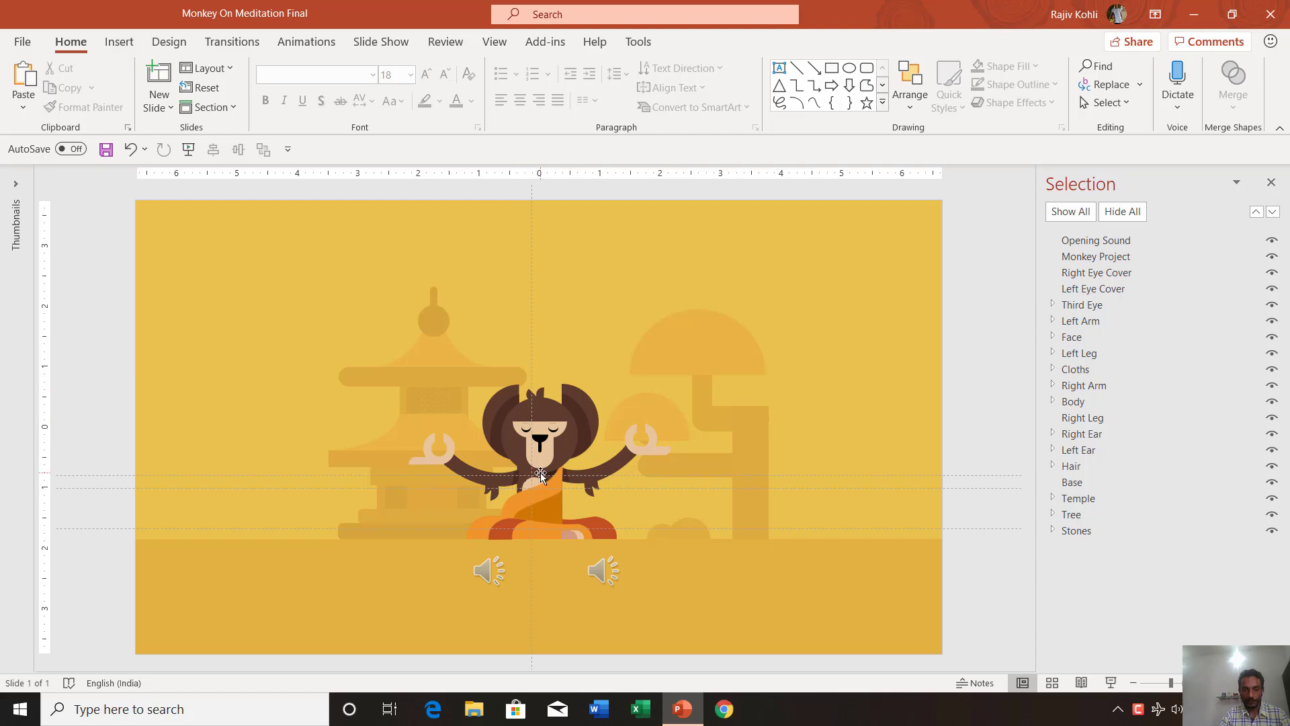
Widen the Selection pane, then close and reopen it to list the slide's objects
left_click_drag(1030, 296, 890, 309)
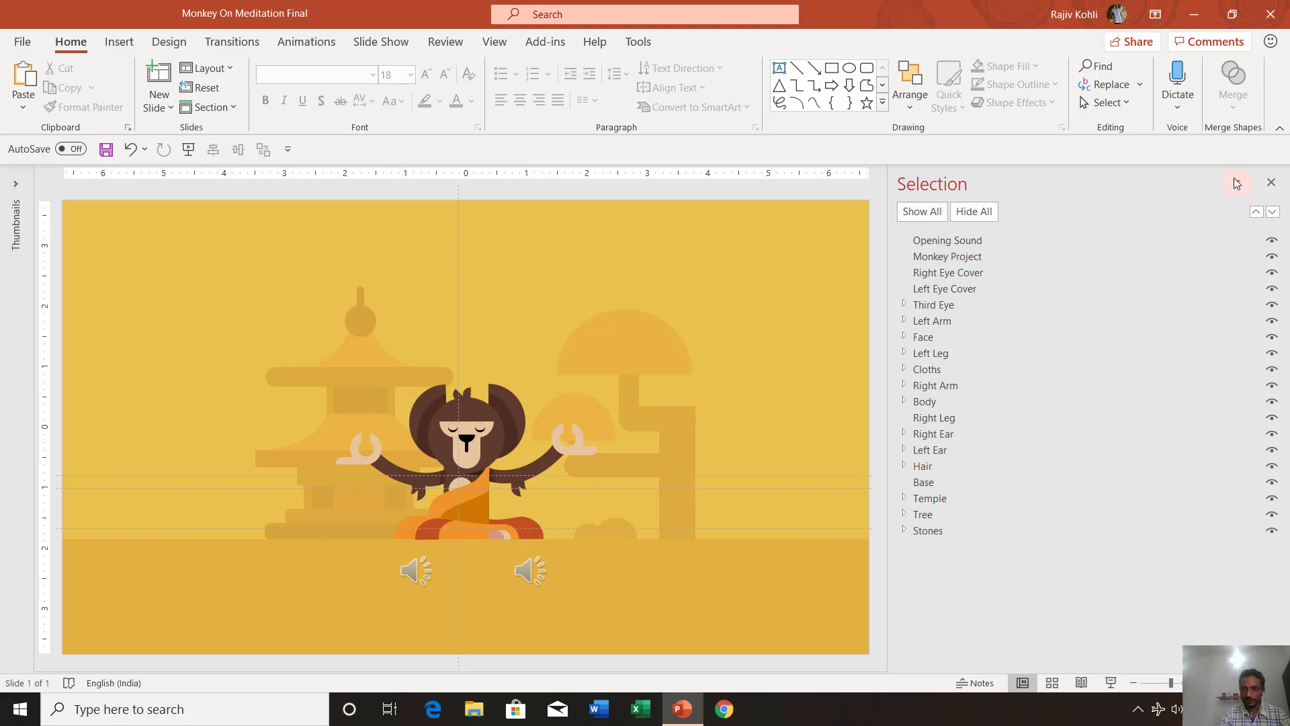
left_click(1271, 182)
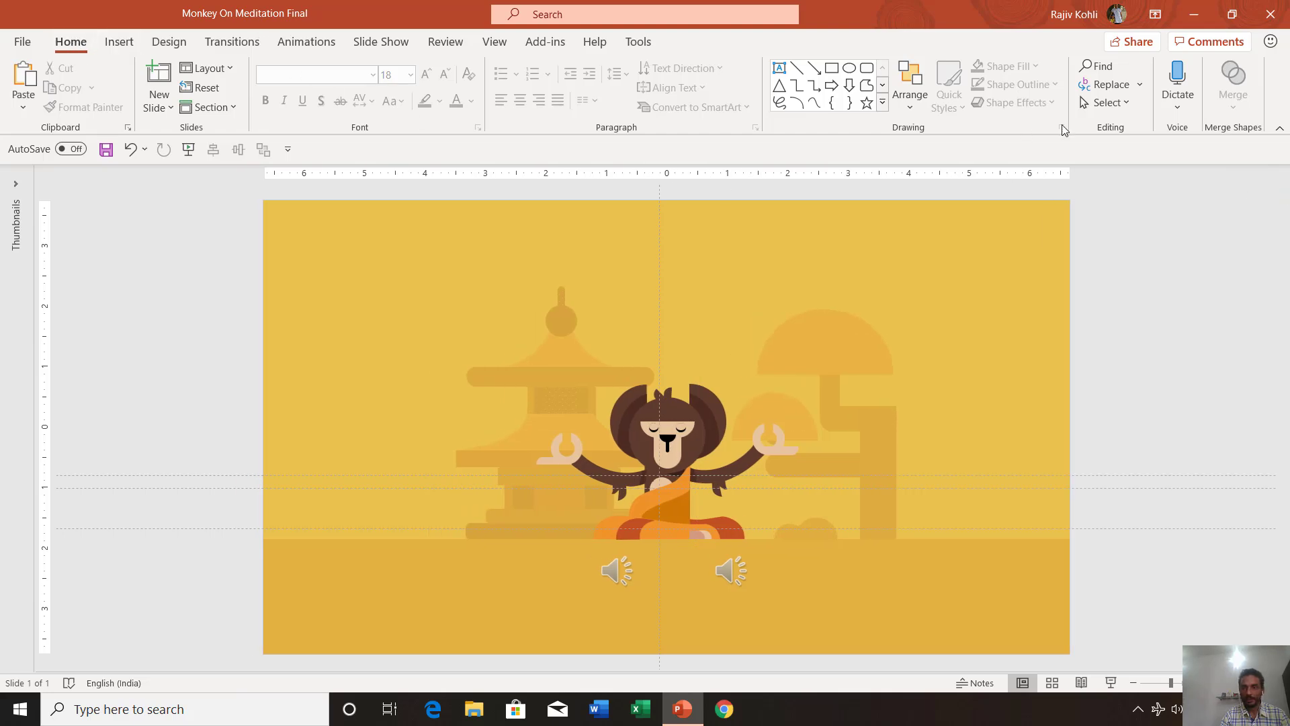
left_click(1110, 107)
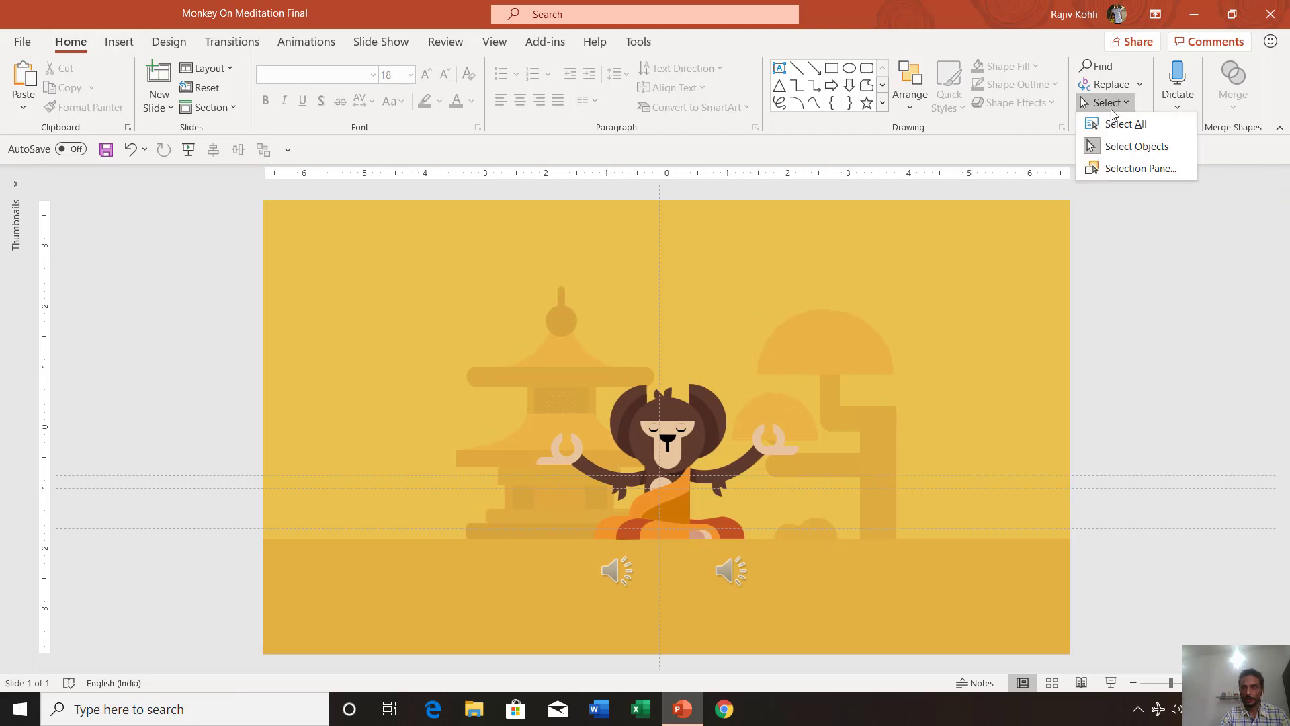
left_click(1119, 169)
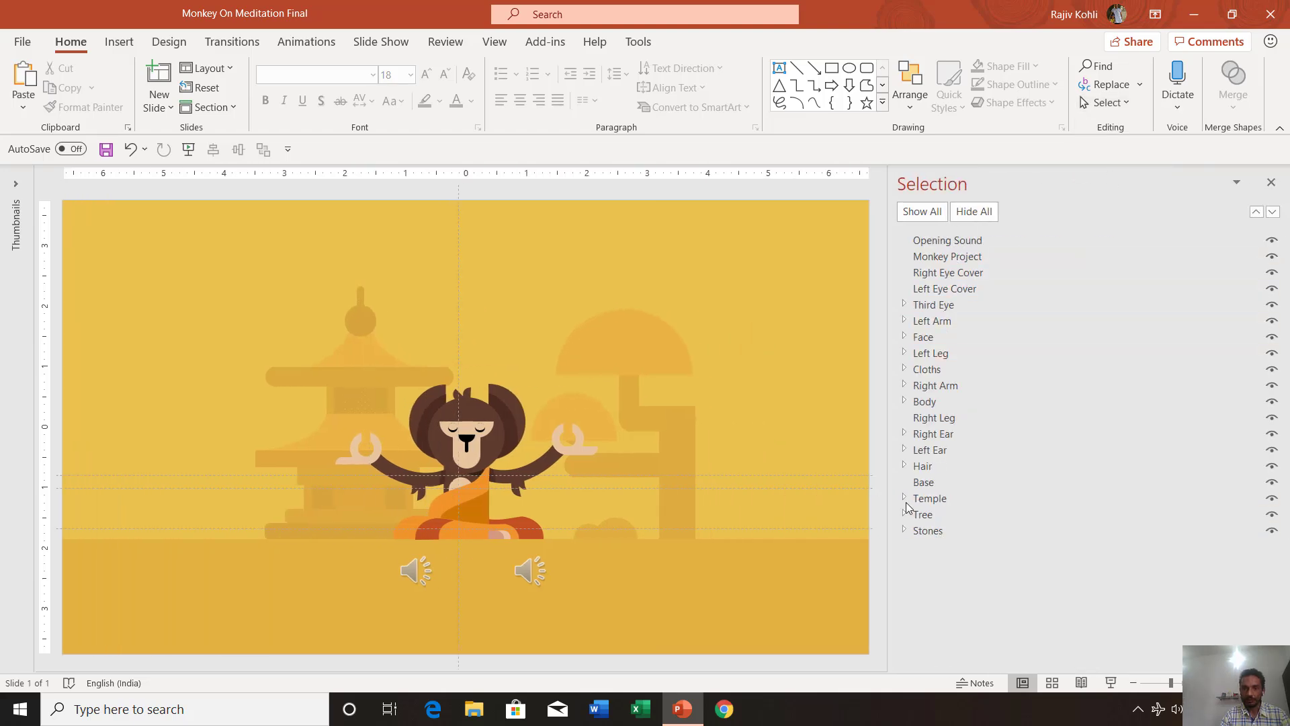
Look through the gallery of shapes available for drawing the monkey scene
left_click(120, 43)
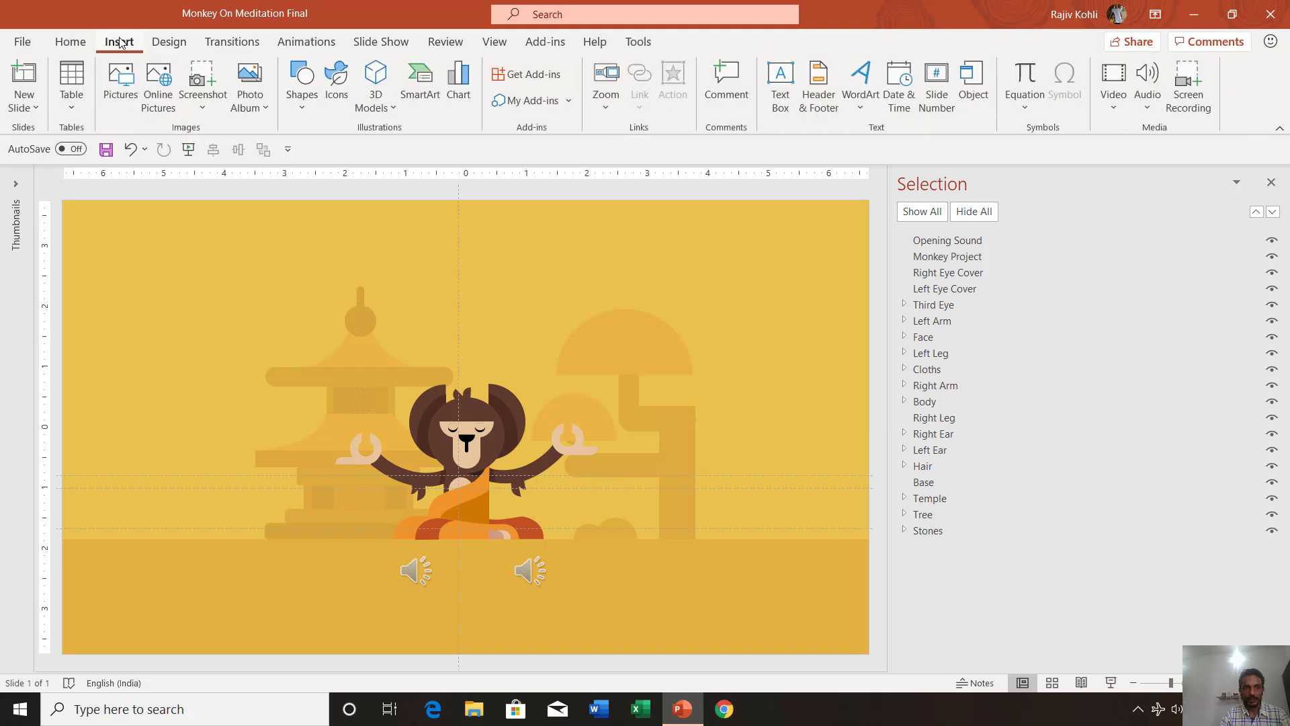
left_click(307, 93)
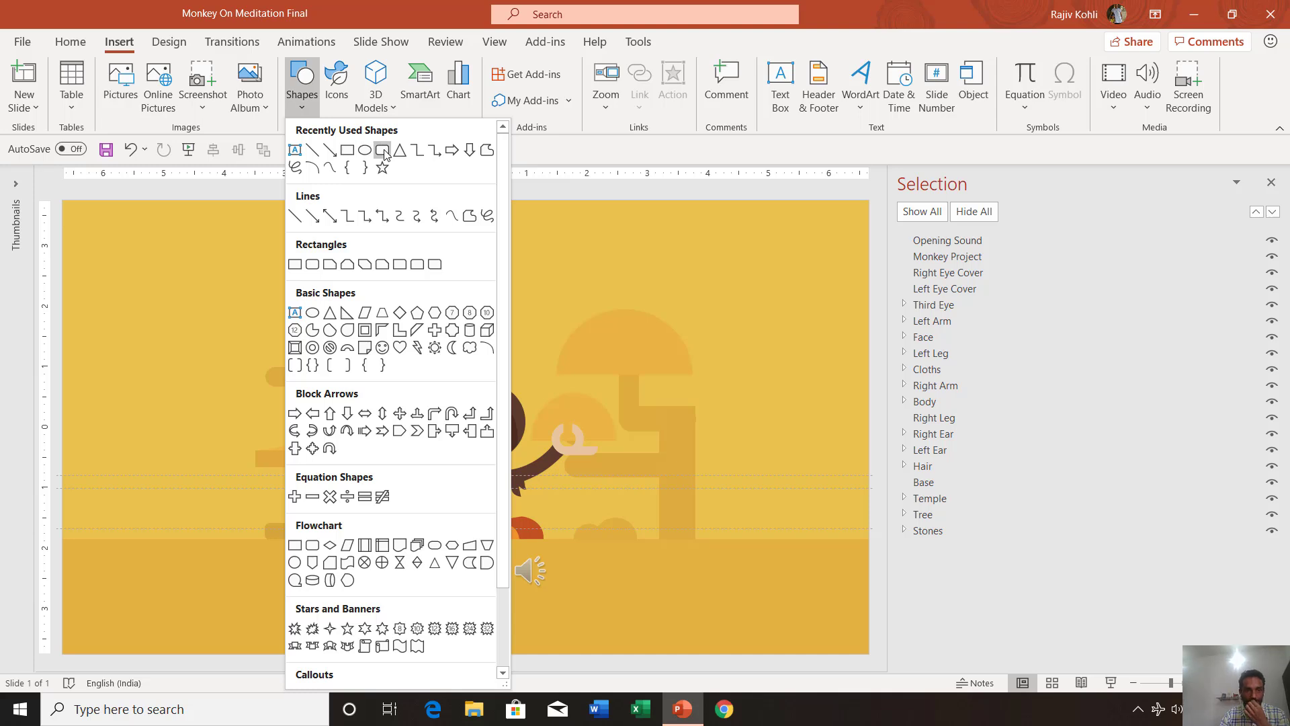
left_click(487, 154)
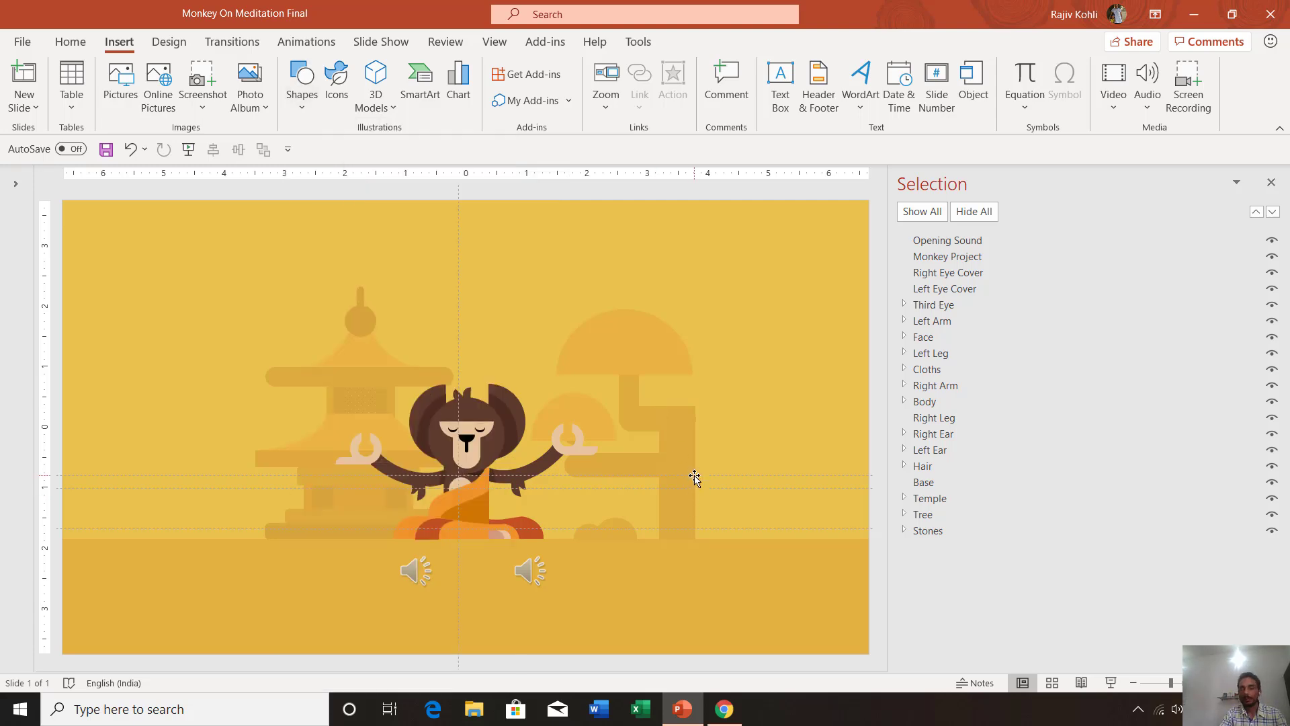
View the Monkey reference shot on Dribbble in Chrome, then return to PowerPoint and play the slide's animation as a slide show
left_click(719, 710)
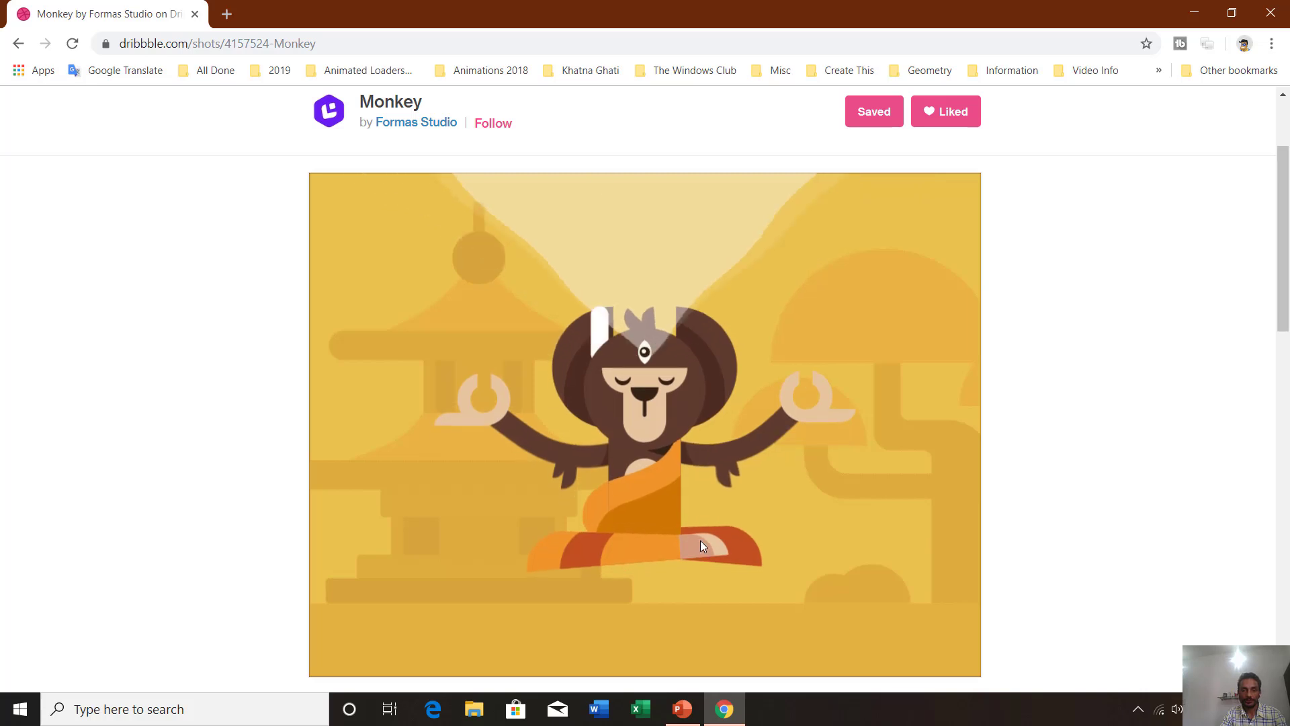
left_click(682, 709)
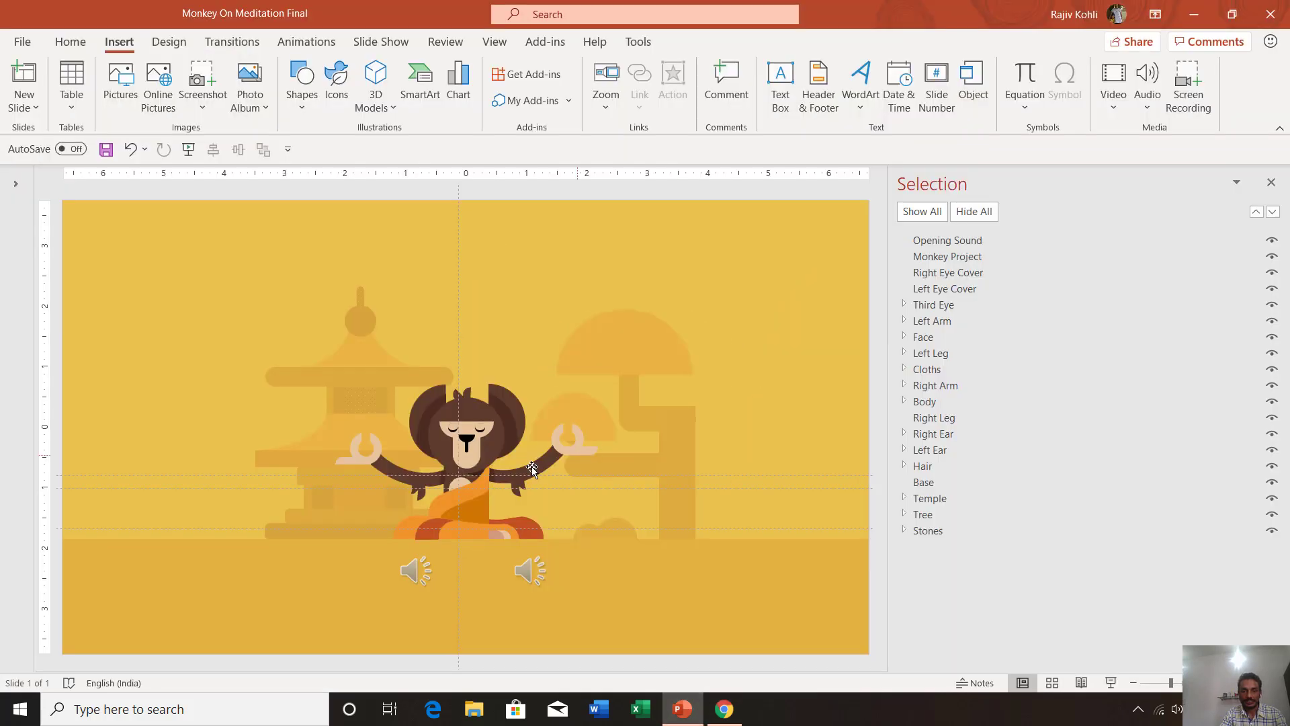
left_click(1111, 682)
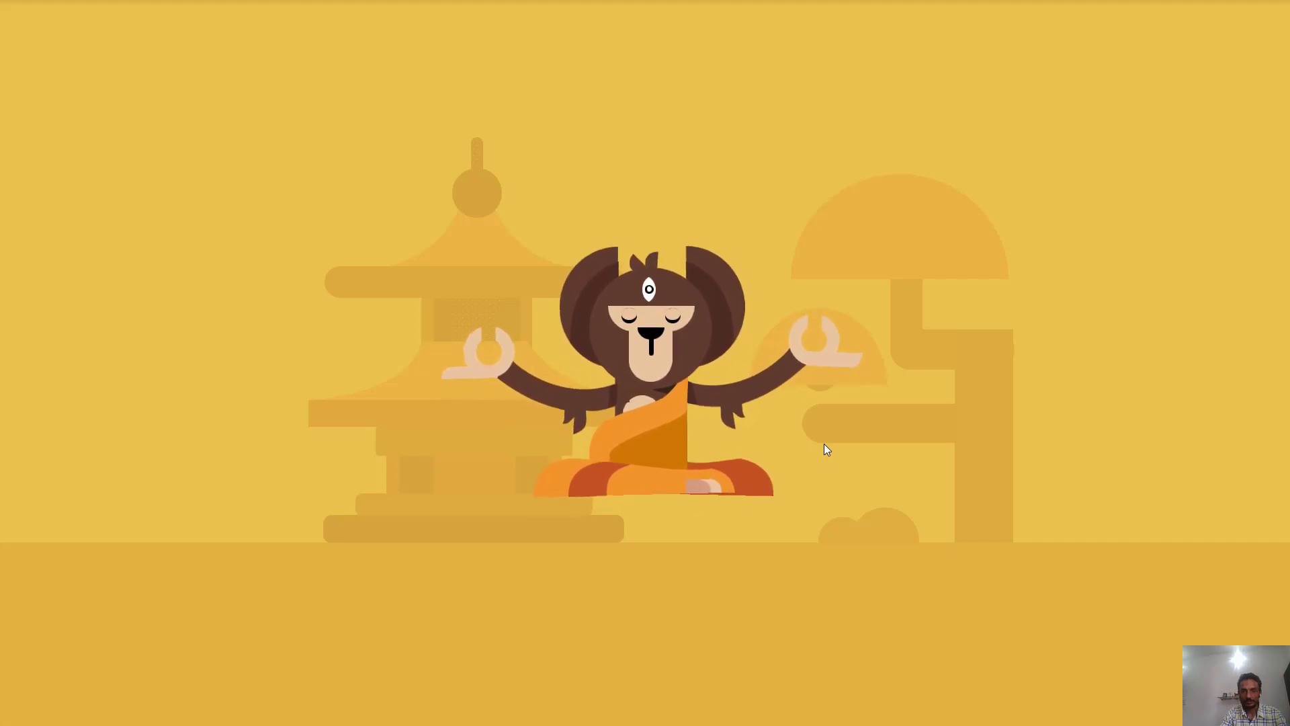
key("Escape")
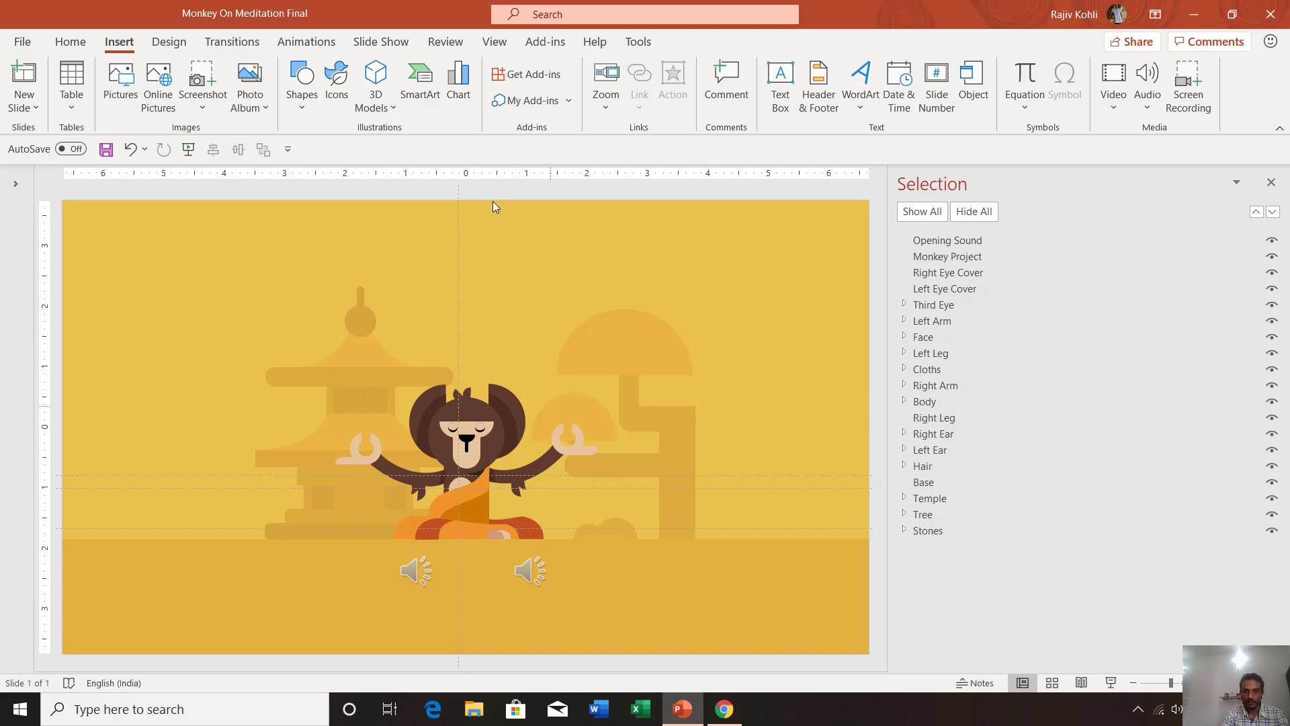
Show the Animation Pane and resize it and the Selection pane so both lists and the monkey fit on screen
left_click(310, 43)
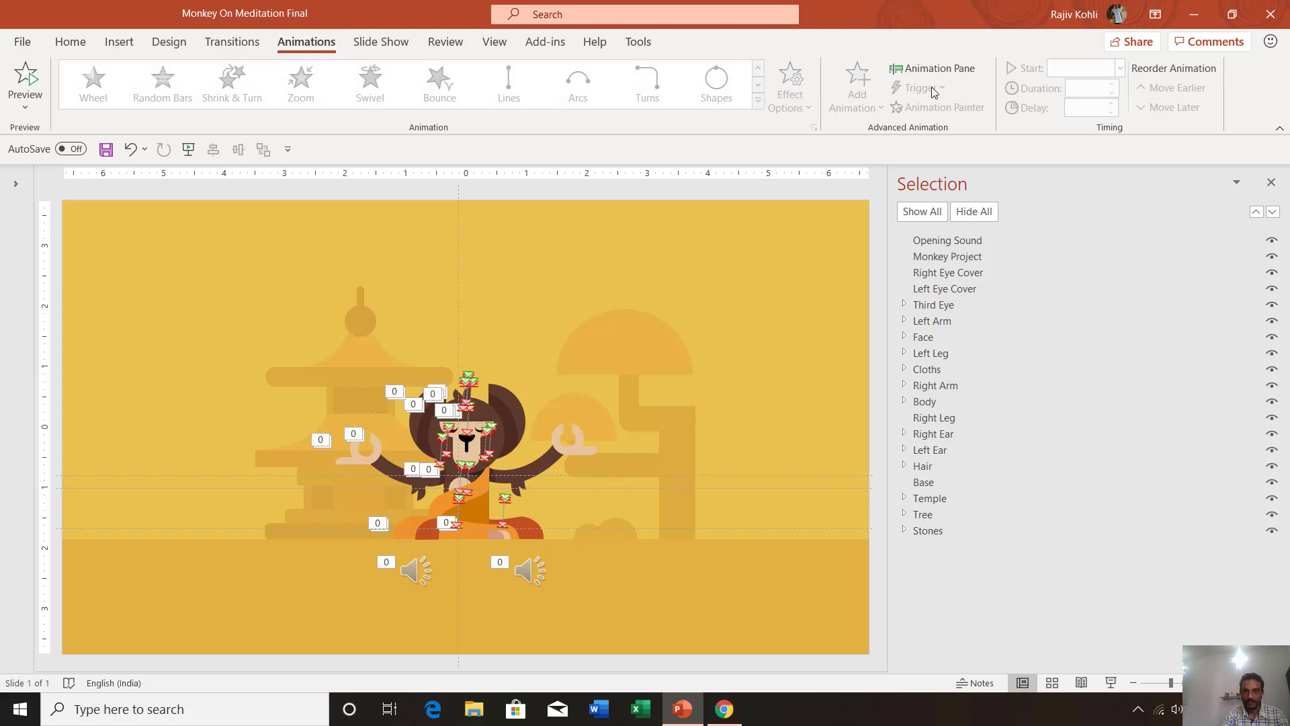
left_click(938, 68)
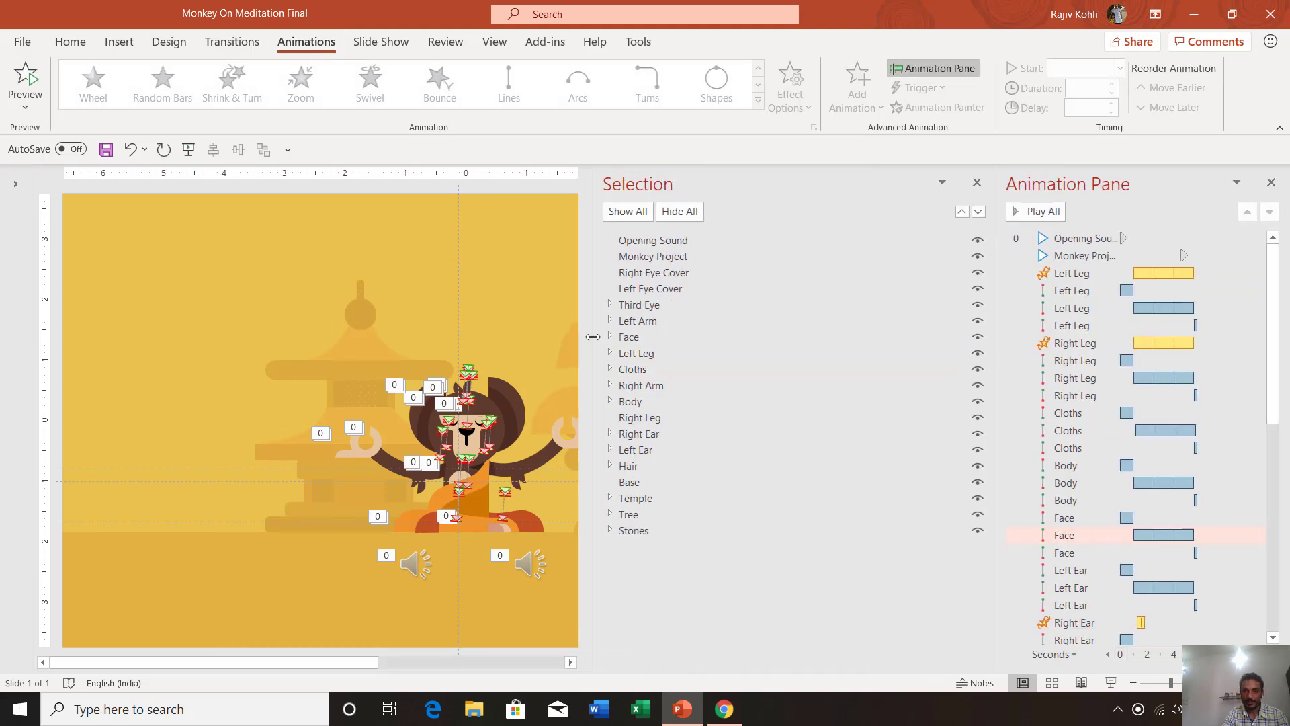
left_click_drag(592, 336, 809, 349)
left_click_drag(1000, 334, 904, 335)
left_click_drag(1275, 280, 1287, 236)
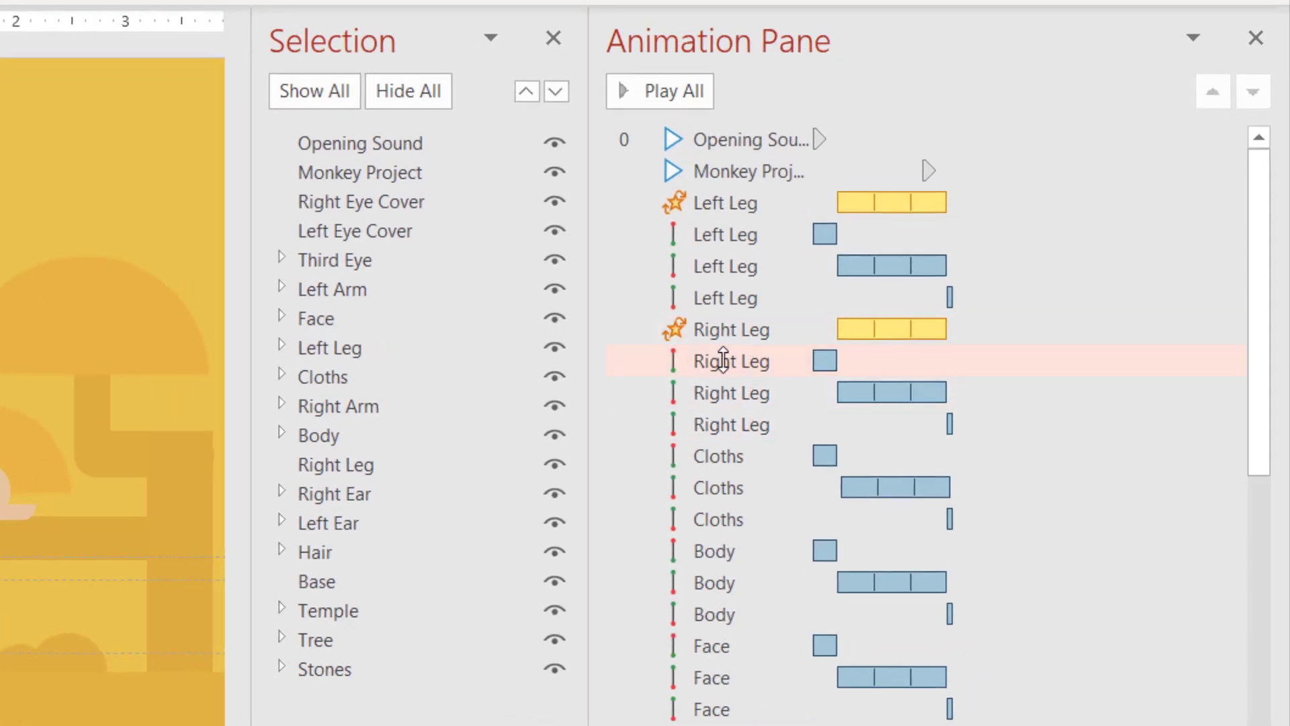
Examine the right leg's motion path entries in the animation list
left_click(724, 363)
left_click(734, 395)
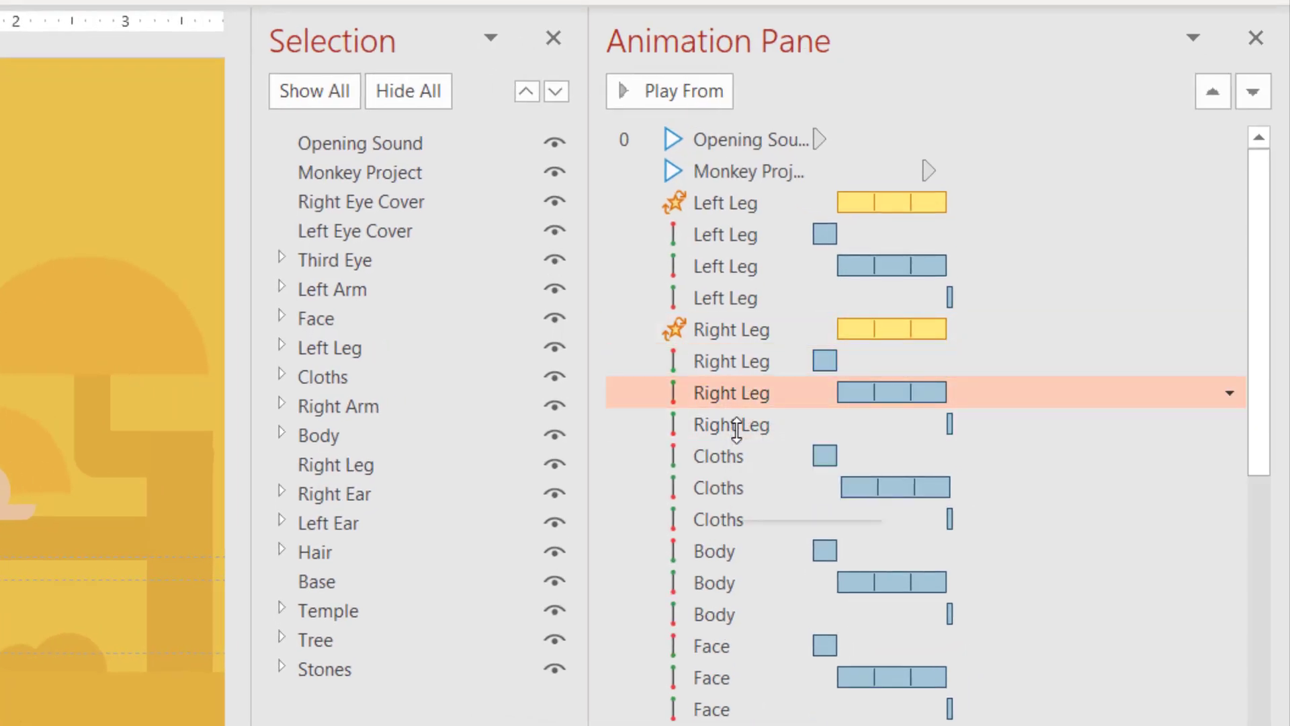
left_click(737, 424)
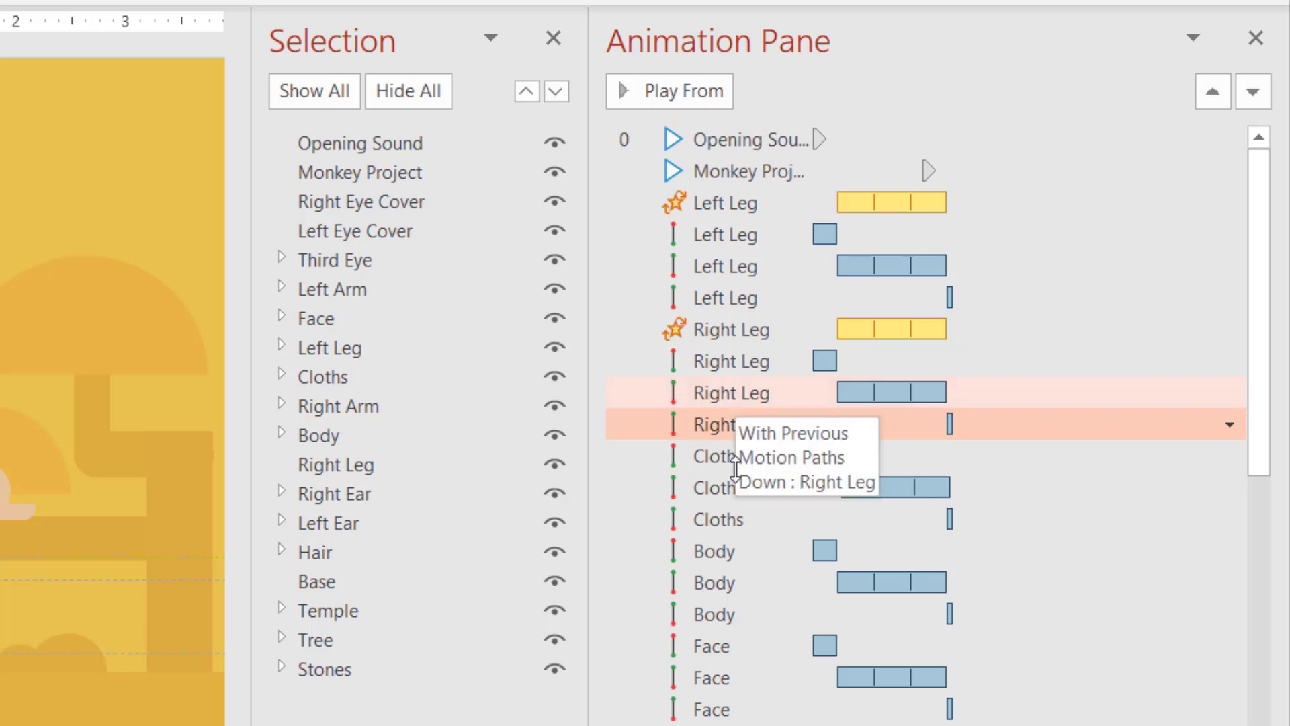
left_click_drag(1260, 316, 1278, 715)
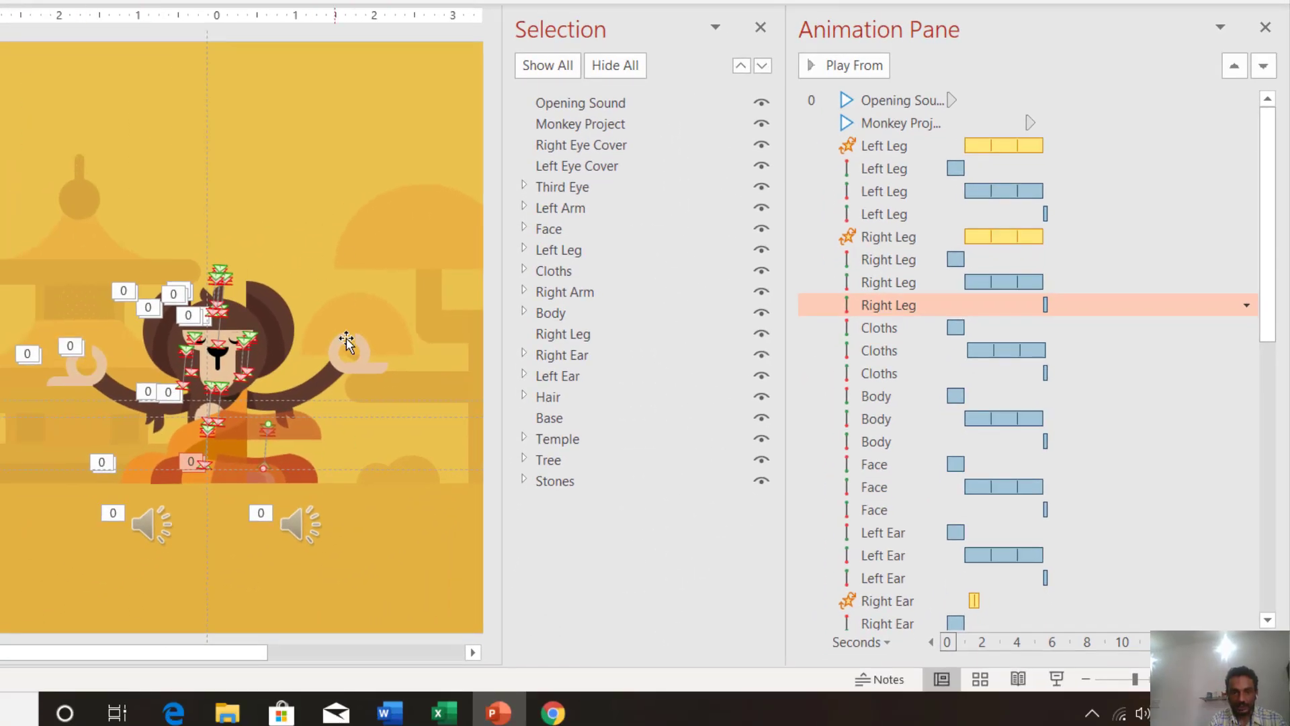
Examine which animations belong to the monkey's arms, right ear, left leg and cloths by selecting each part on the slide
left_click(350, 364)
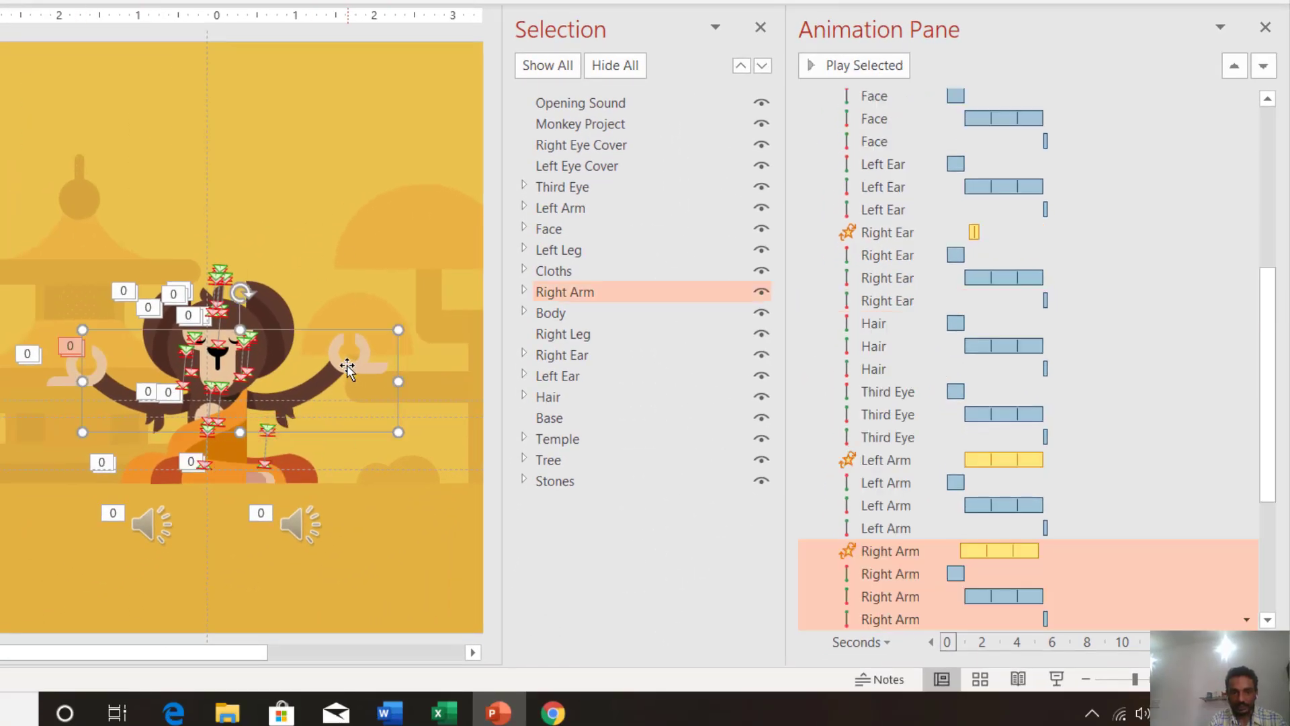
left_click(98, 380)
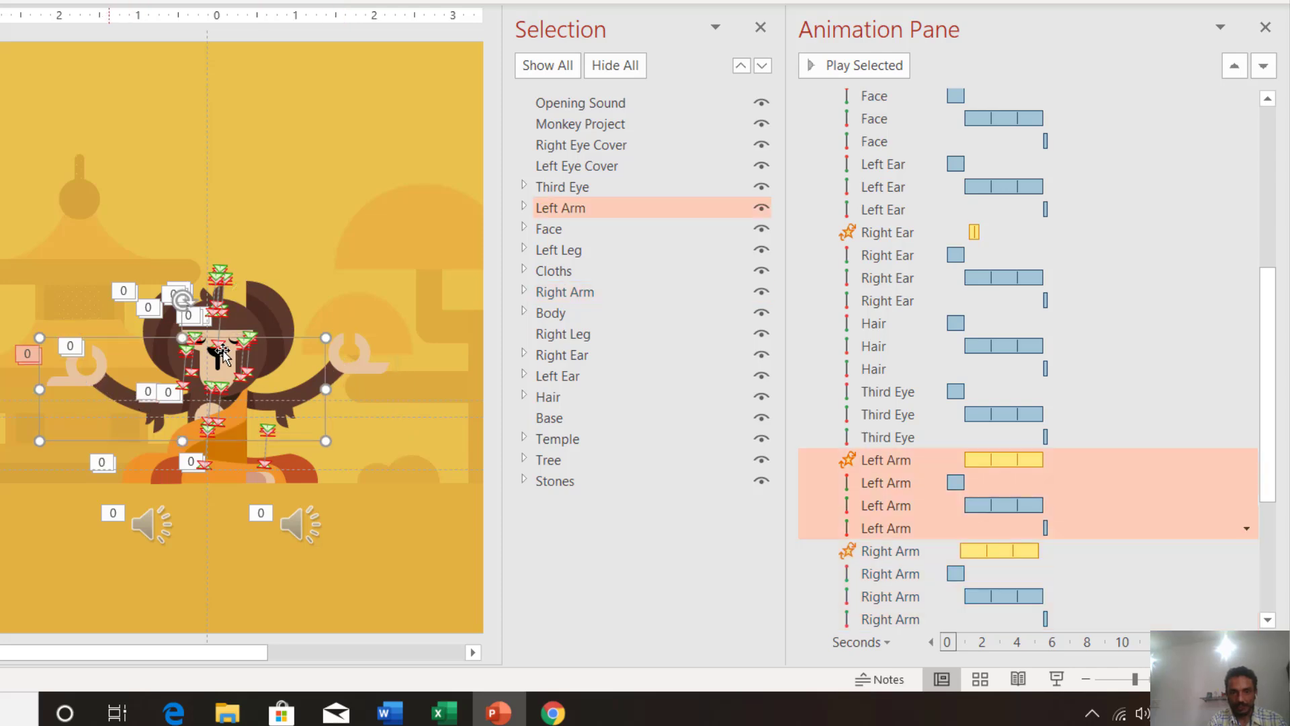
left_click(273, 311)
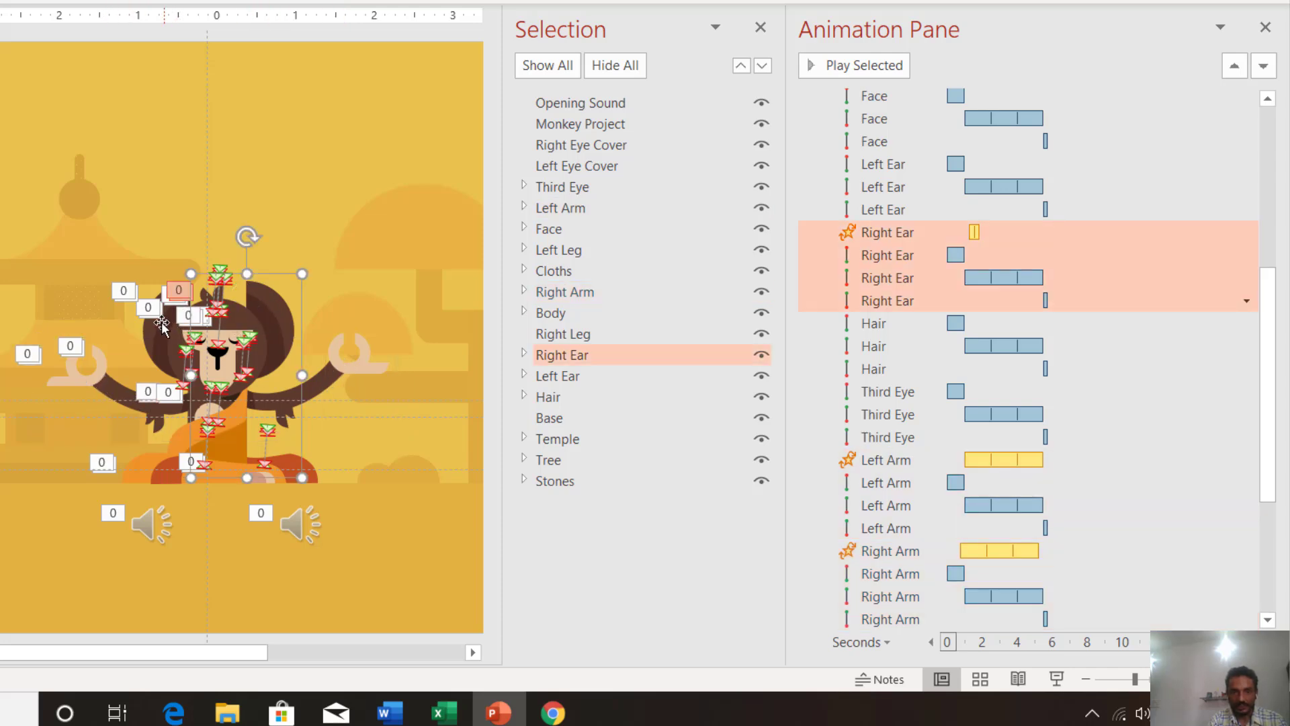
left_click(102, 464)
left_click(138, 471)
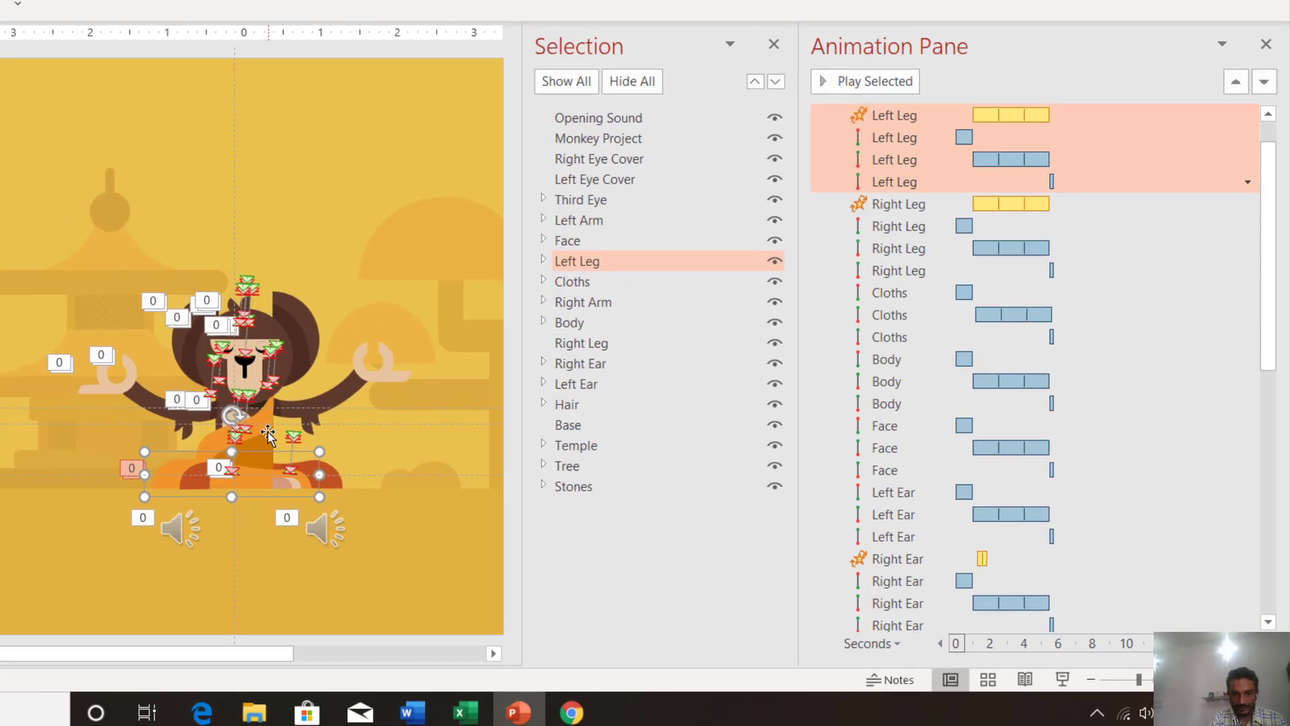
left_click(202, 408)
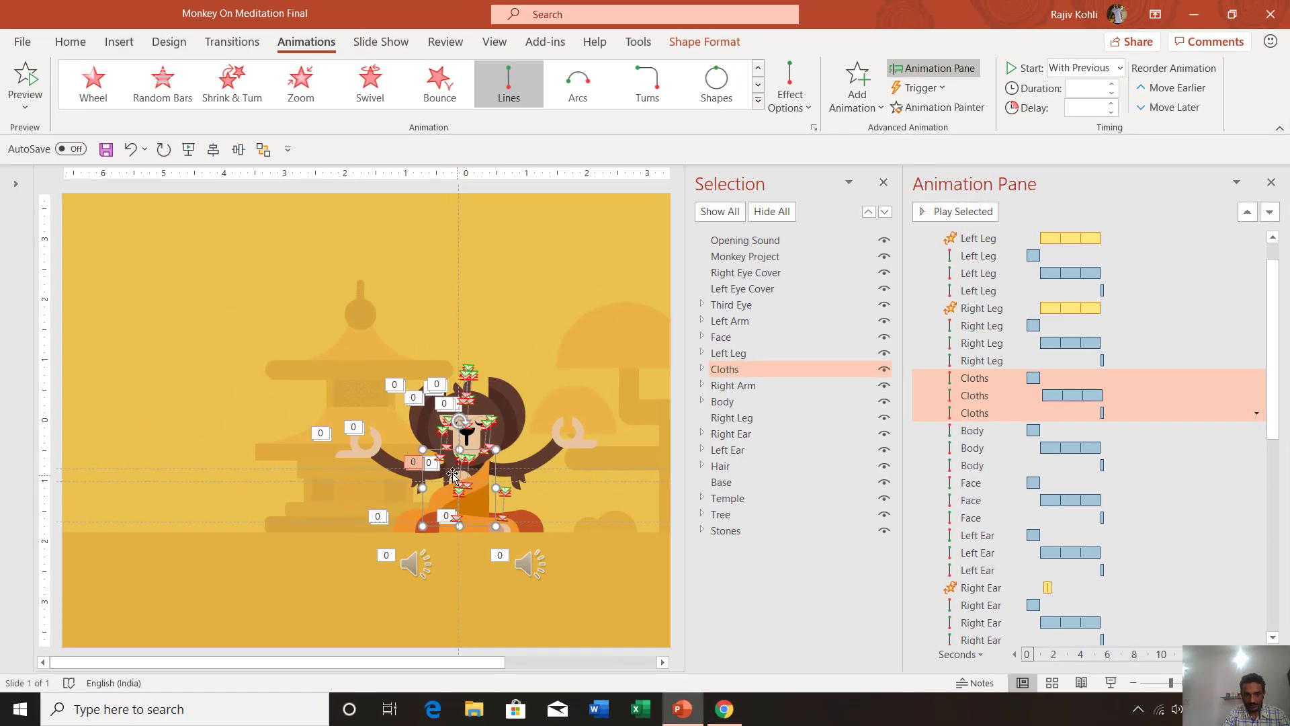
left_click(455, 478)
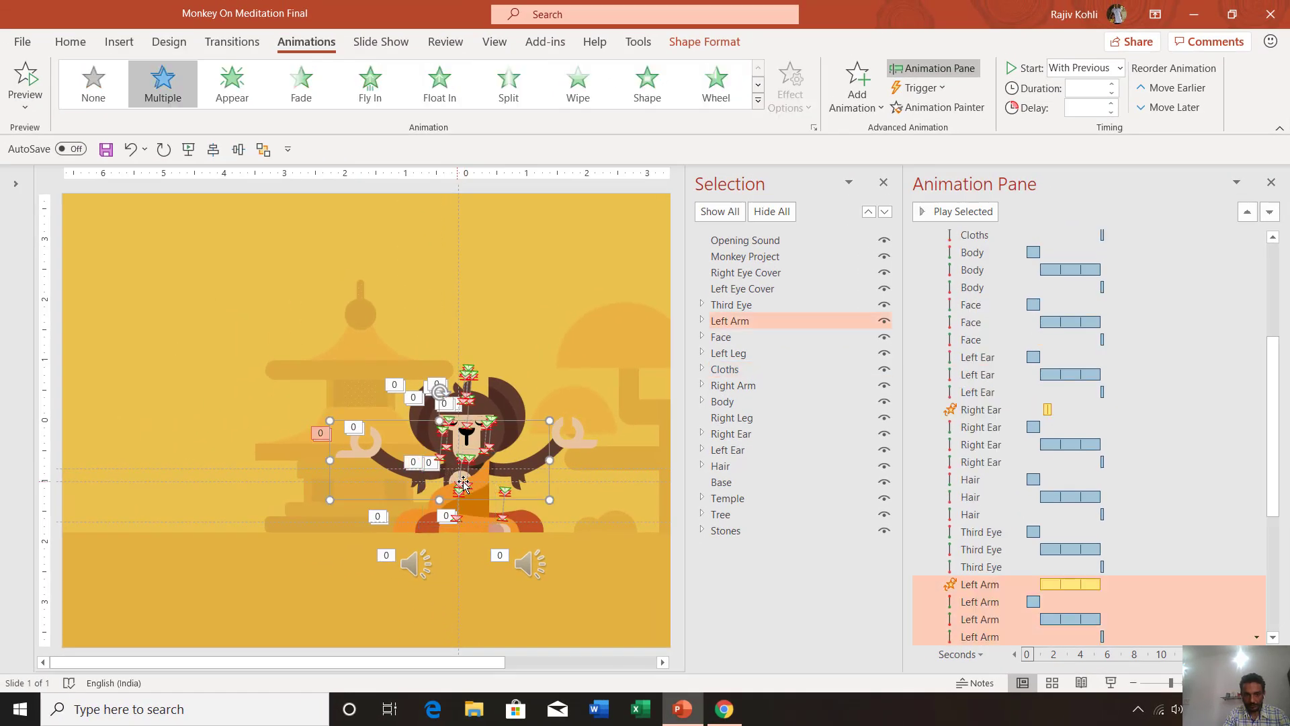
left_click(738, 403)
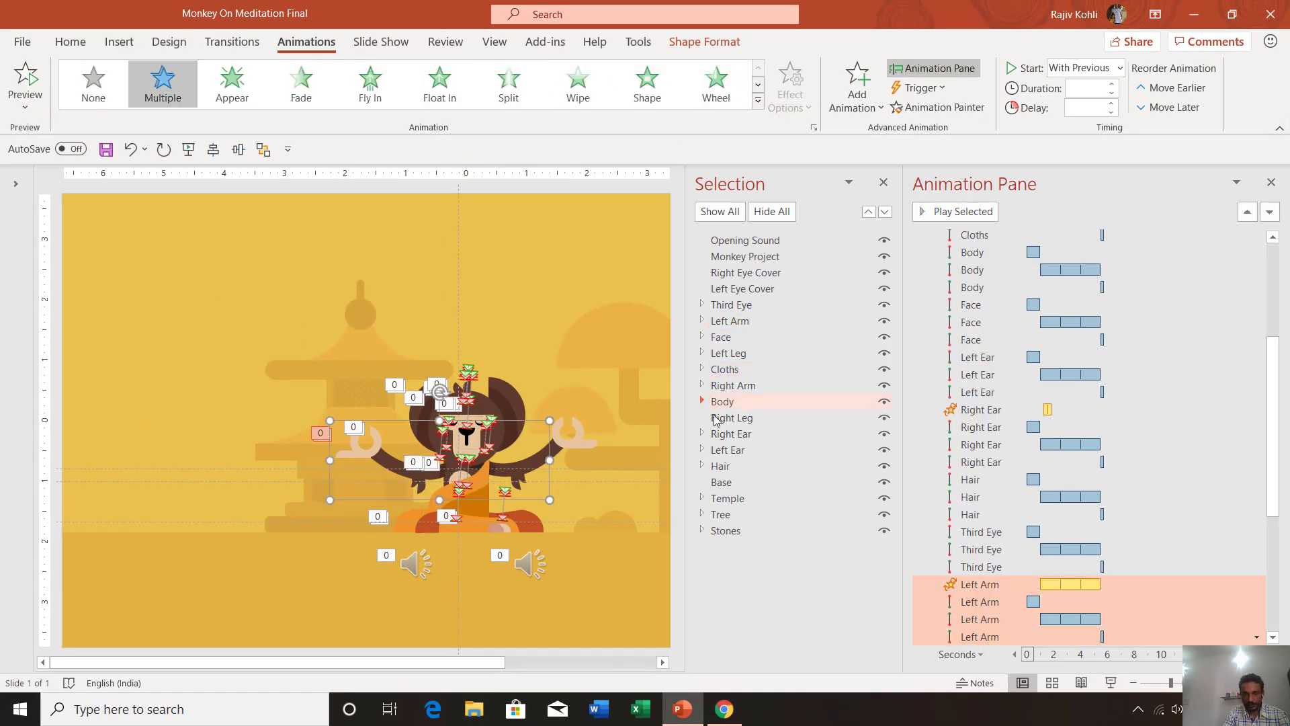
Move the monkey's ears, right arm and face away from the body to separate the grouped parts
left_click(518, 407)
left_click(468, 407)
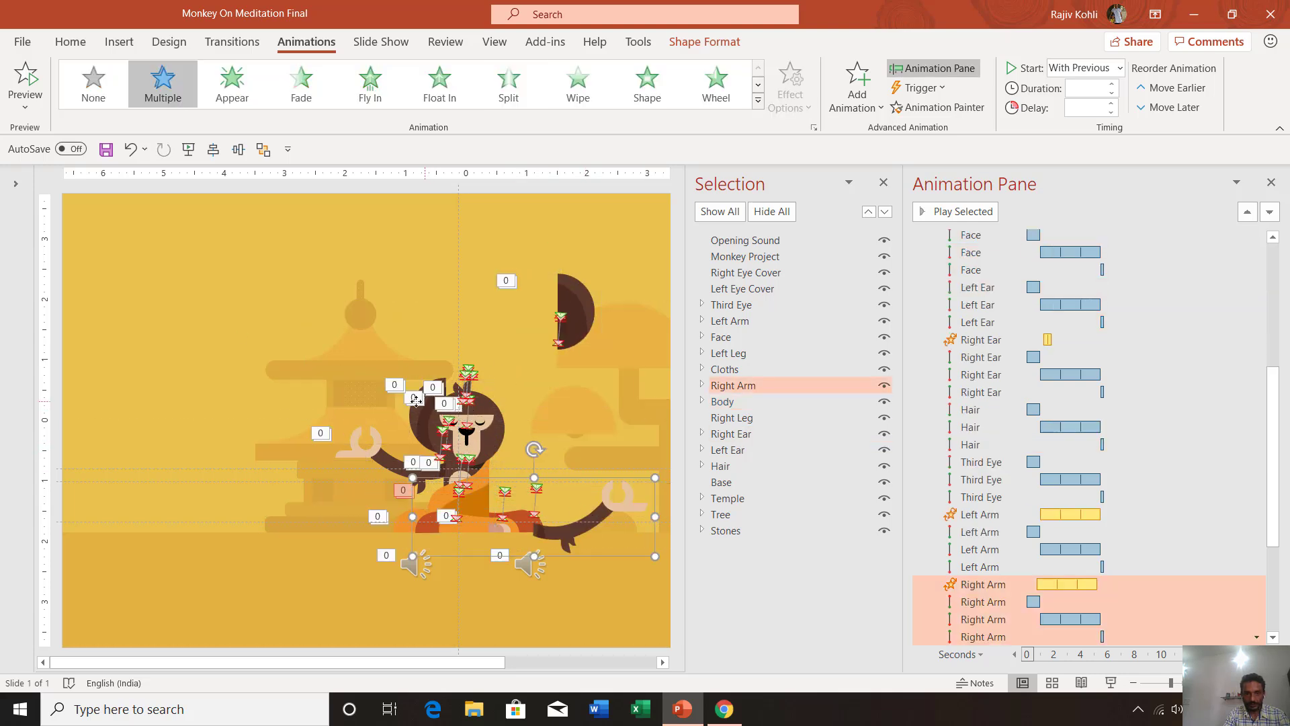
left_click(432, 403)
left_click(482, 403)
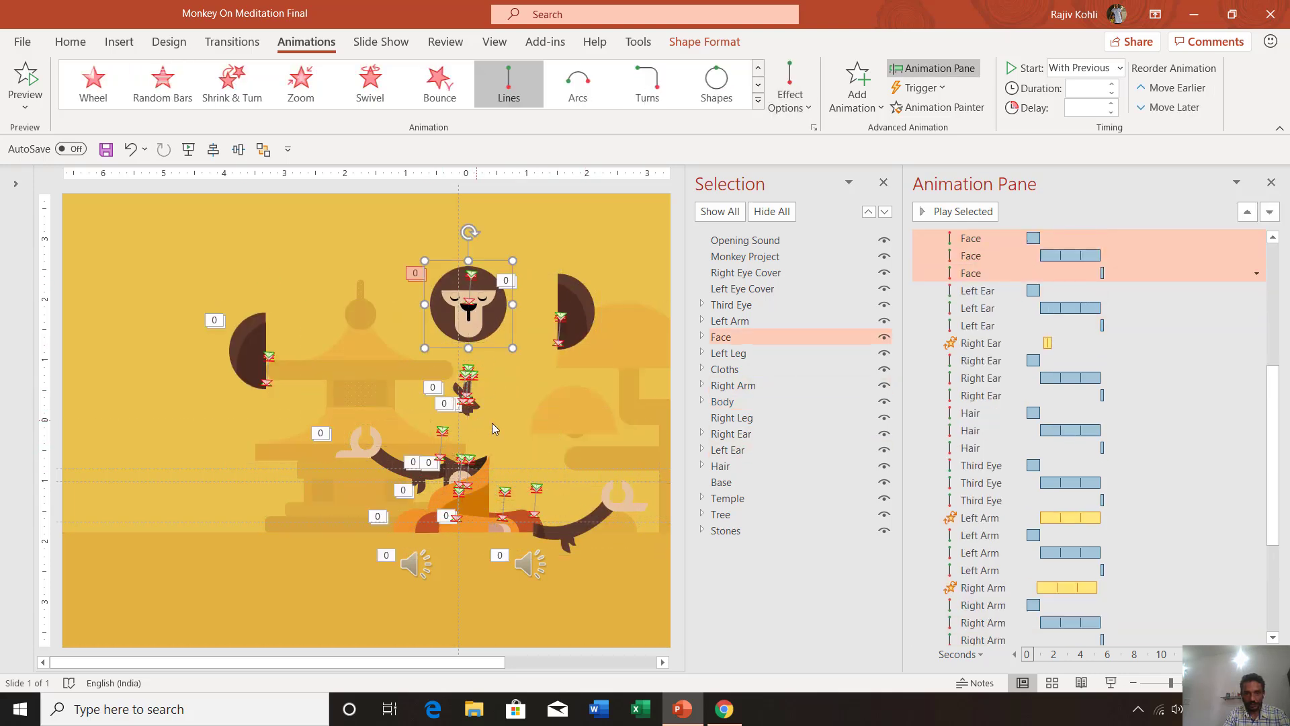
scroll(492, 422, "up", 3)
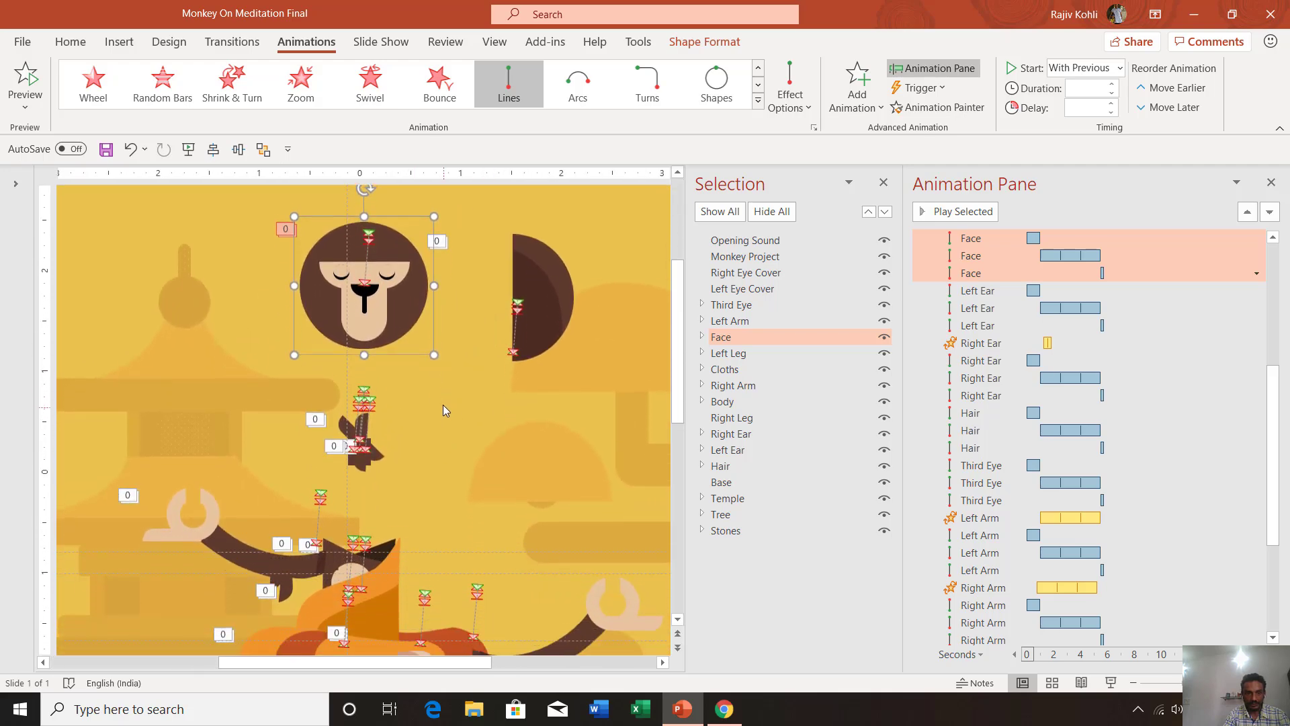
scroll(442, 404, "down", 1)
Move the hair off the monkey's head and select the eye cover shapes beneath it
left_click(472, 398)
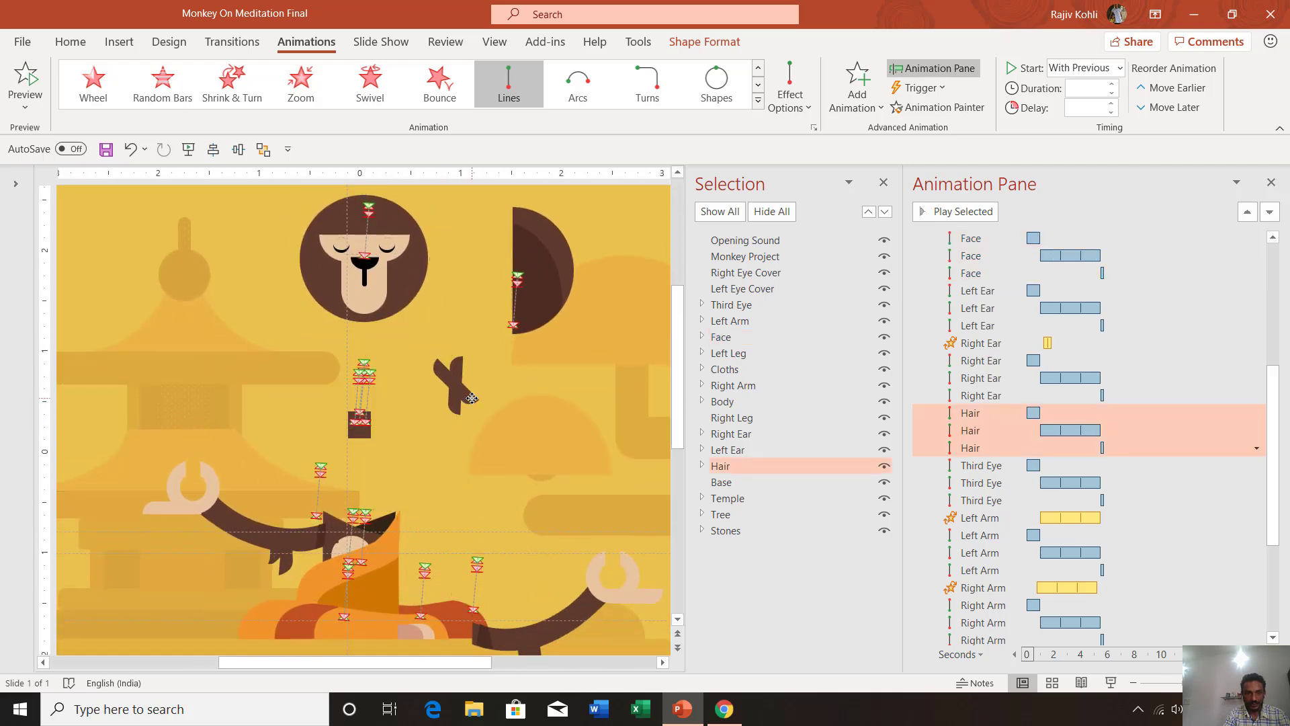
key("ctrl+z")
left_click(354, 436)
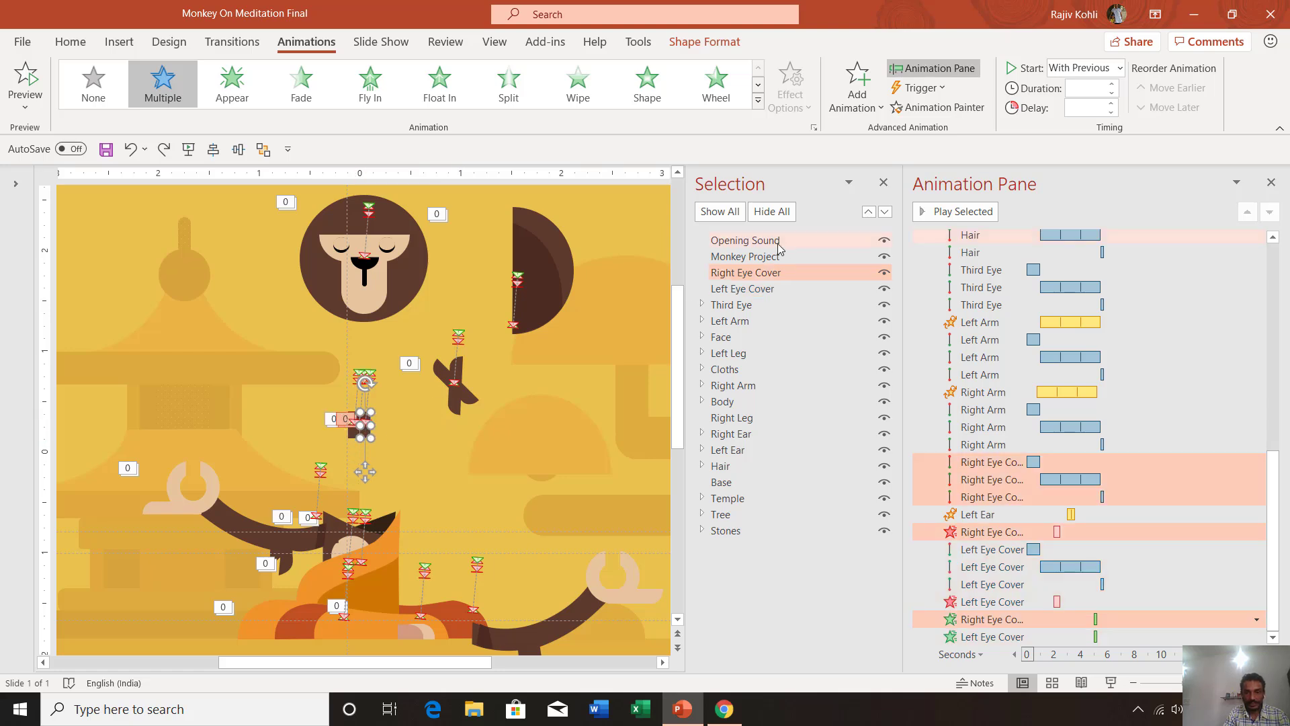
left_click(752, 289)
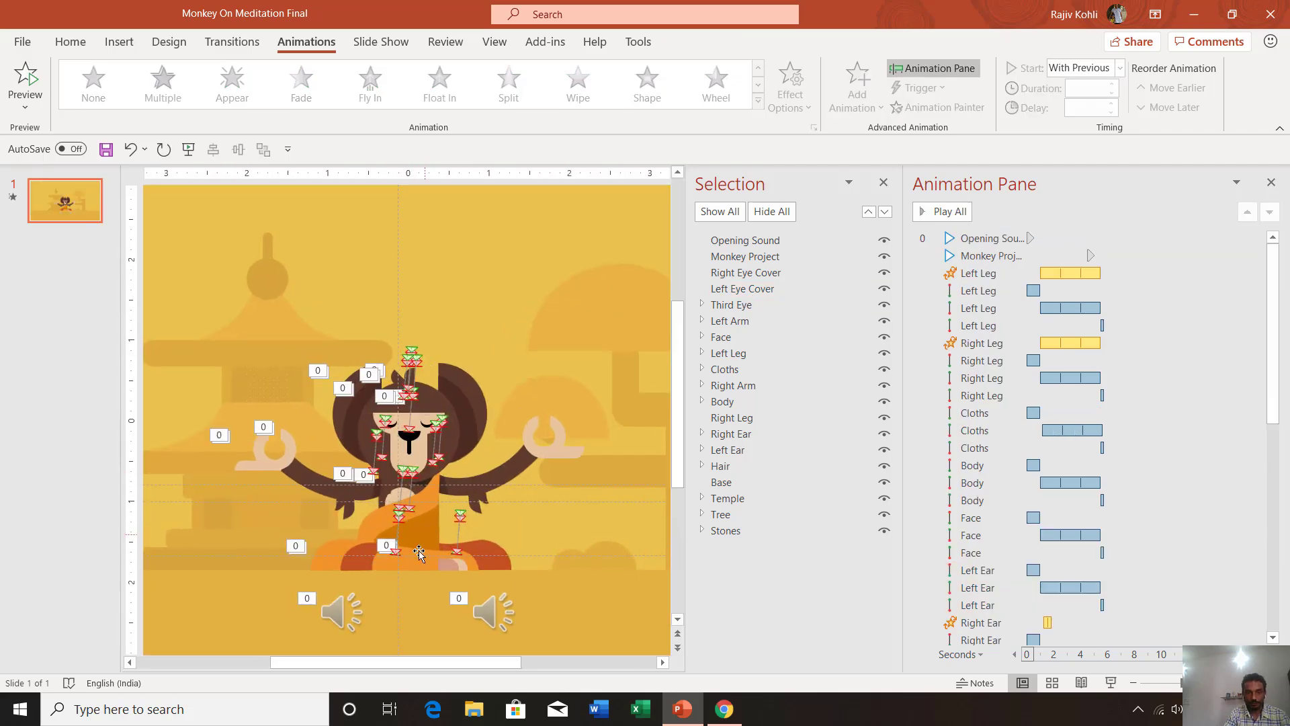
Review the effect and timing settings of the left leg's Spin animation
left_click(347, 568)
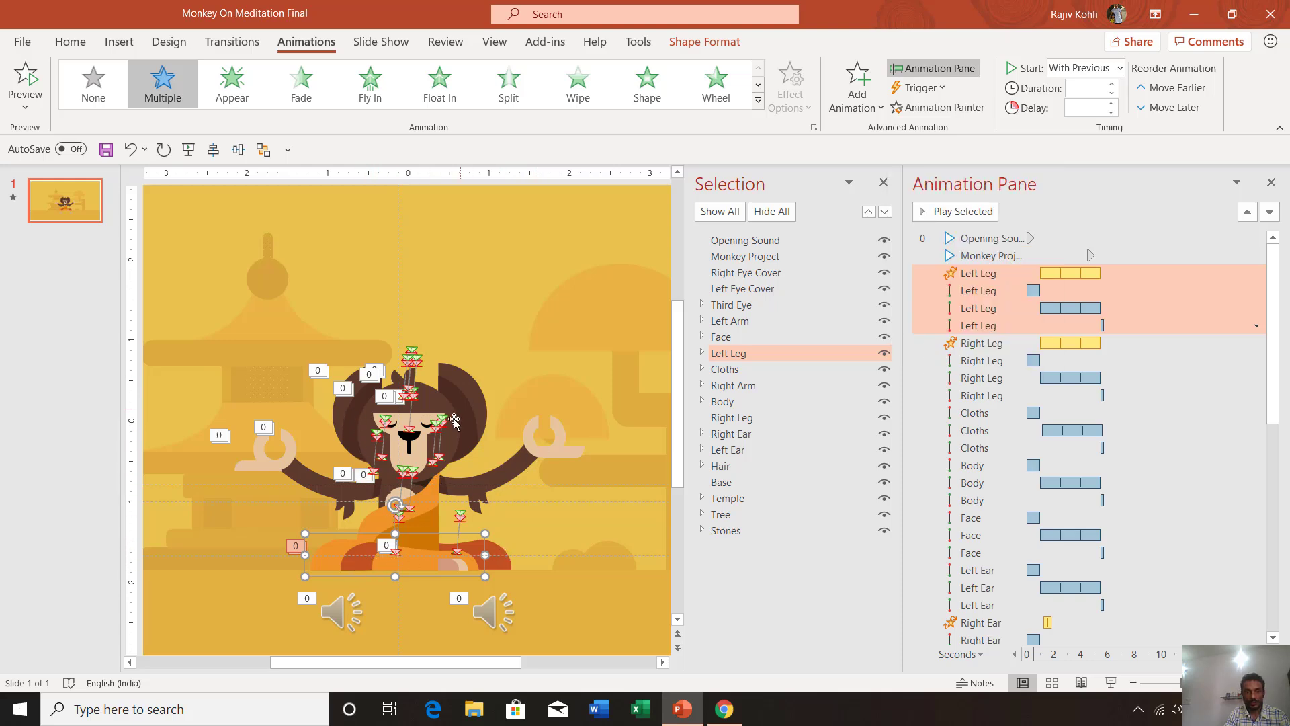
left_click(989, 272)
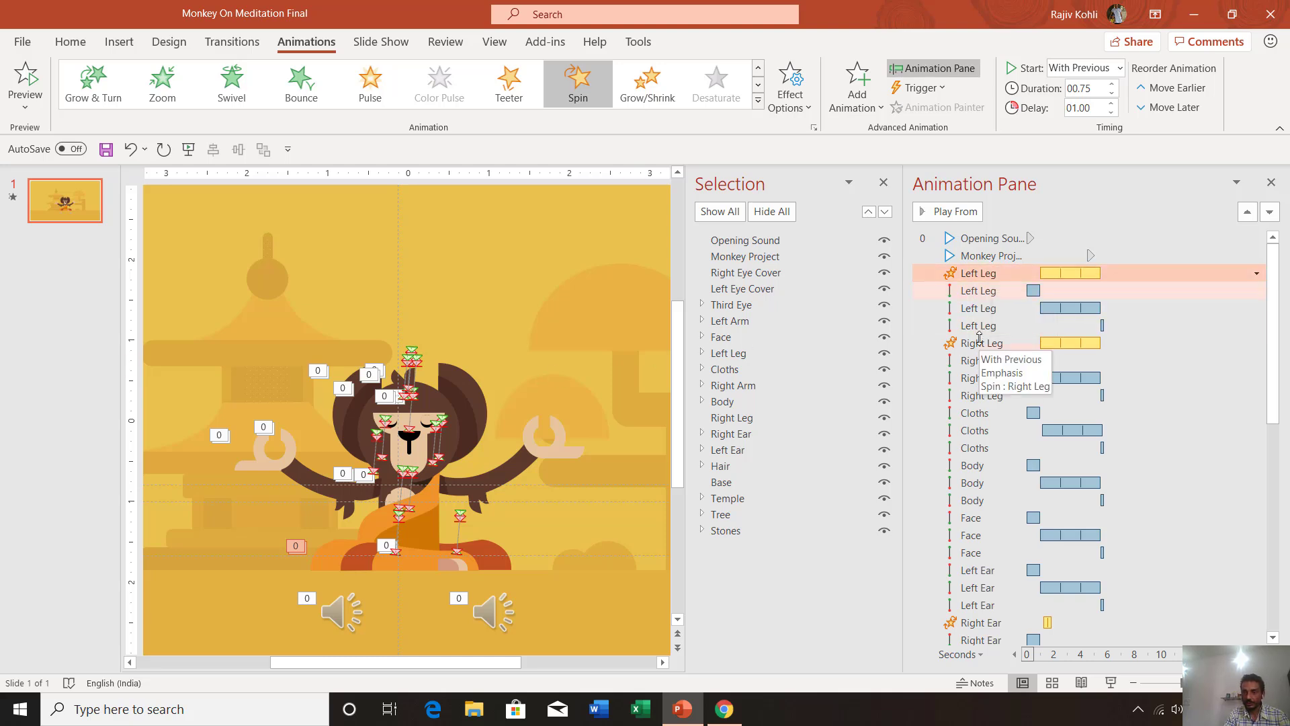
double_click(981, 275)
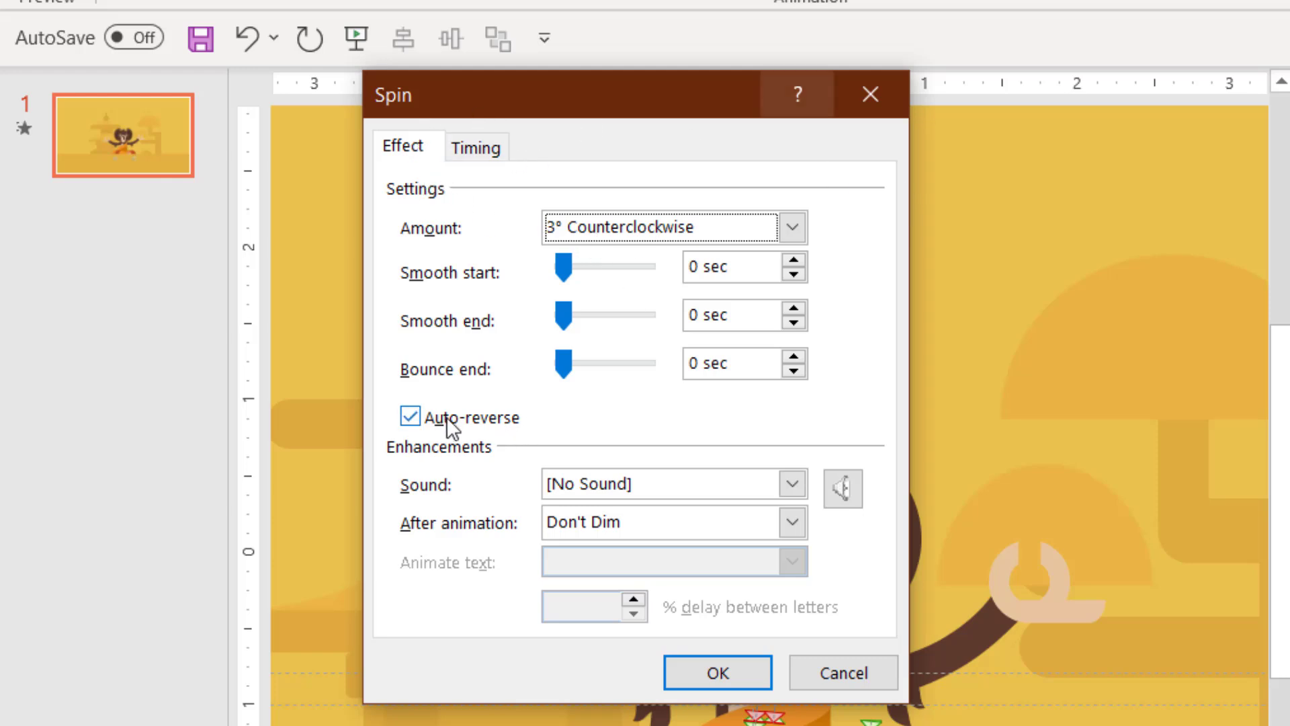
left_click(493, 144)
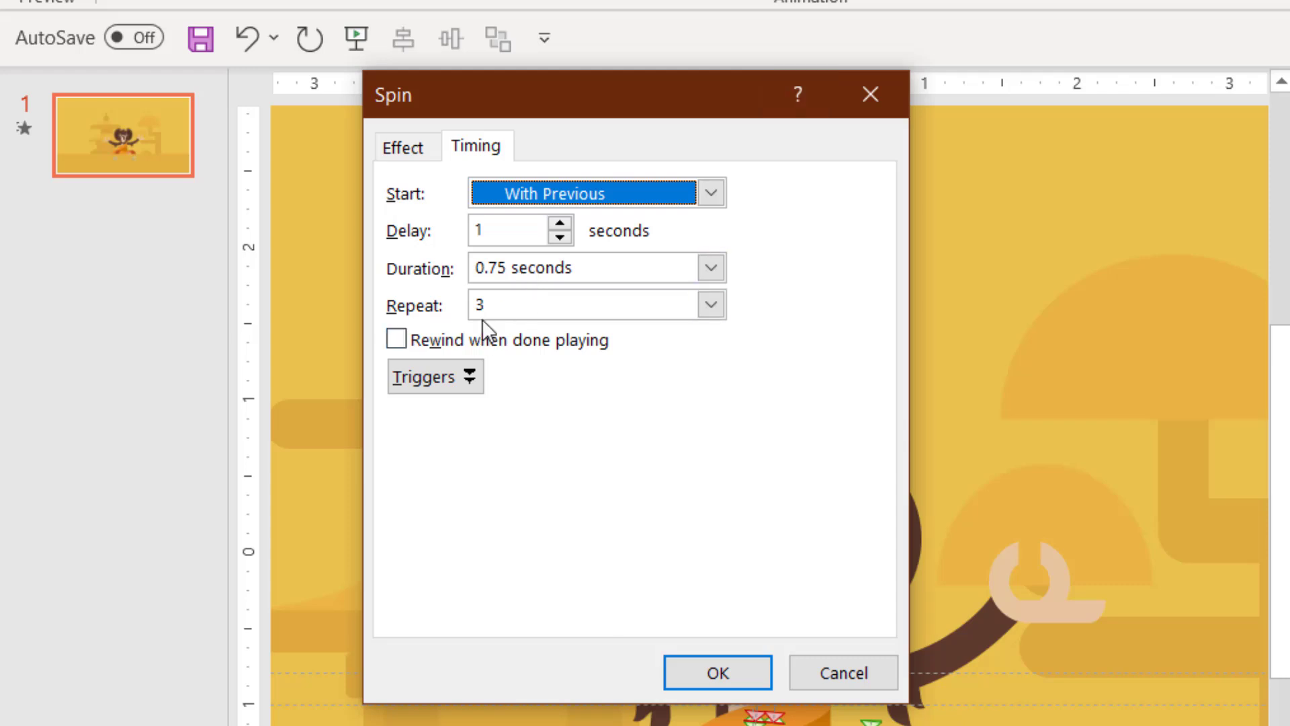
key("Return")
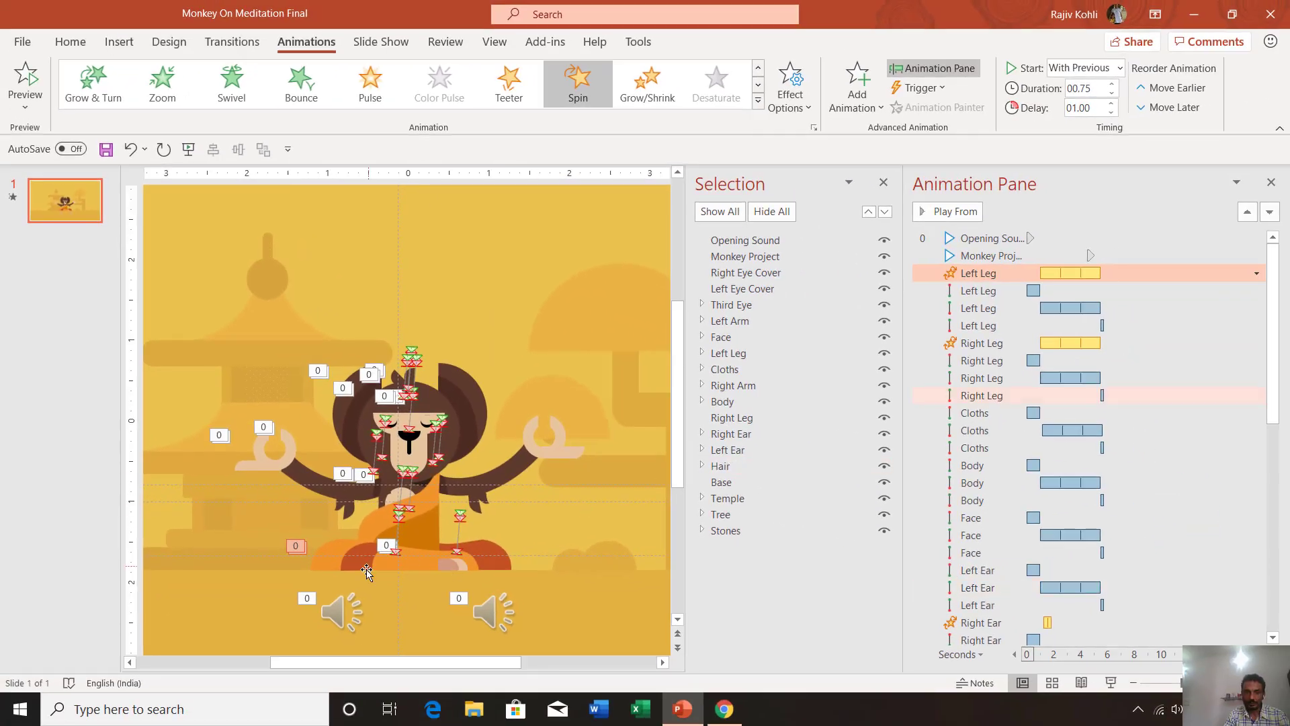
Mute the Opening Sound and Monkey Project audio clips, and play the slide show to preview the animation
left_click(340, 608)
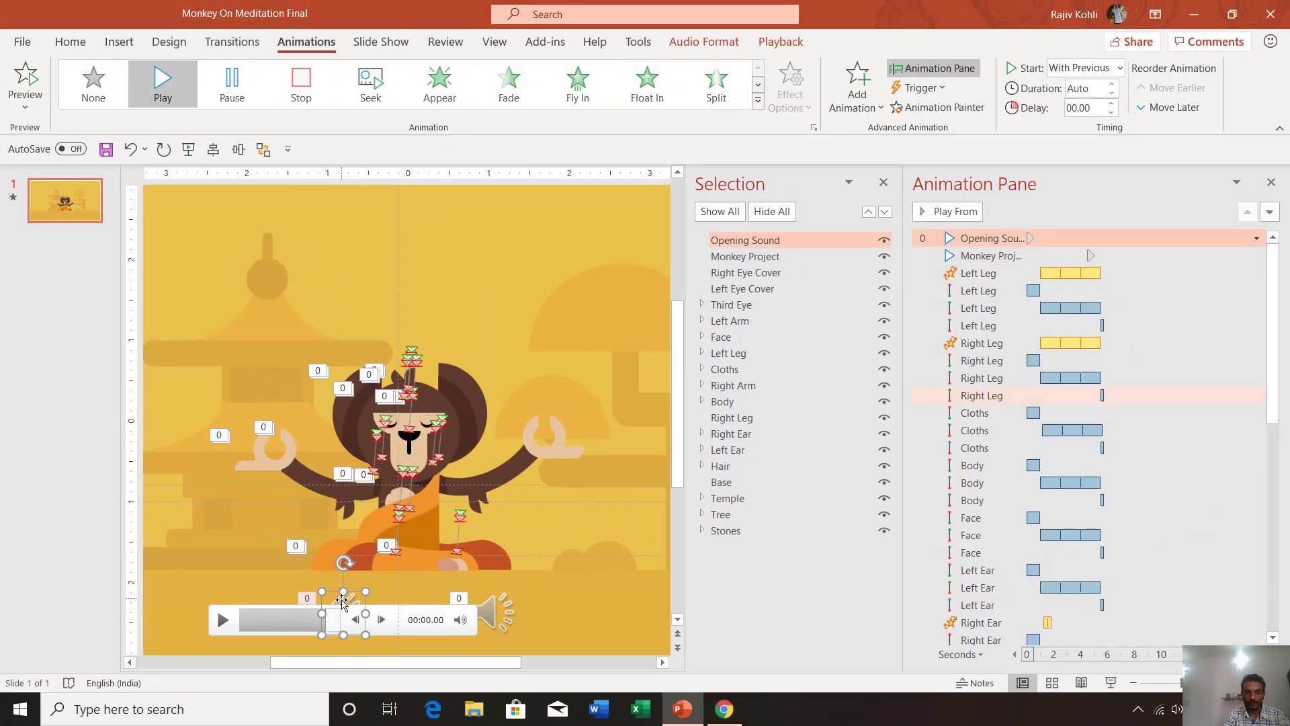
left_click(778, 42)
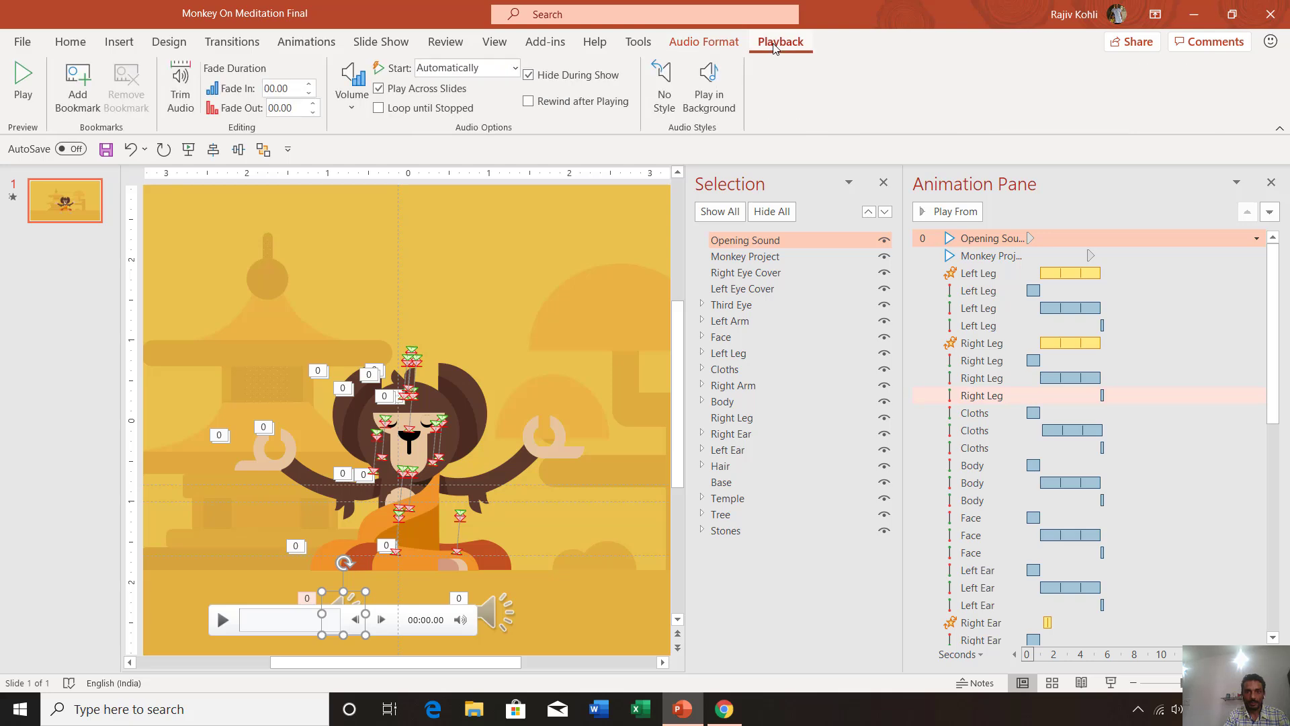
left_click(351, 94)
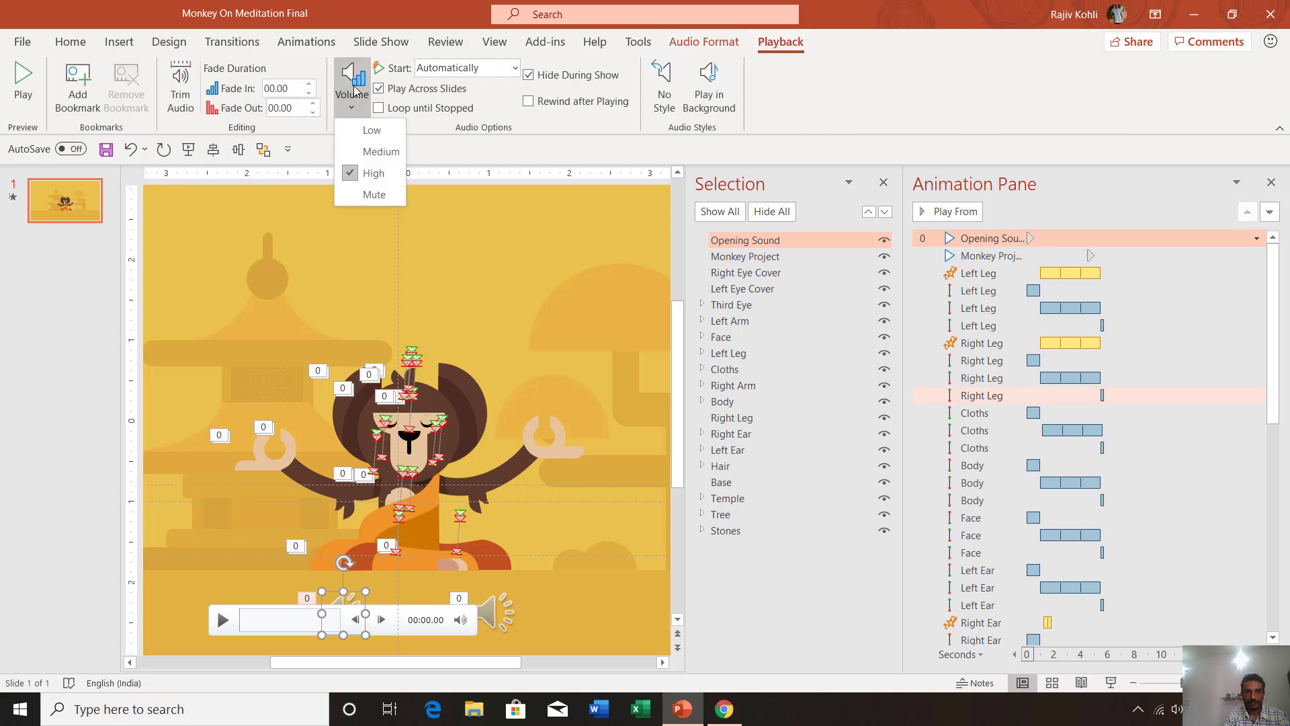
left_click(362, 195)
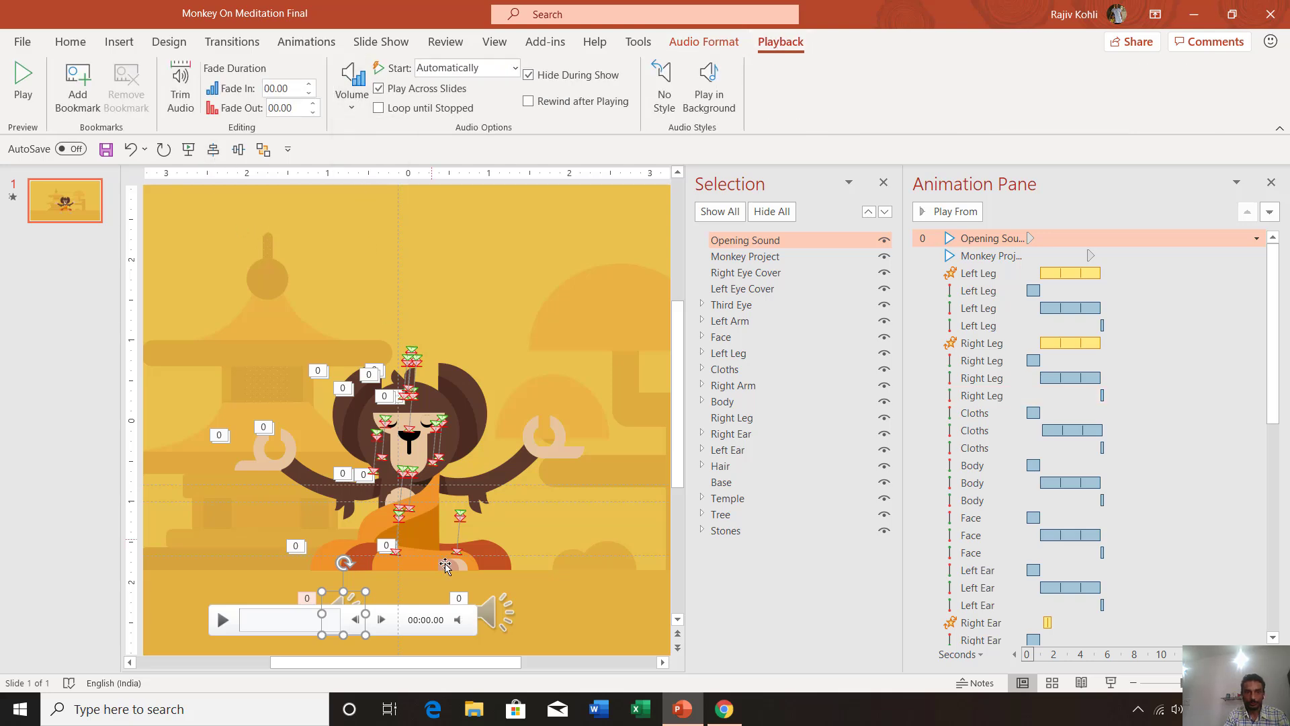
left_click(498, 611)
left_click(352, 101)
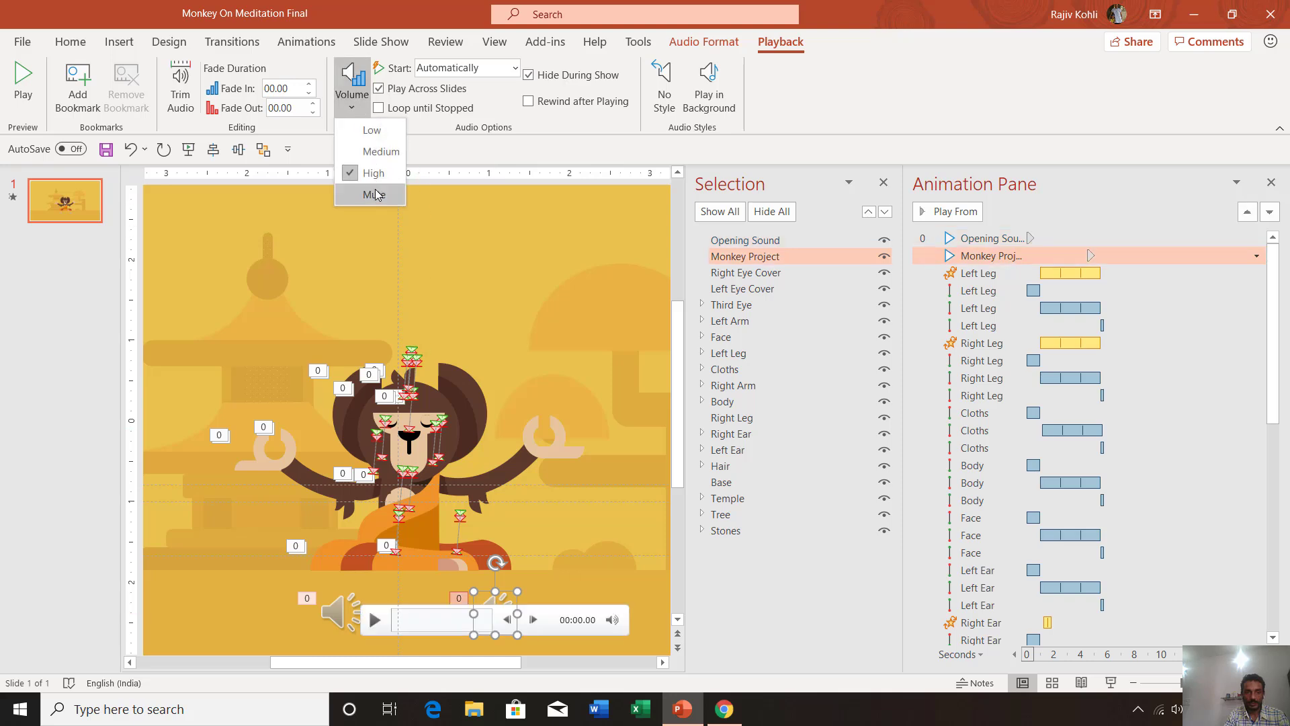
left_click(375, 194)
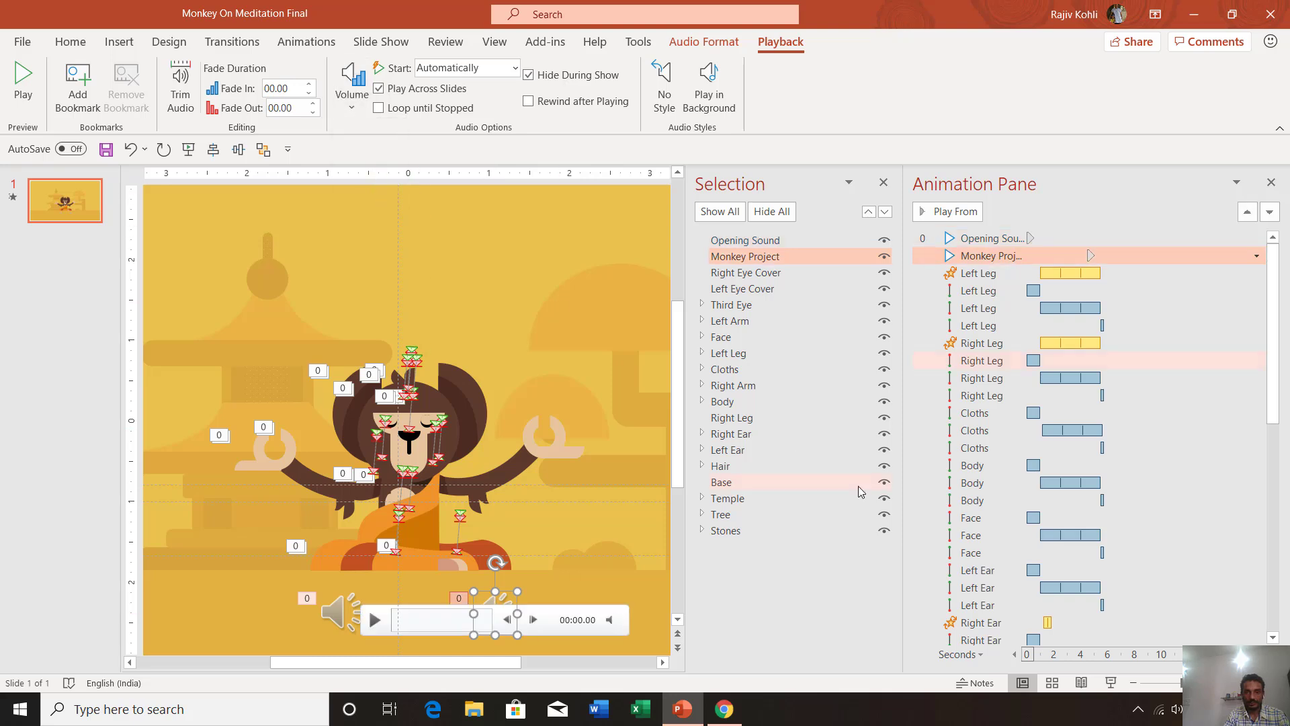
left_click(1112, 682)
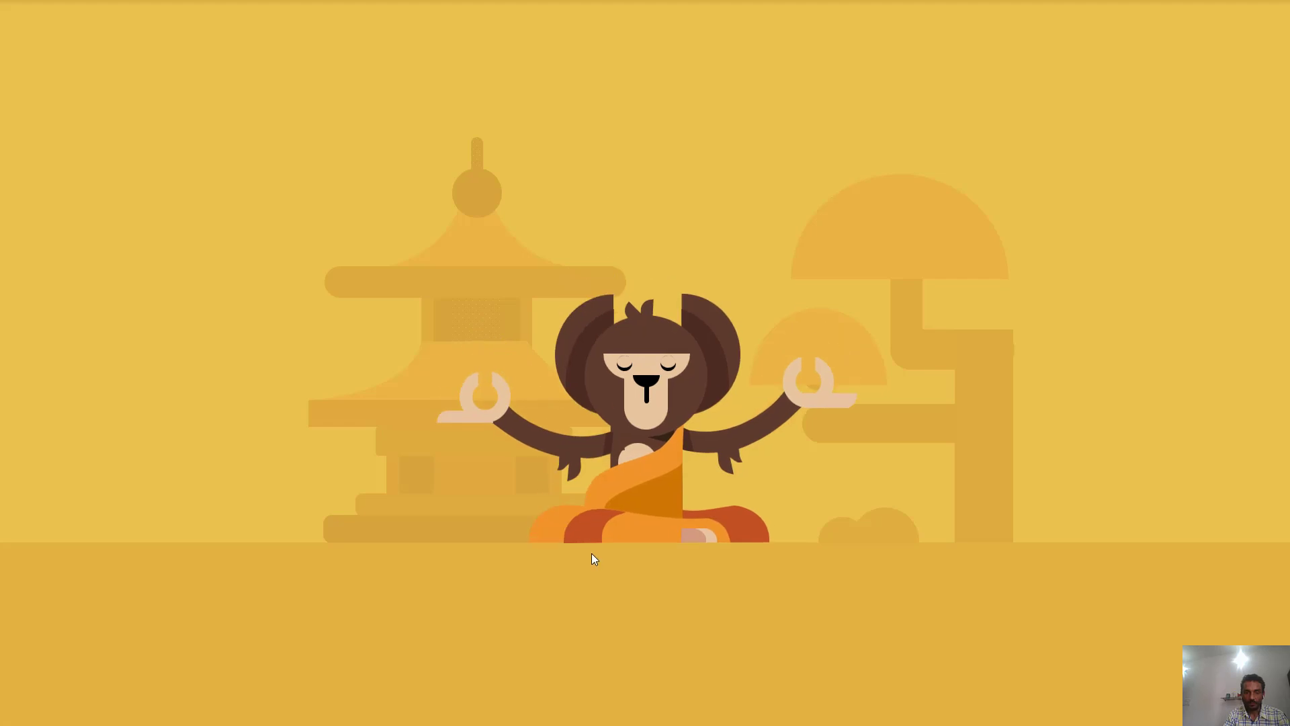
key("Escape")
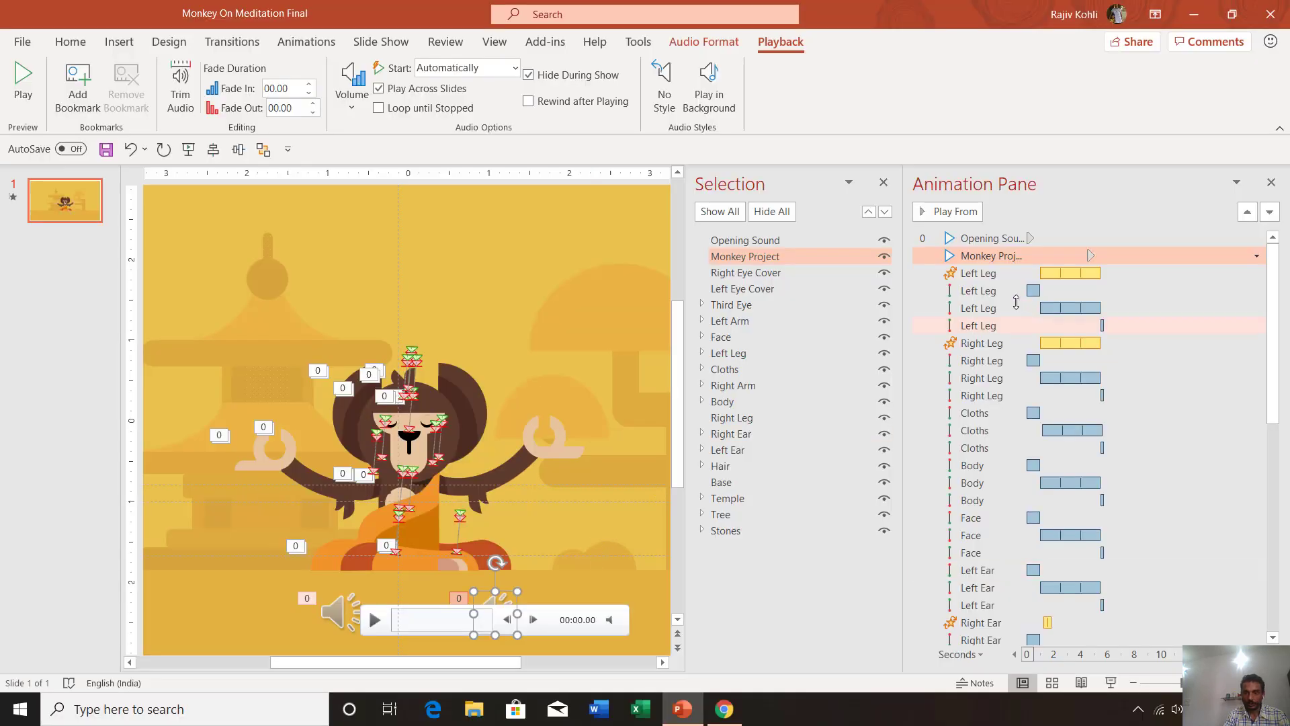
Review the left leg's Up and Down motion paths, including the effect settings of both Down paths and the repeating one's timing
left_click(993, 290)
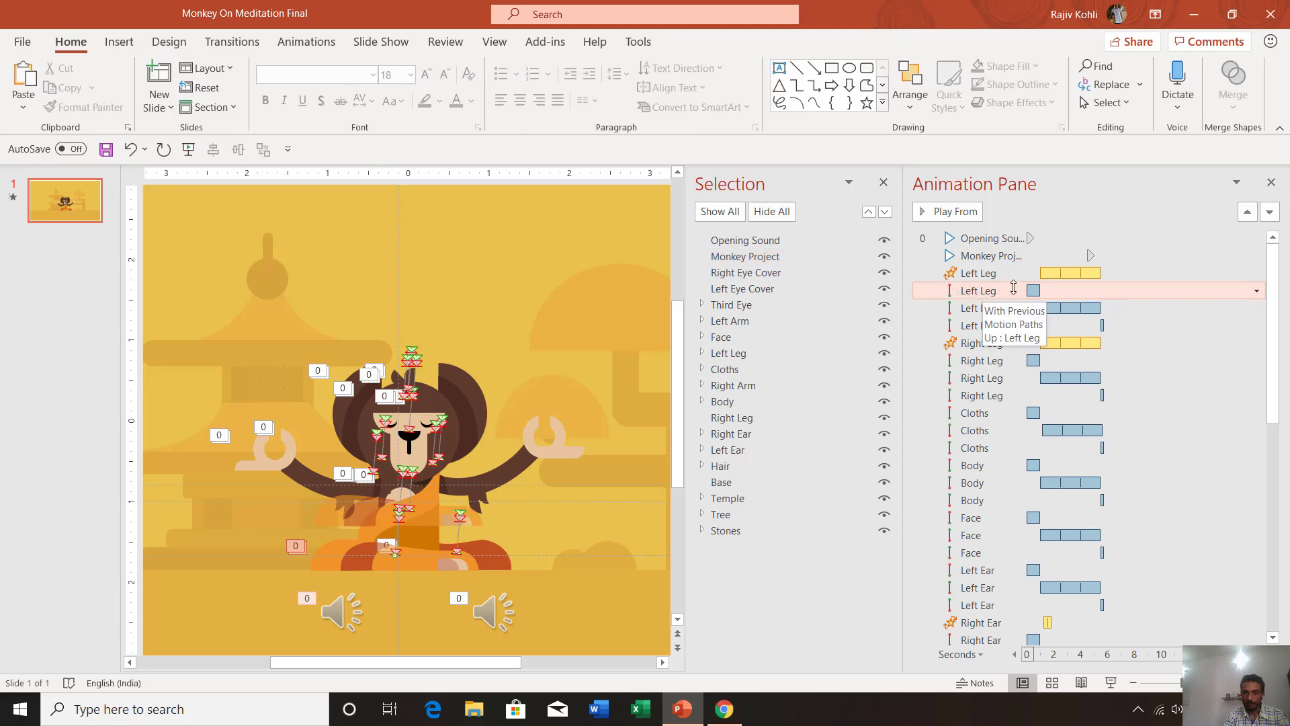
left_click(1001, 307)
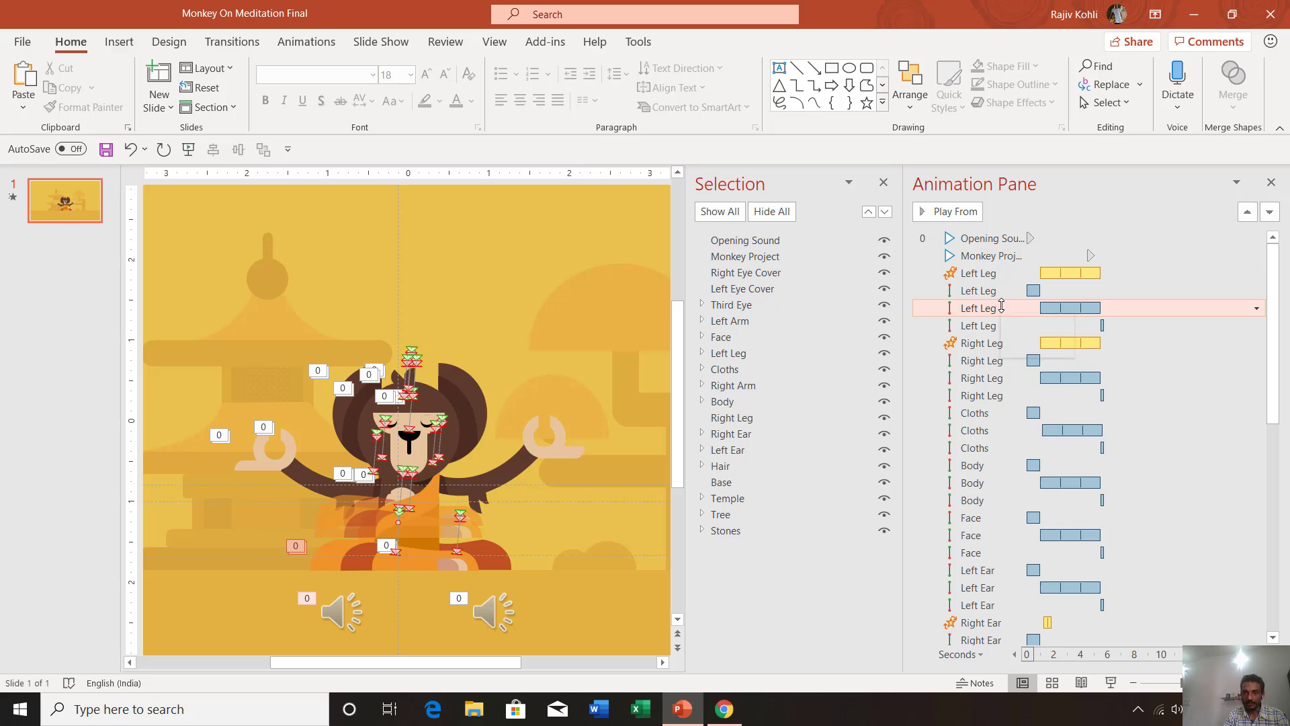
double_click(1000, 306)
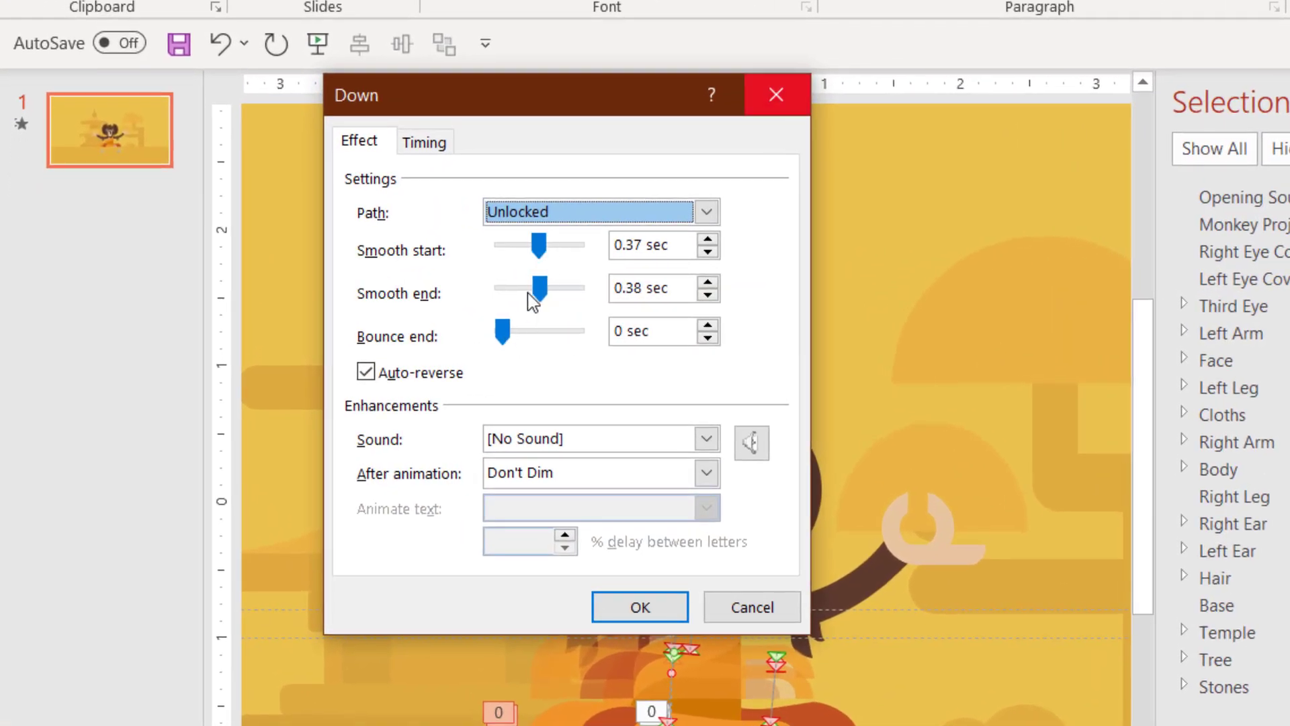
left_click(418, 141)
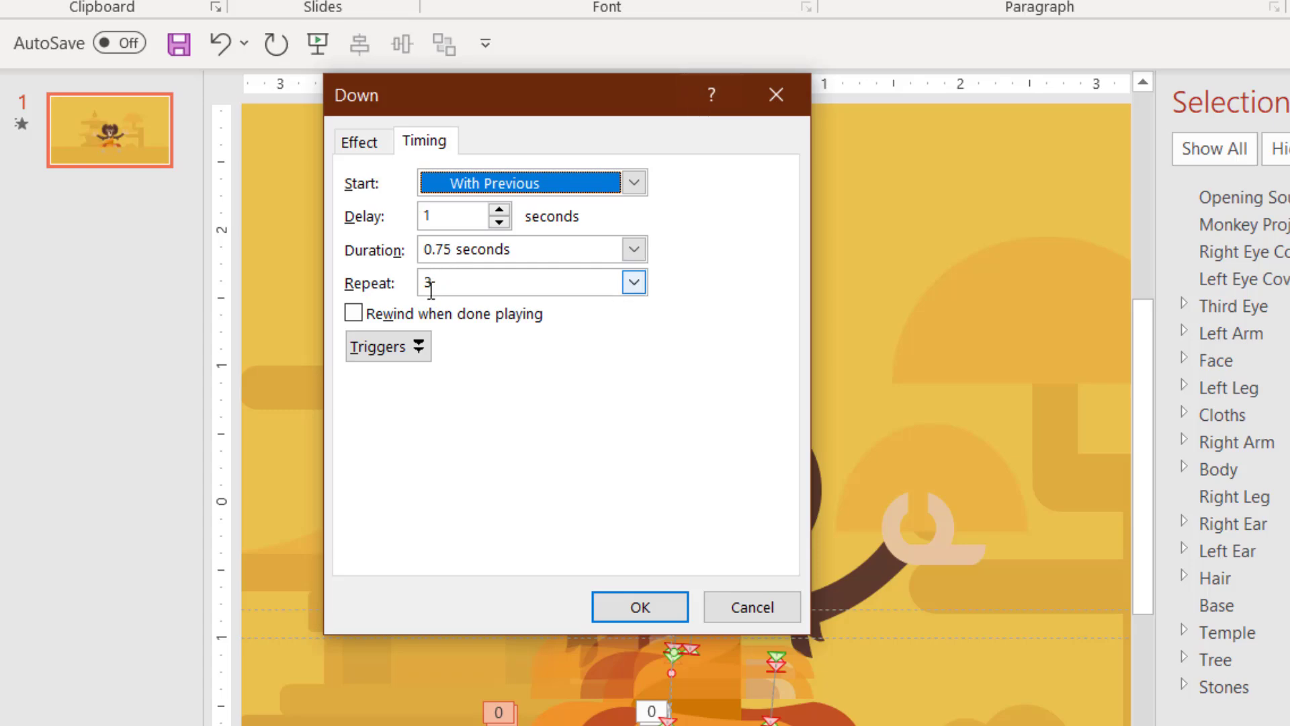
left_click(442, 289)
type("3")
key("Return")
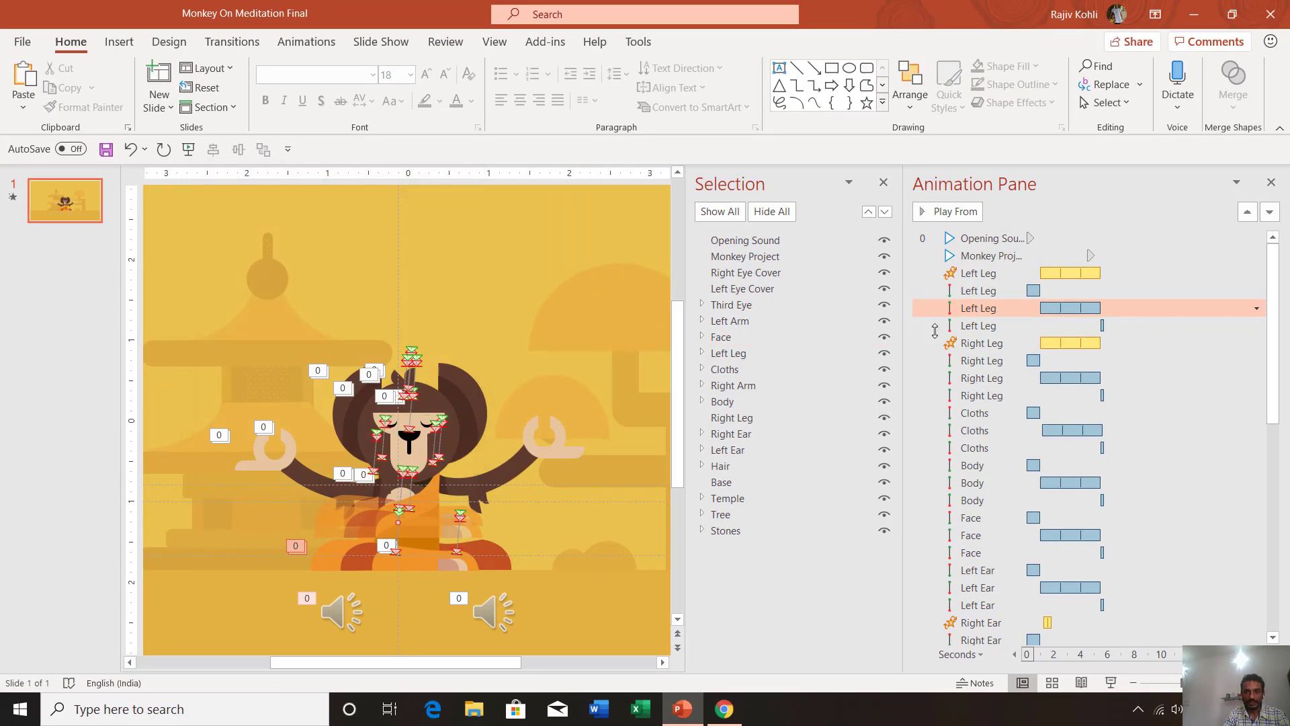
double_click(995, 325)
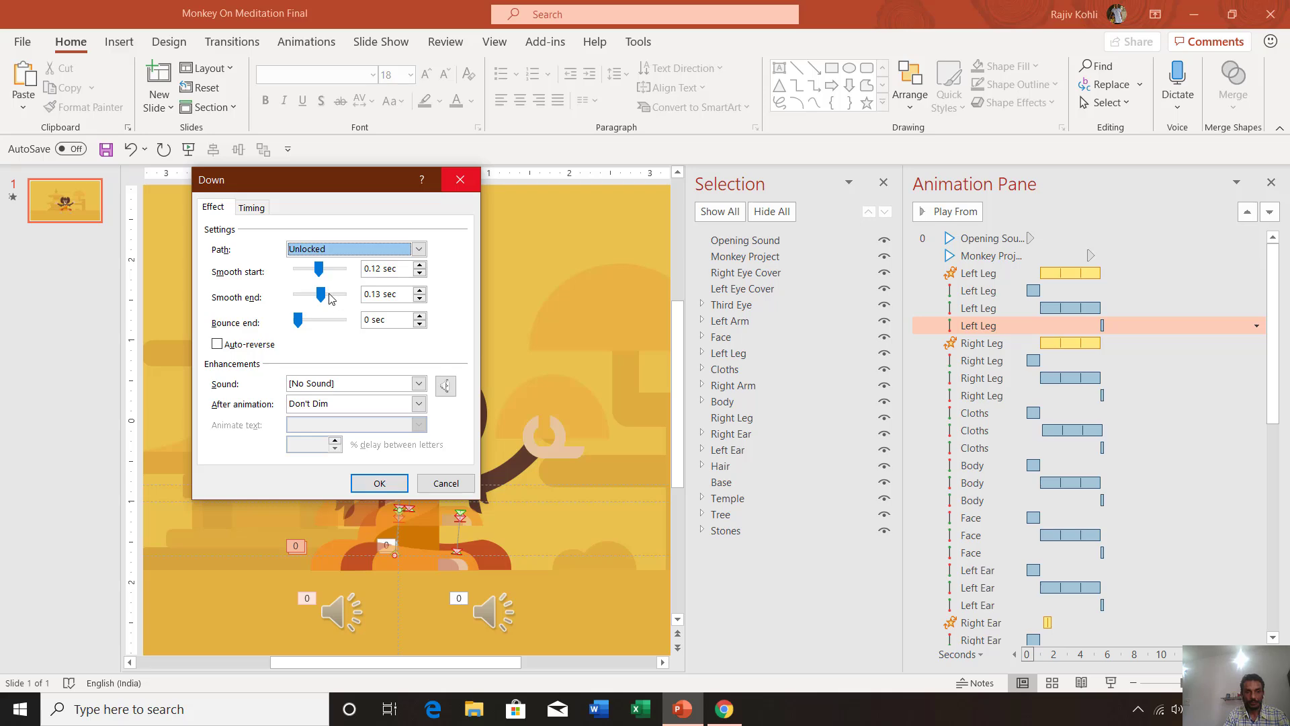
key("Return")
Review the effect and timing settings of the right leg's Spin animation
left_click(981, 346)
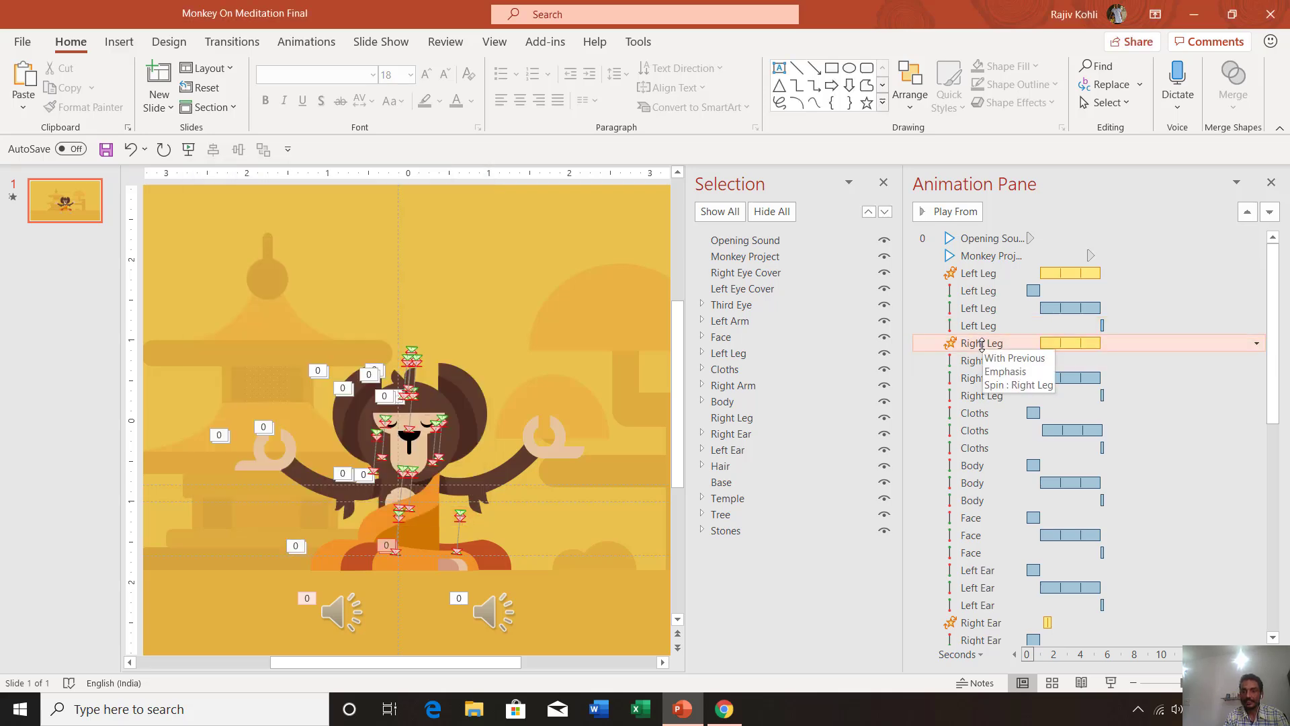
double_click(982, 343)
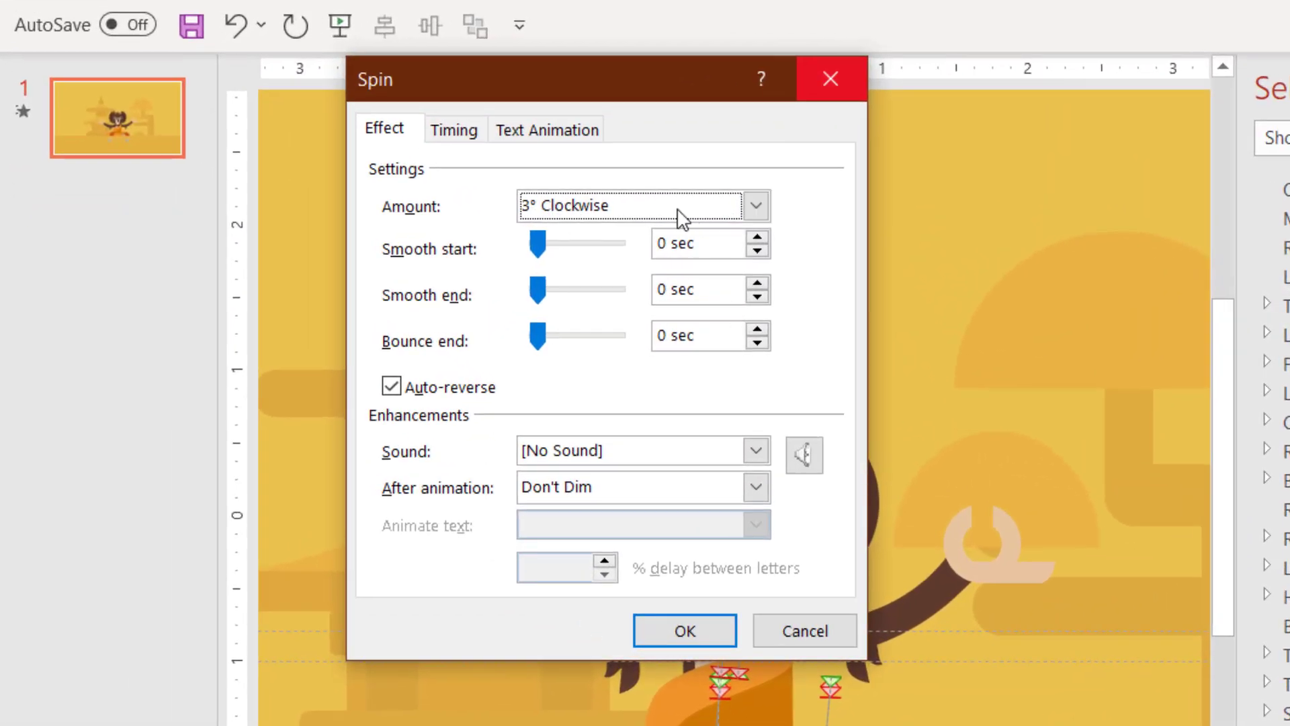
left_click(465, 133)
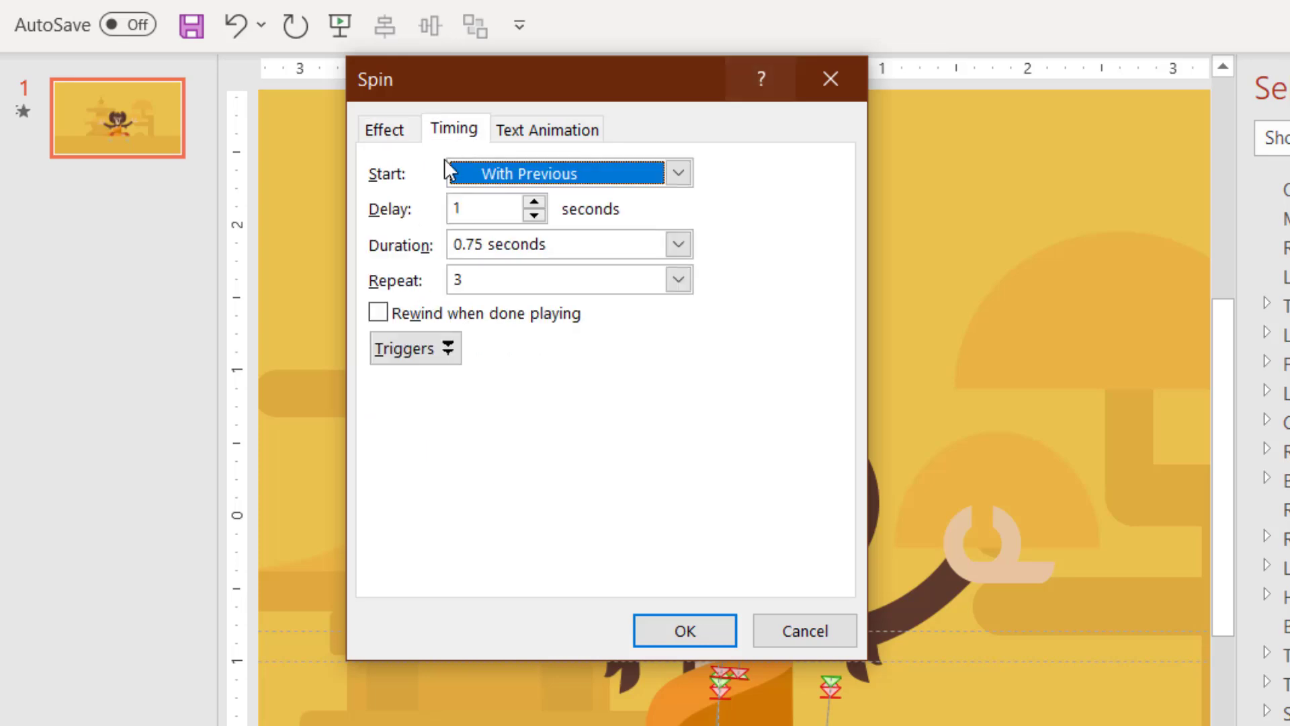
left_click(831, 79)
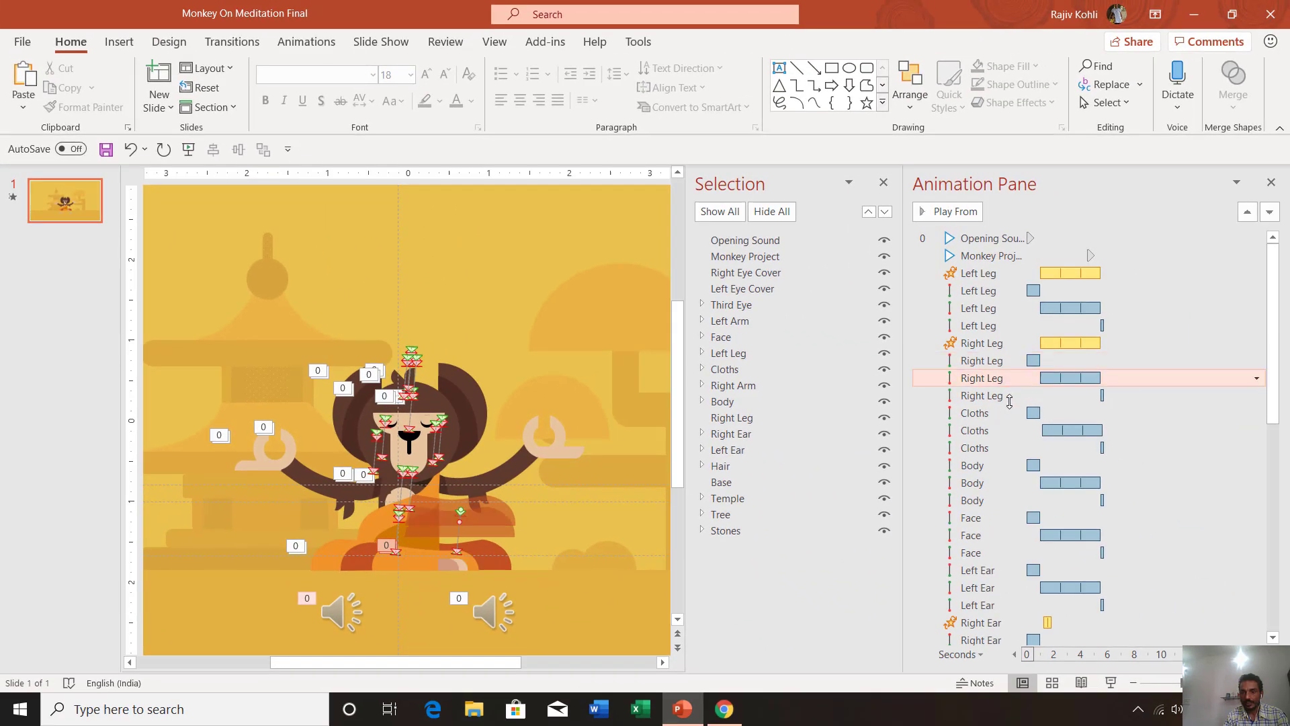
Look through the motion paths of the right leg, face, left ear and right ear in the animation list
left_click(1008, 398)
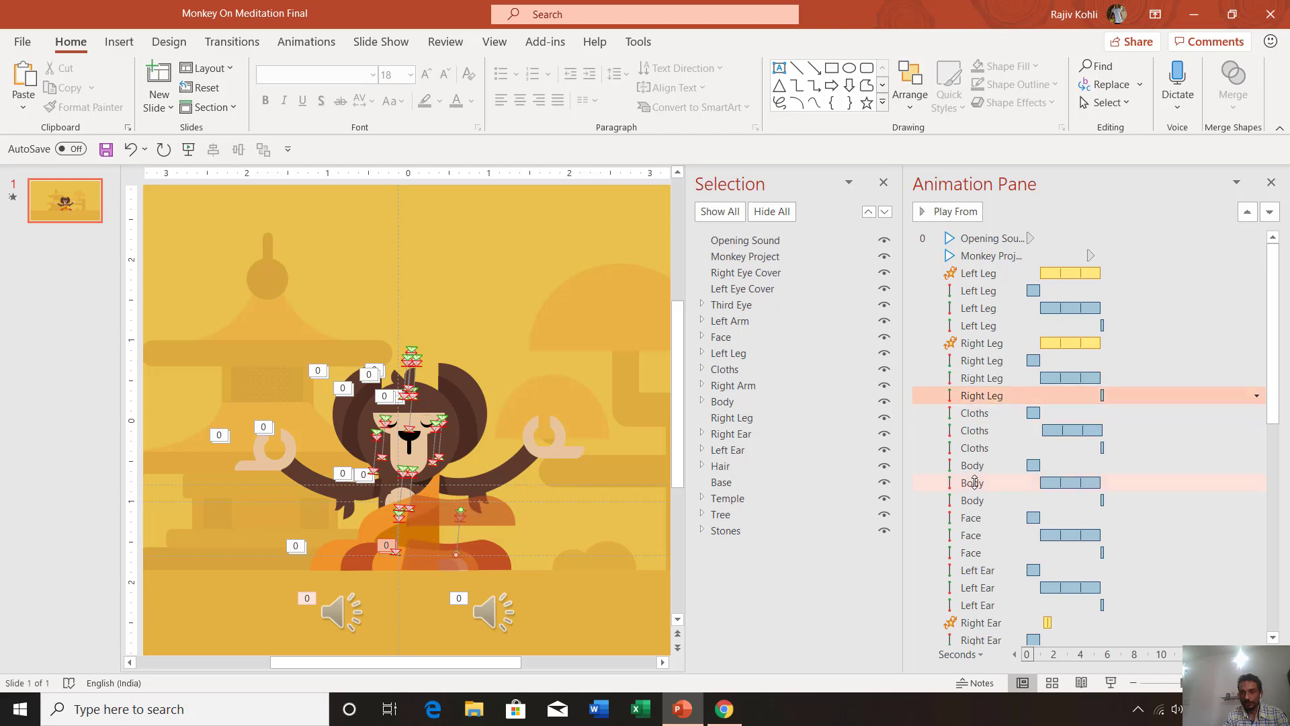
left_click(992, 515)
scroll(988, 504, "down", 2)
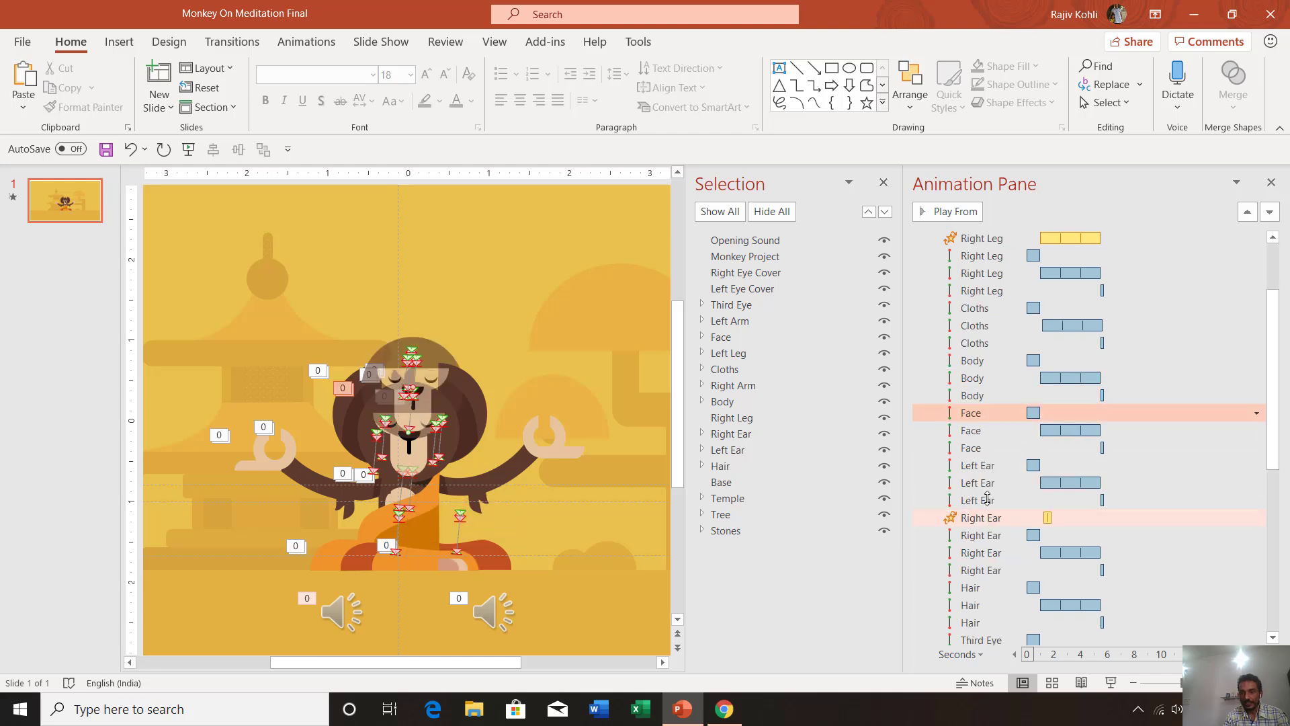
left_click(990, 462)
left_click(992, 535)
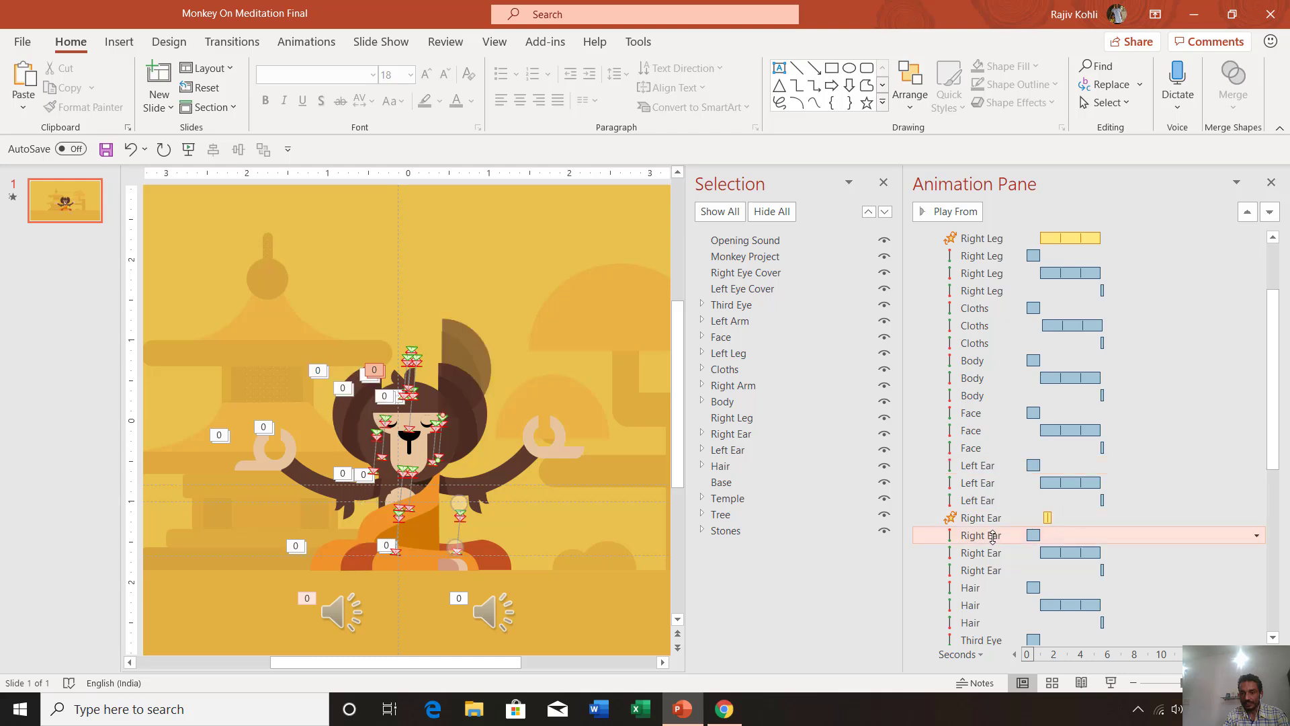
scroll(993, 531, "down", 2)
scroll(993, 413, "up", 2)
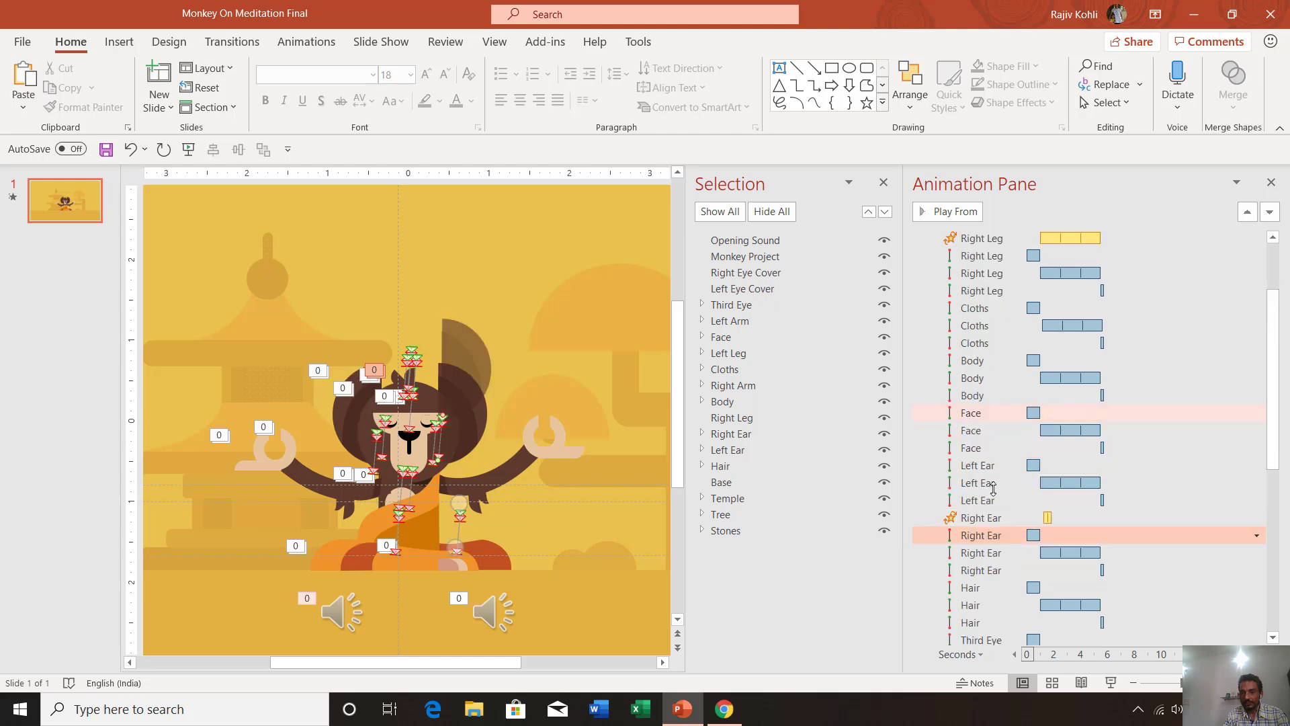
Review the effect and timing settings of the right ear's Spin animation
scroll(996, 403, "down", 3)
left_click(1009, 357)
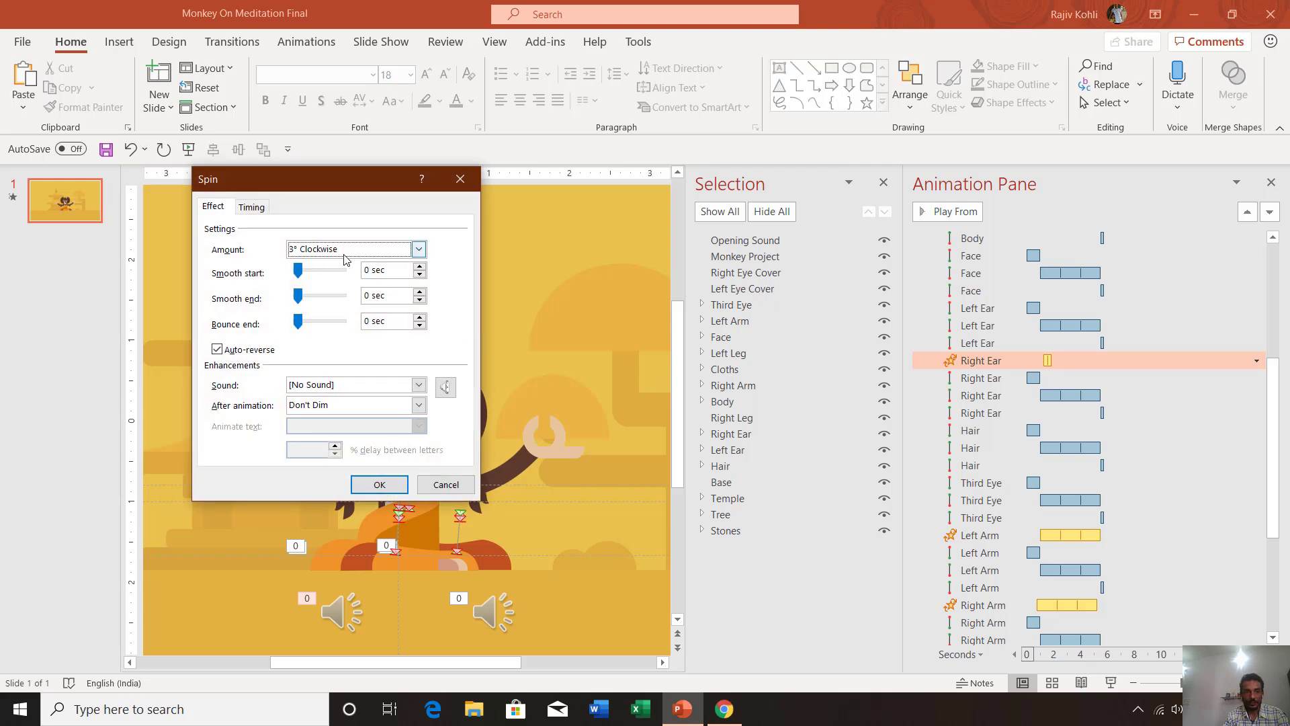
left_click(252, 208)
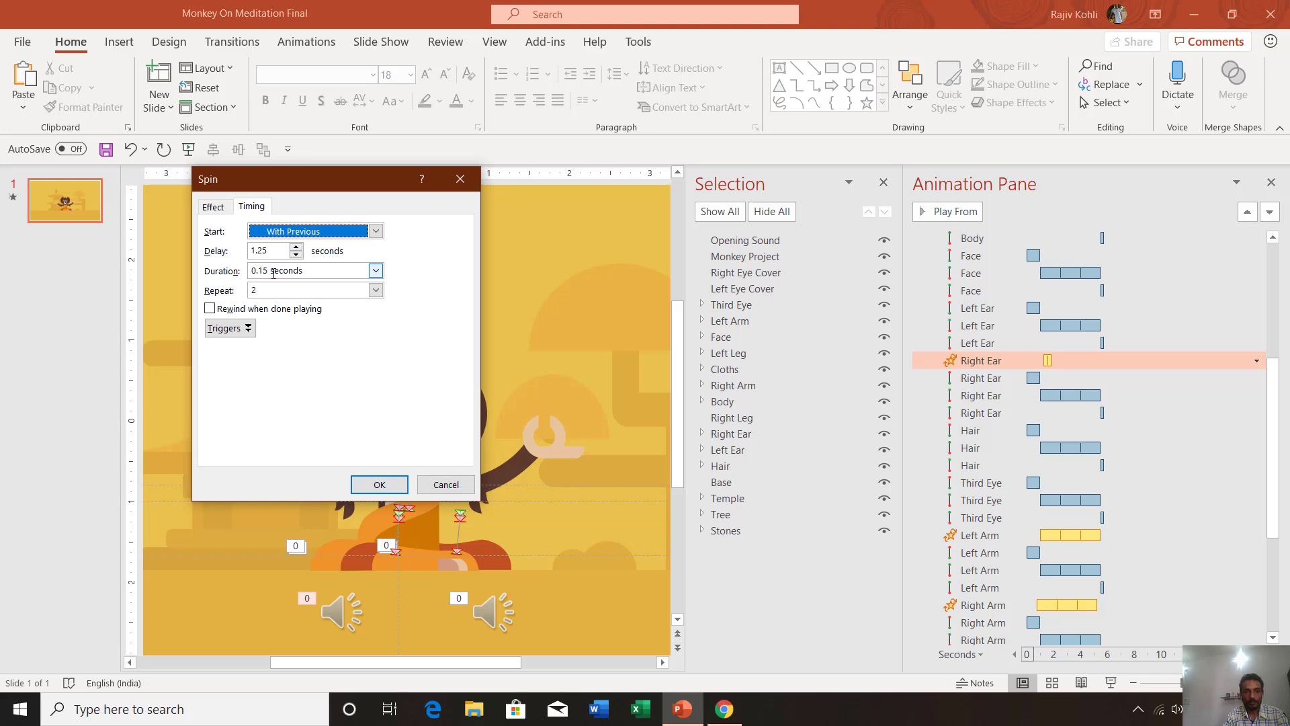
key("Return")
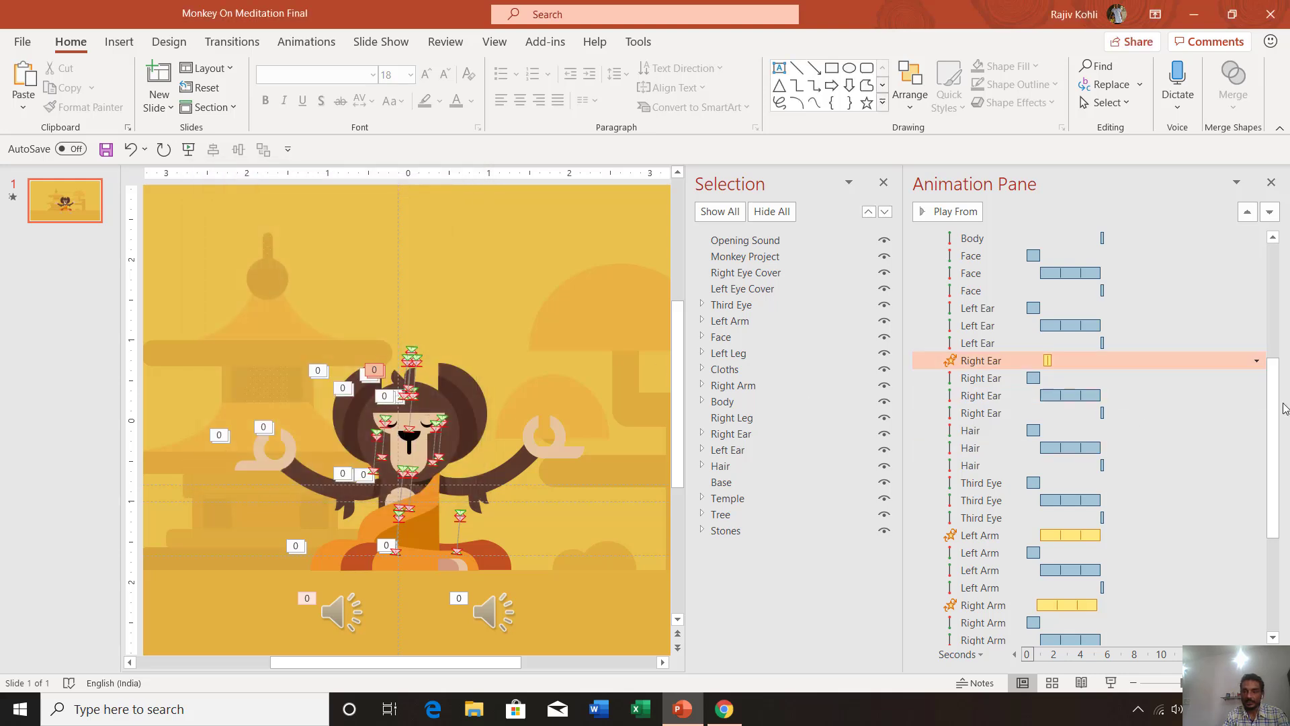
Compare the duration and delay of the left leg's three motion path animations
left_click_drag(1275, 418, 1284, 289)
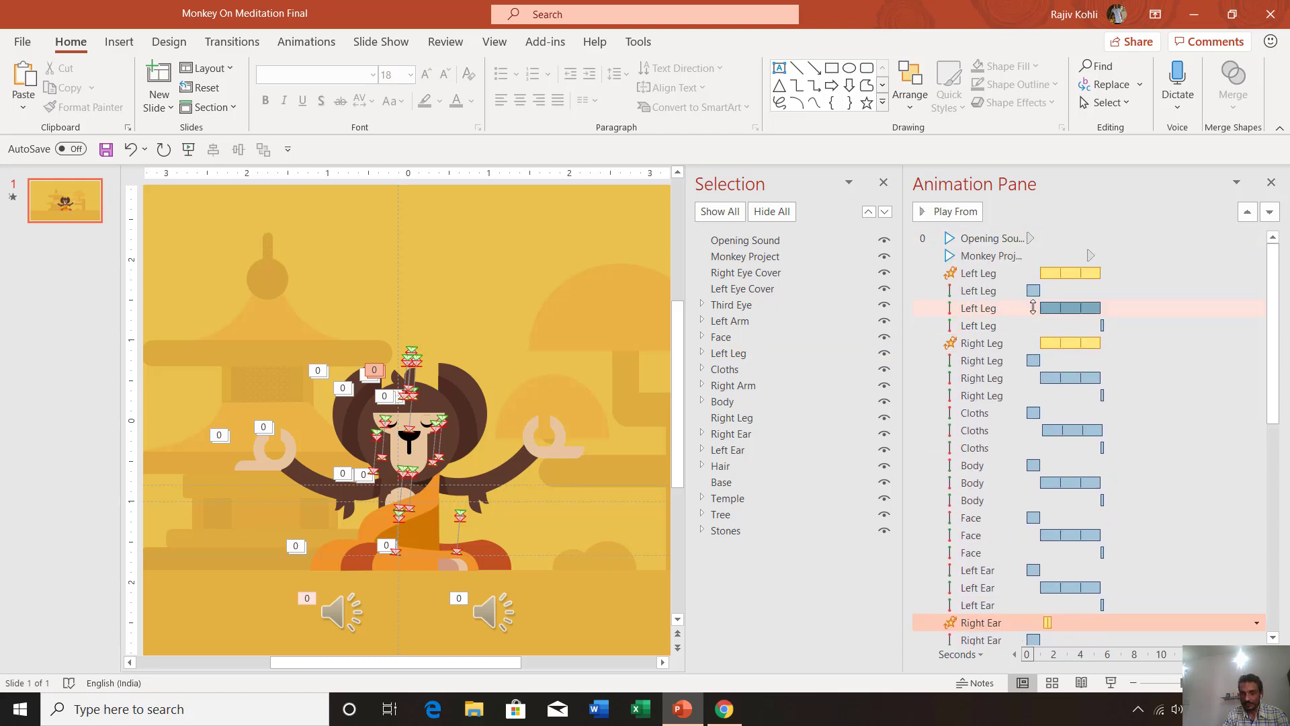
left_click(1015, 294)
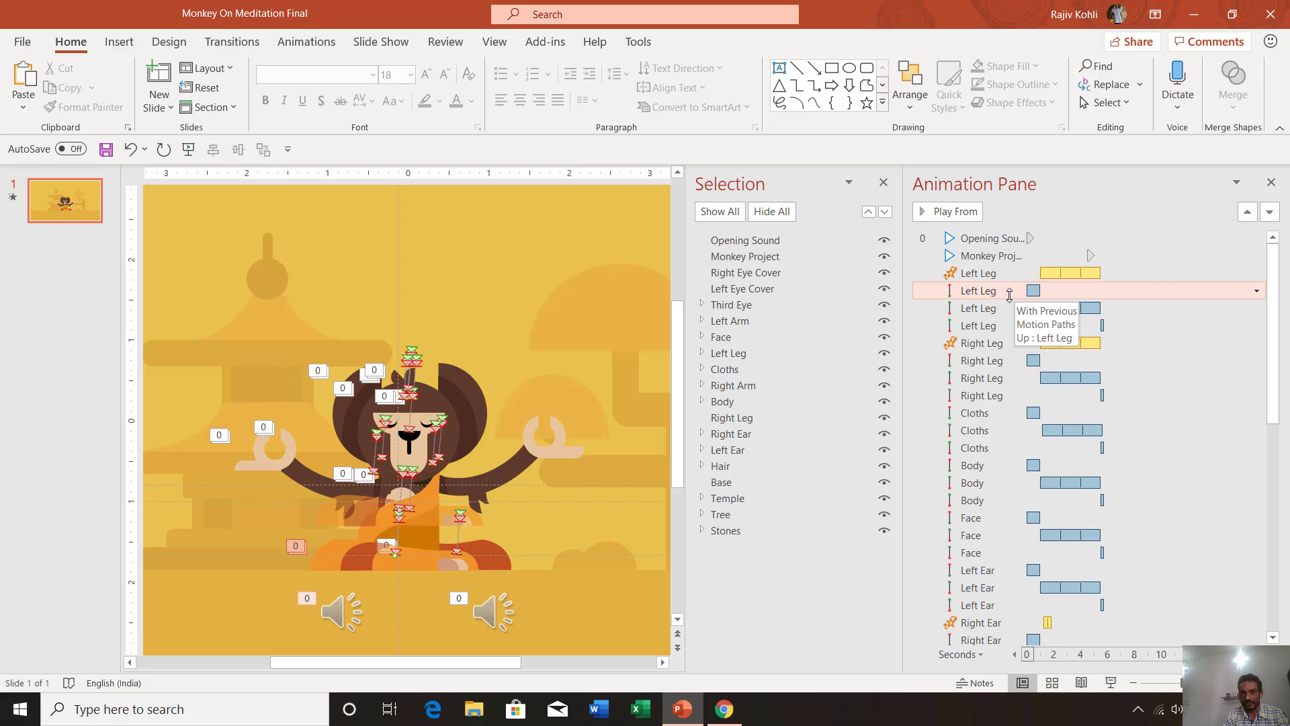
left_click(306, 43)
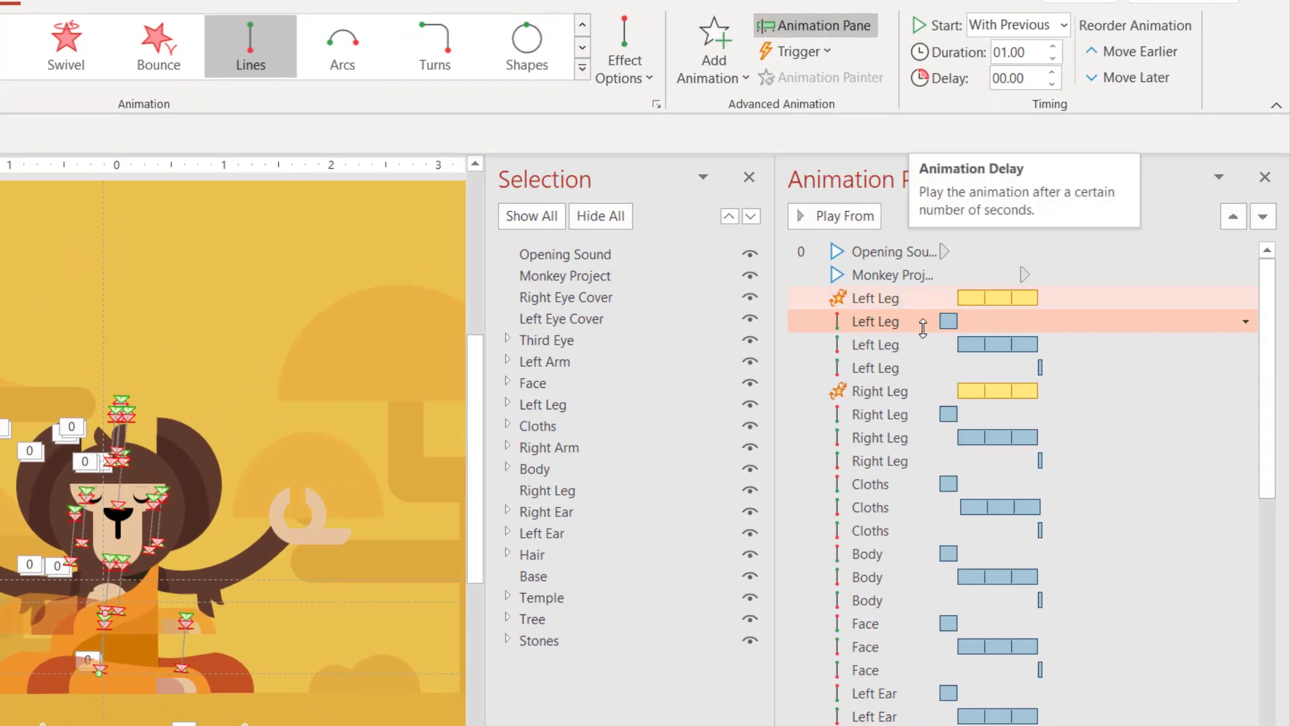
left_click(922, 346)
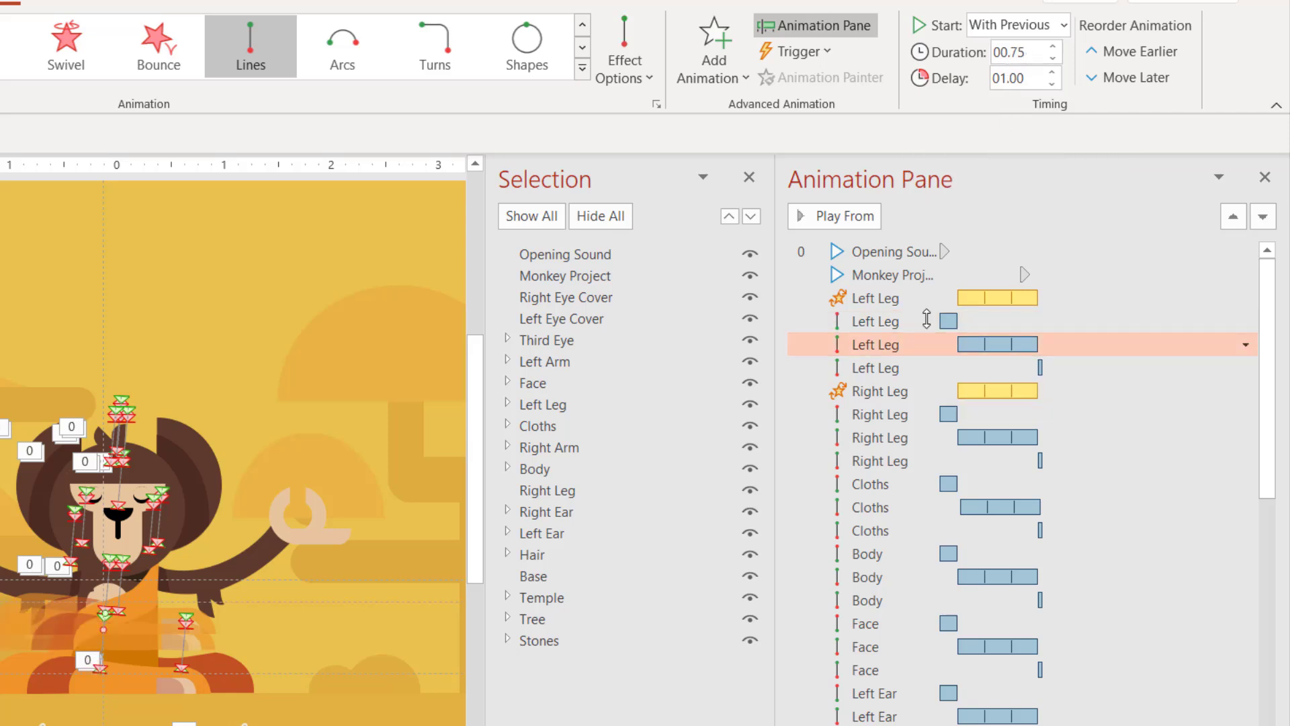
left_click(919, 370)
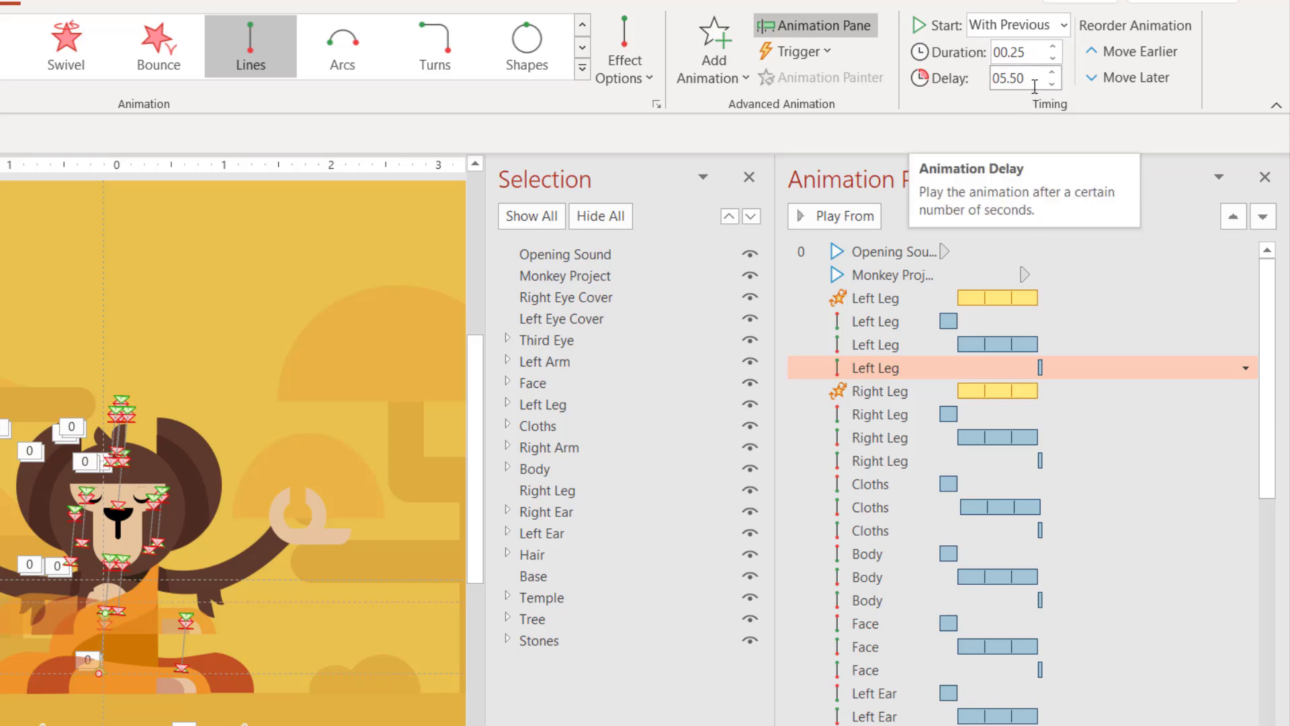
Check the duration and delay of the right arm's first two motion path animations
left_click_drag(1274, 360, 1270, 573)
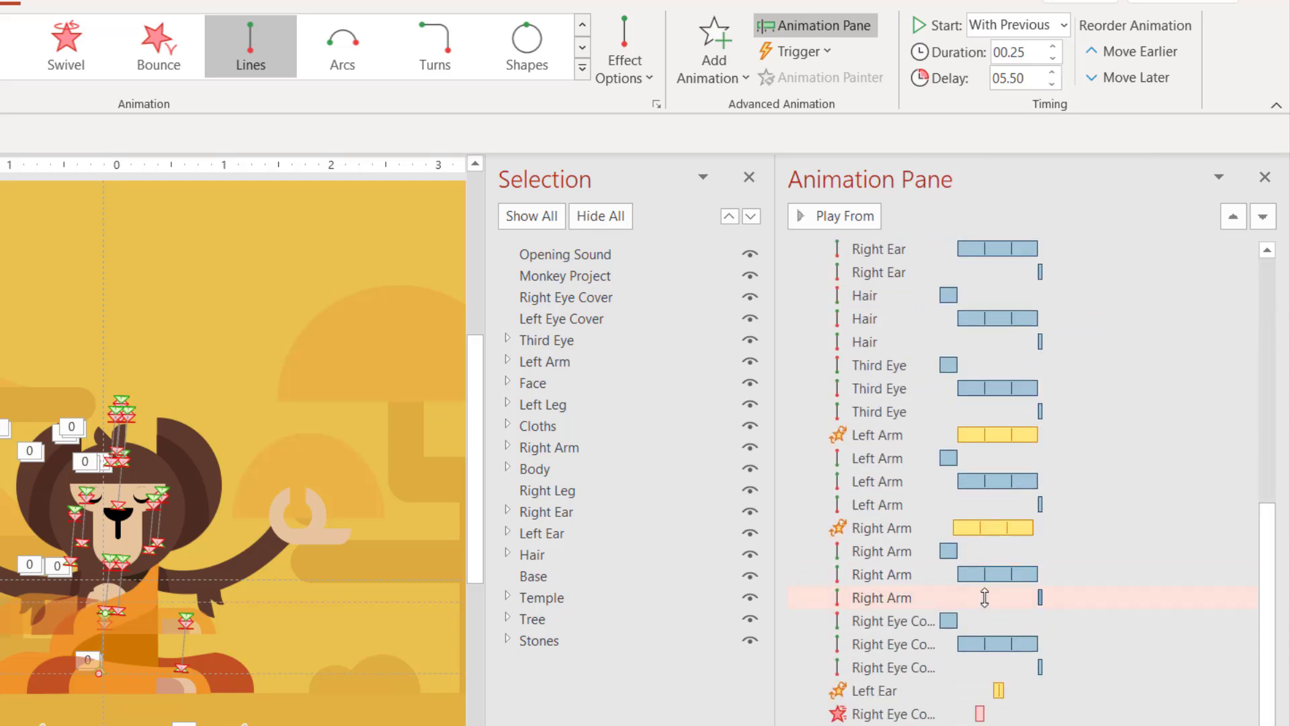
left_click(873, 552)
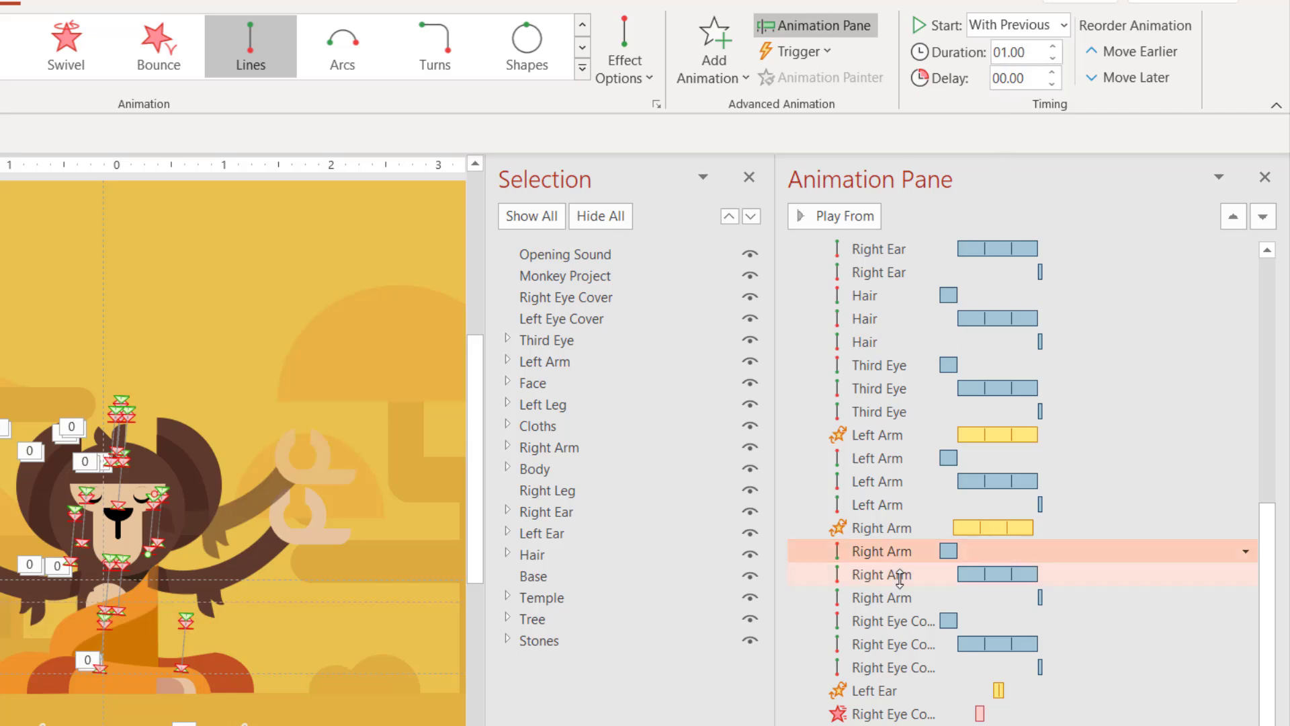
left_click(894, 573)
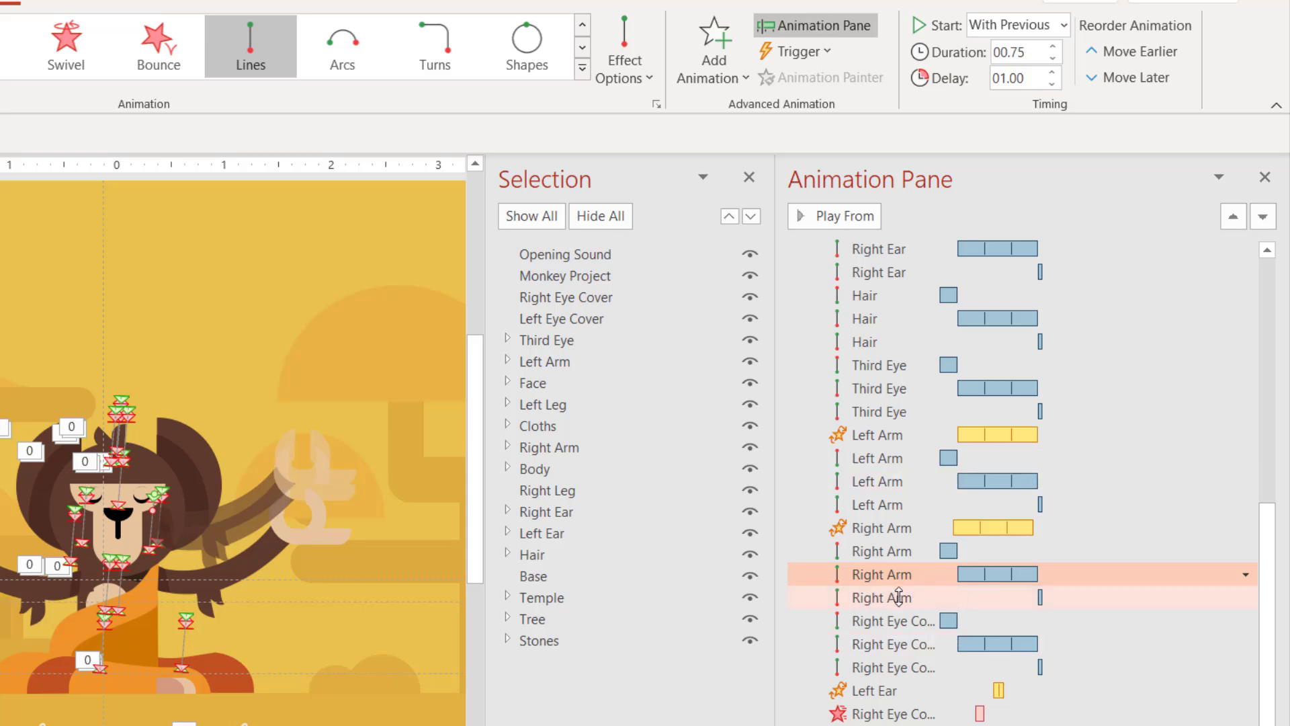
Check the duration and delay of the cloths' first two motion path animations
left_click_drag(1264, 567, 1267, 409)
left_click(911, 281)
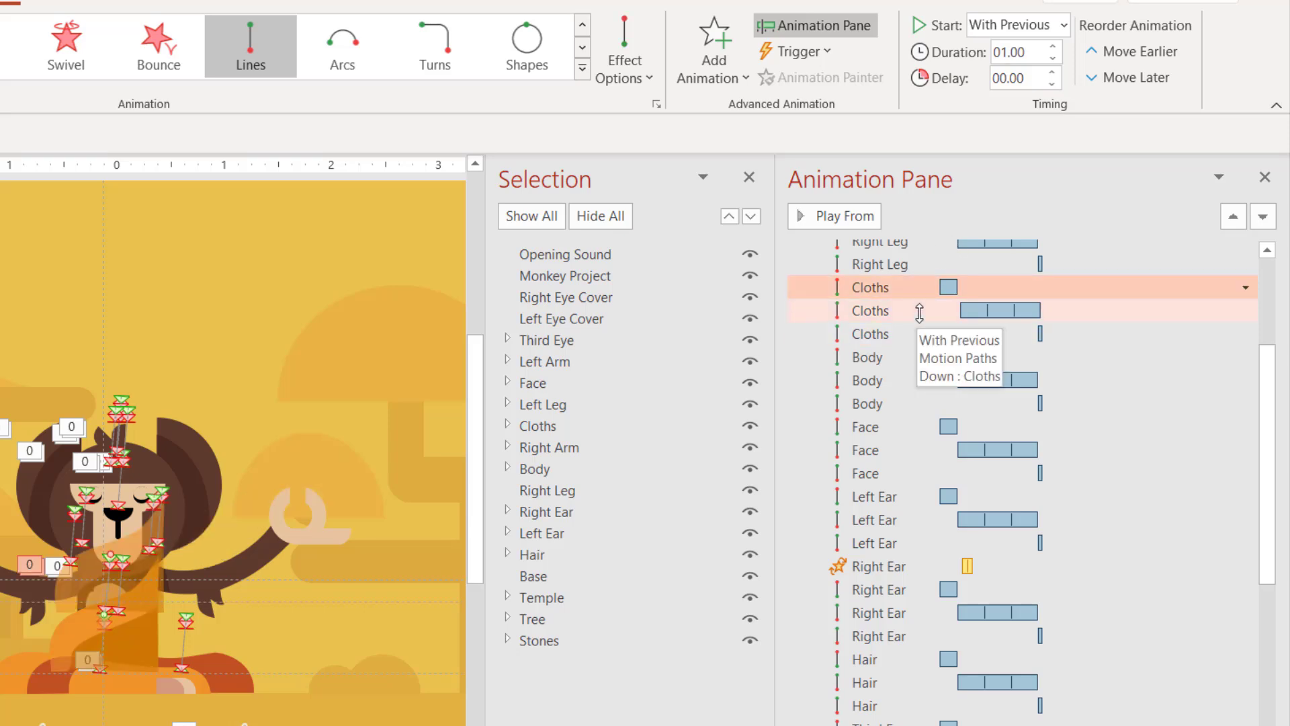
left_click(921, 309)
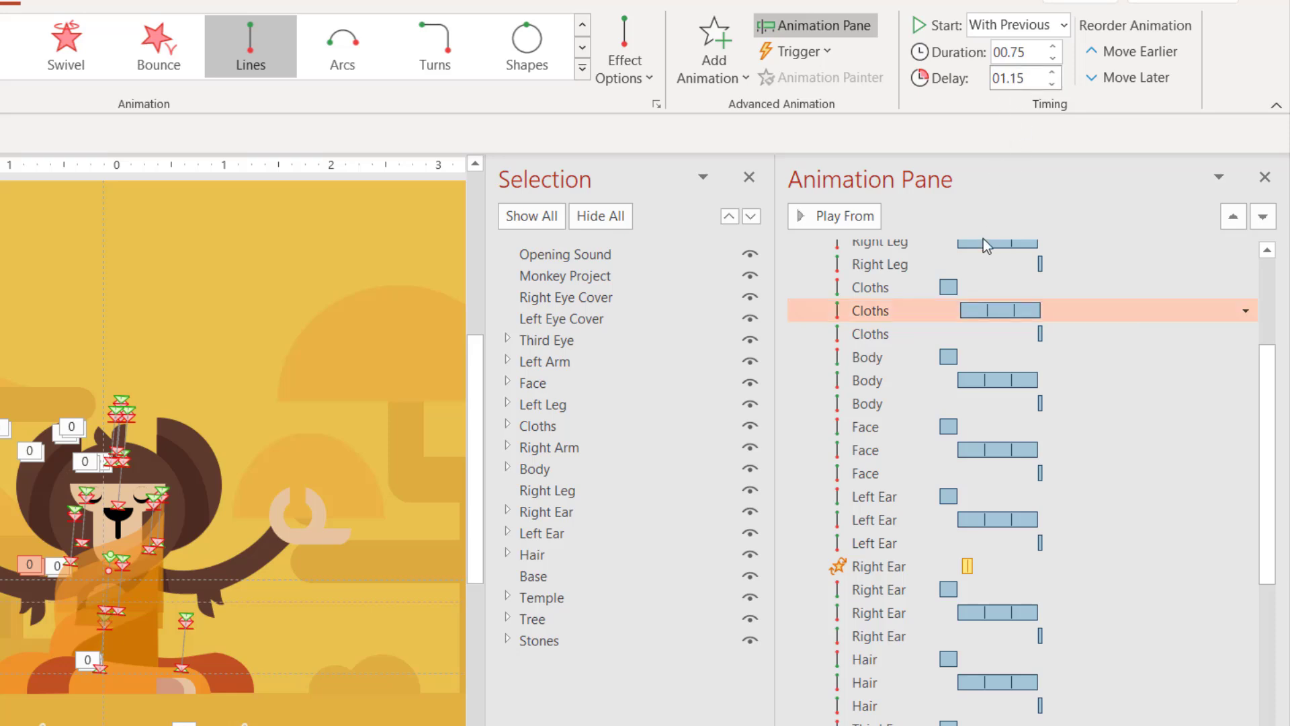
Check the duration and delay of the right leg's second motion path, then look over the remaining animations and the motion path tools
left_click_drag(1267, 377, 1164, 340)
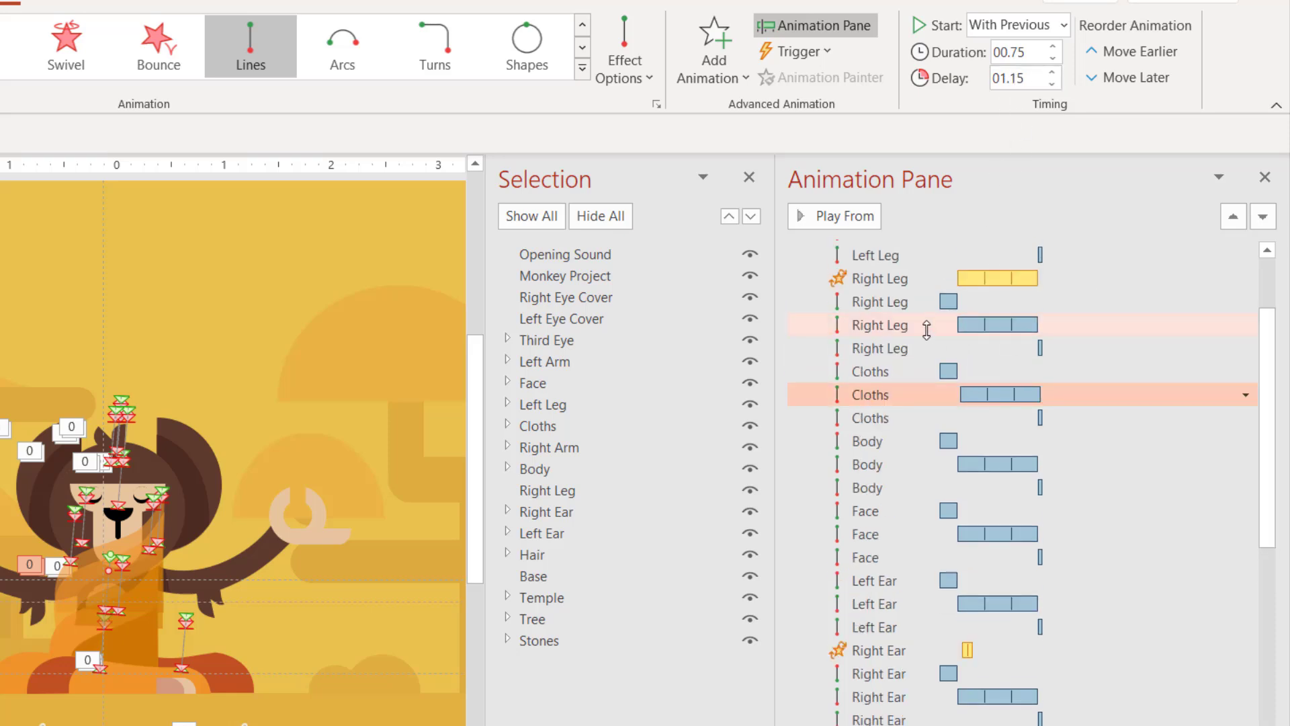
left_click(927, 329)
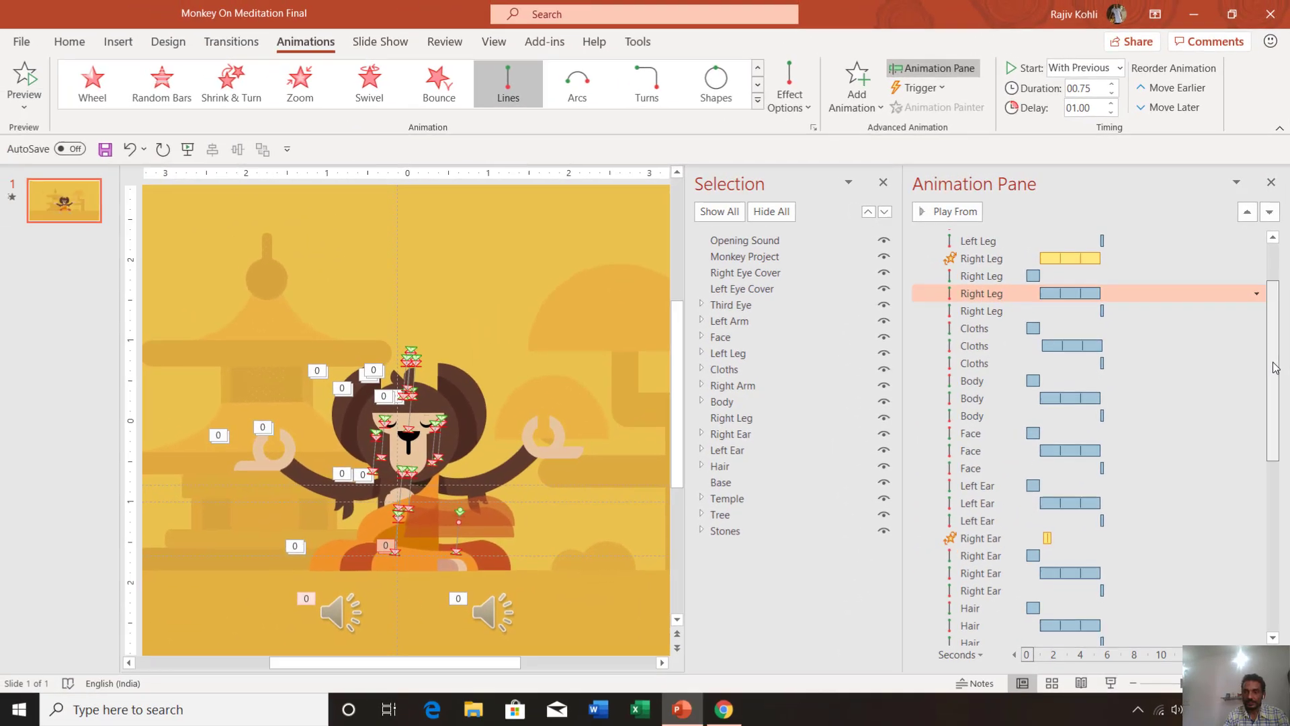
left_click_drag(1274, 367, 1282, 542)
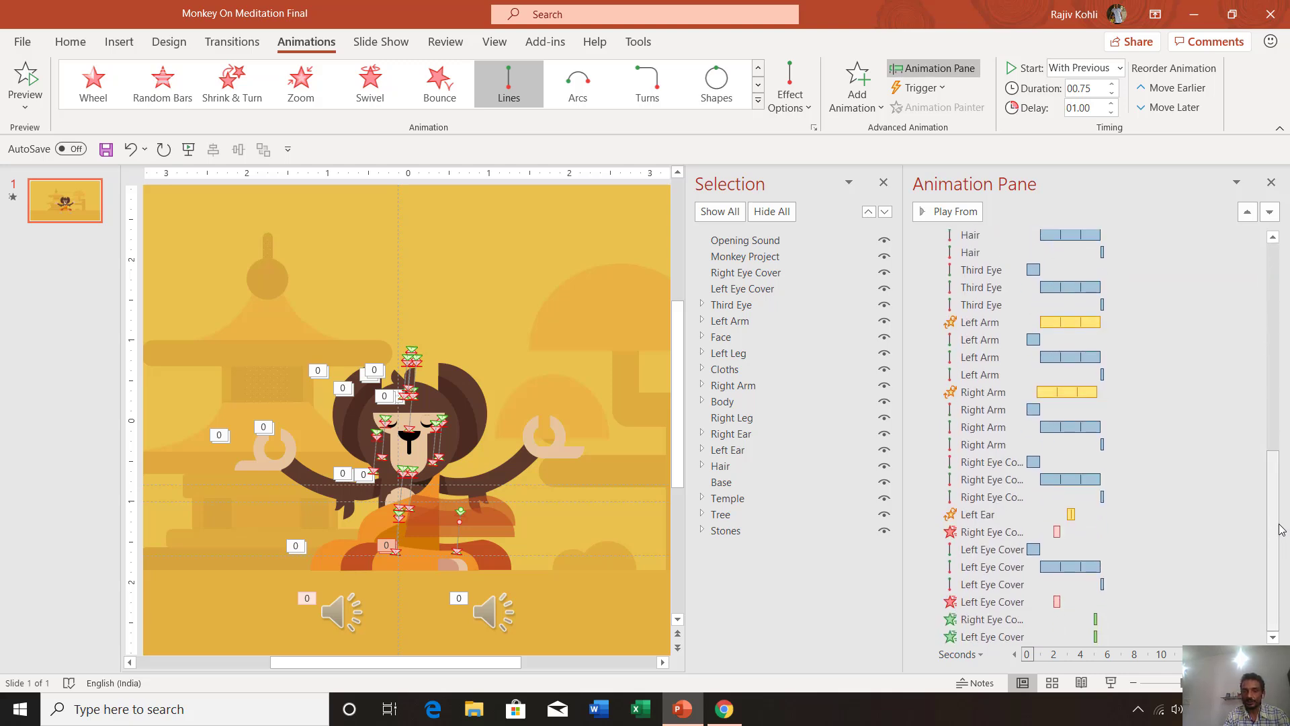
left_click(638, 42)
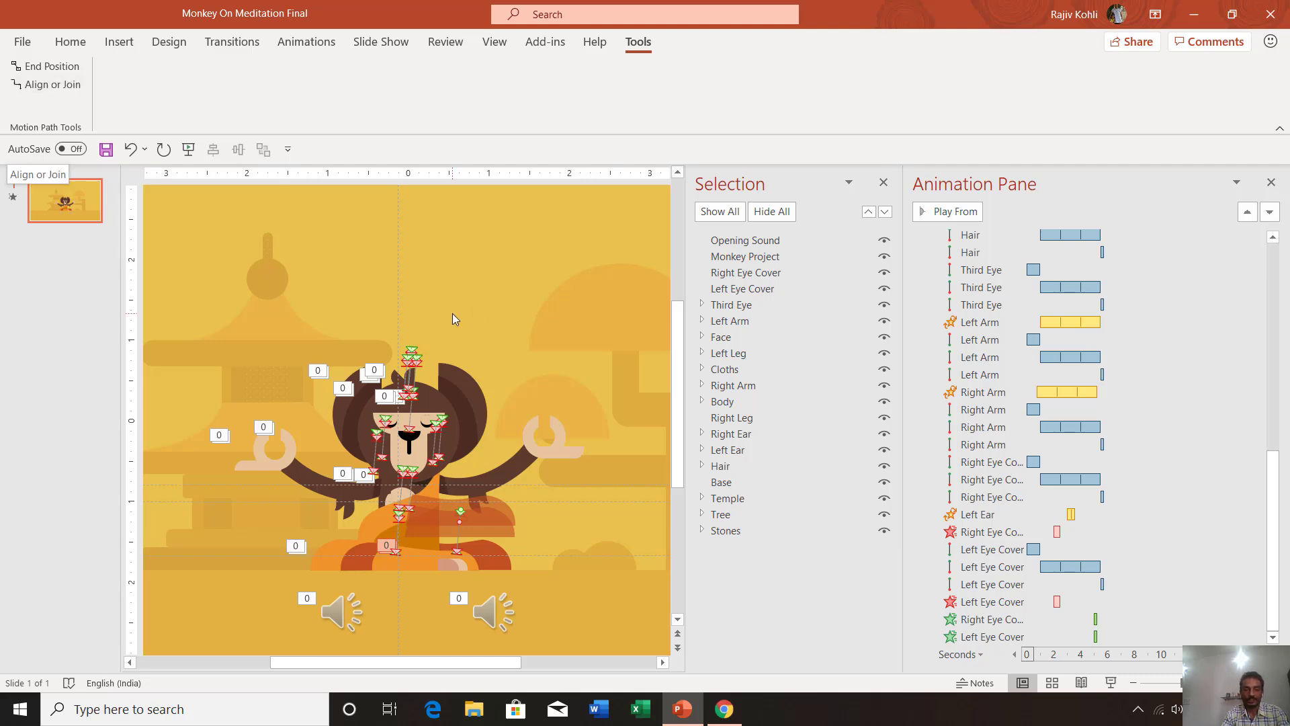
Copy the left leg group from the monkey slide and add a new blank slide after it
left_click(339, 558)
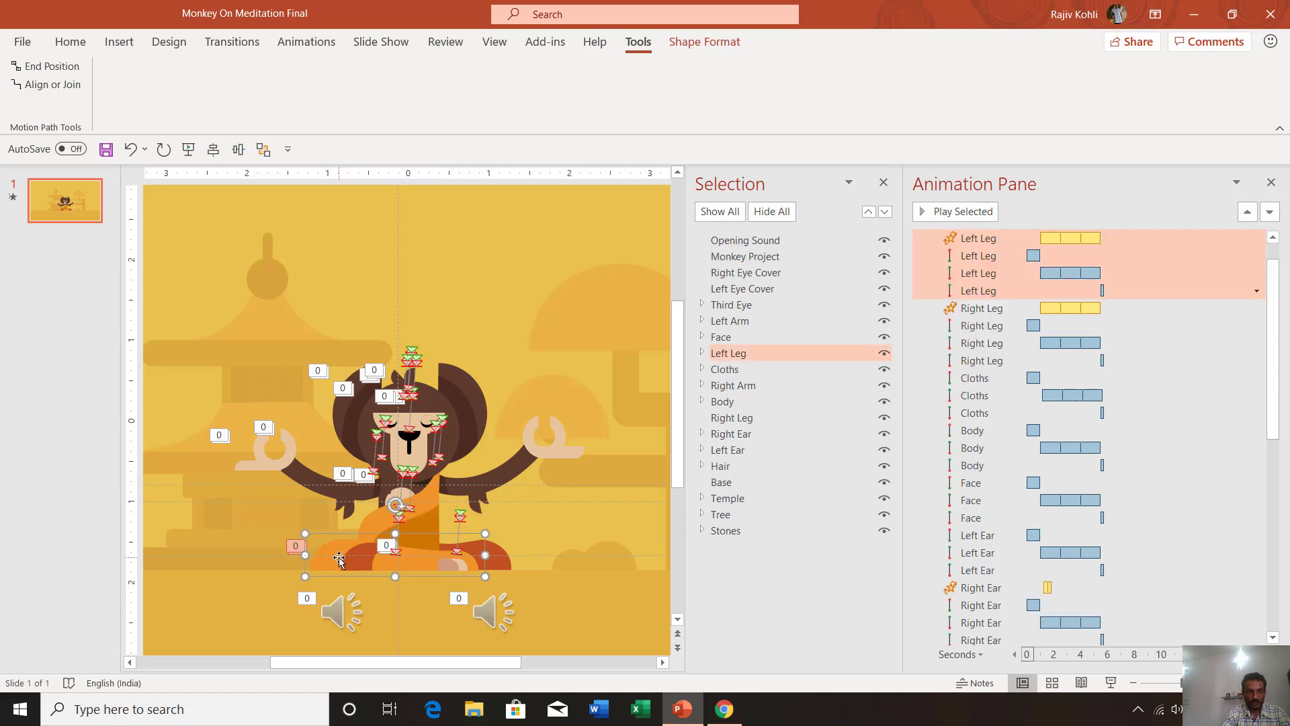
left_click(70, 42)
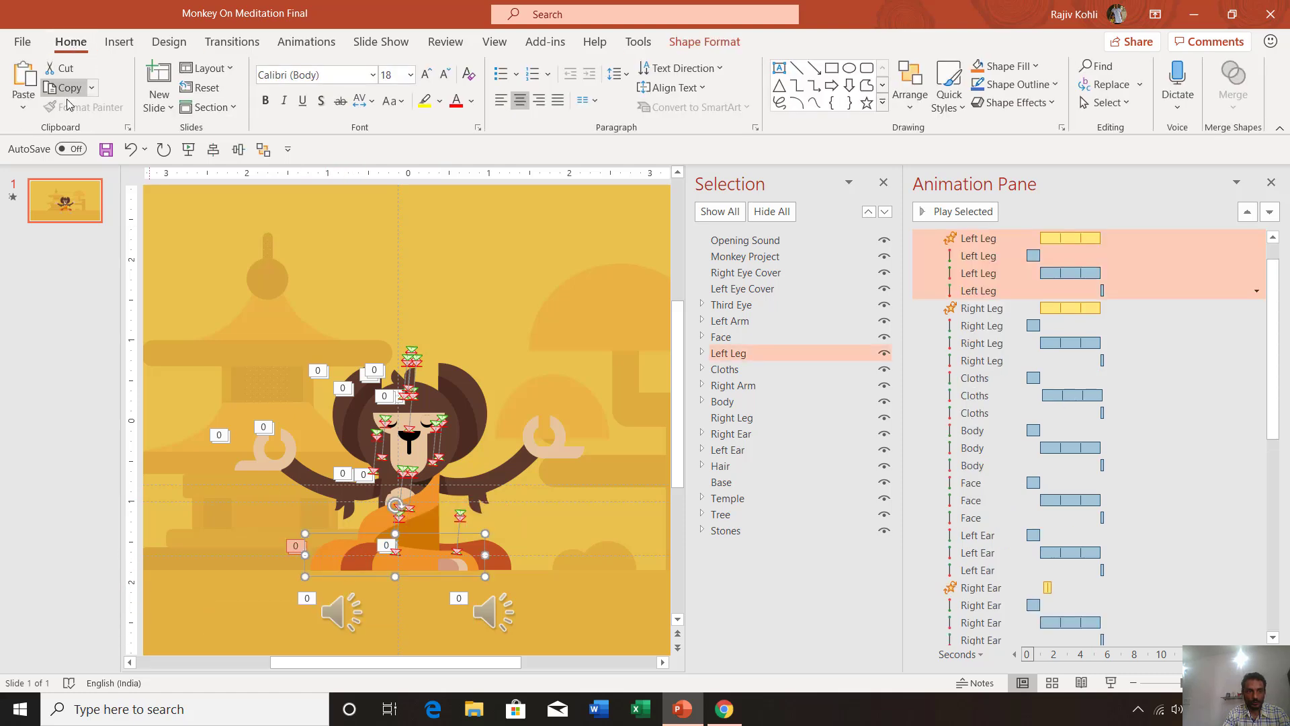
left_click(167, 75)
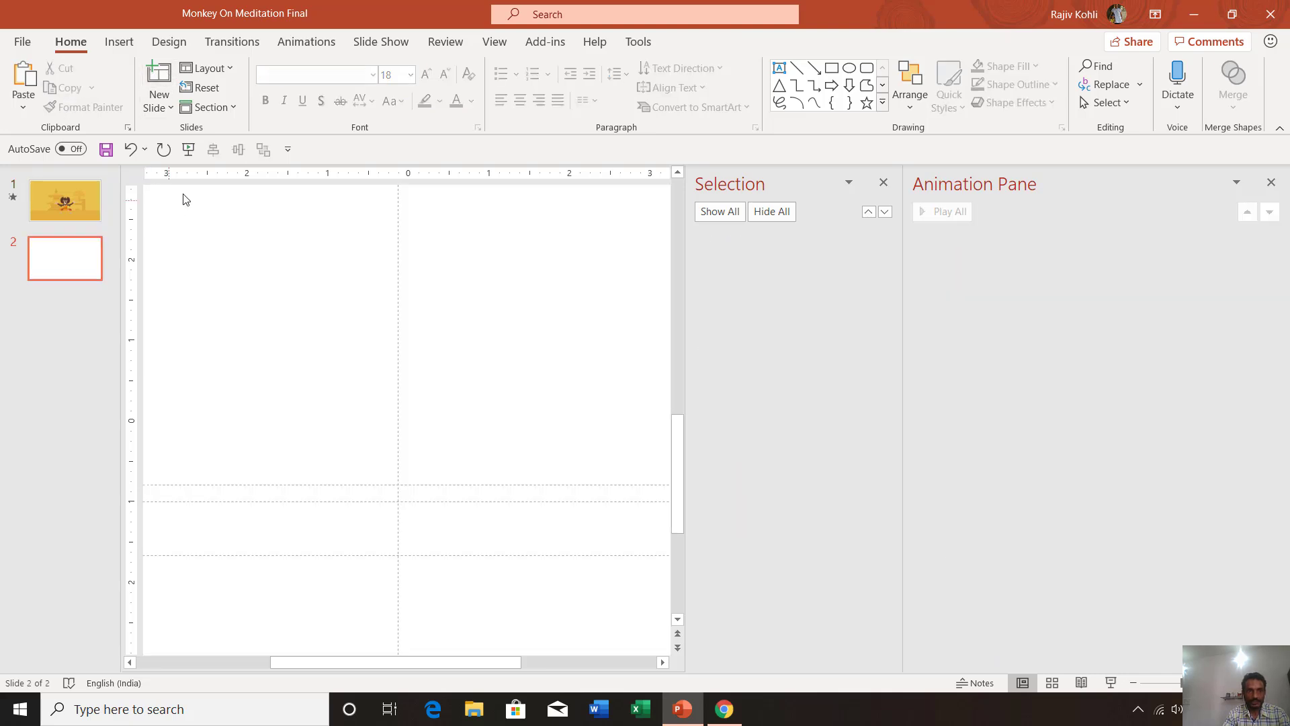
left_click(205, 67)
left_click(213, 312)
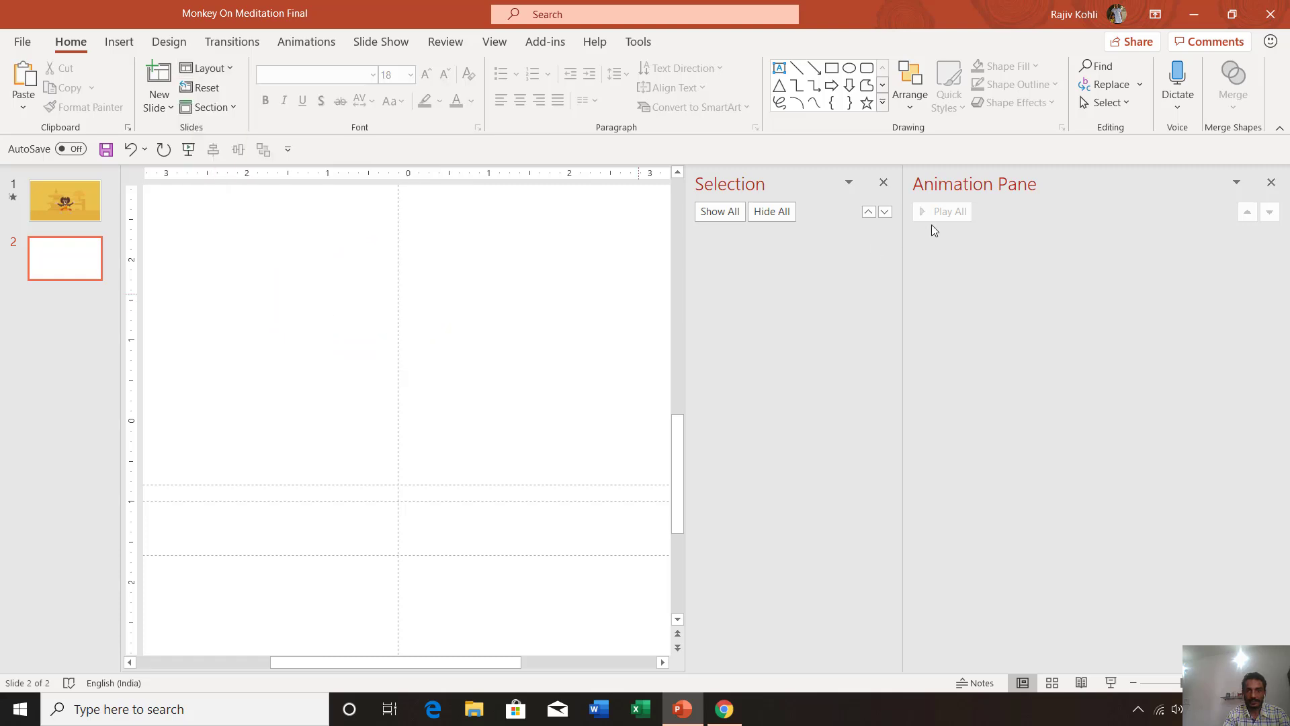
Close the Animation Pane and the Selection pane, and compare the monkey slide with the blank second slide
left_click(1271, 182)
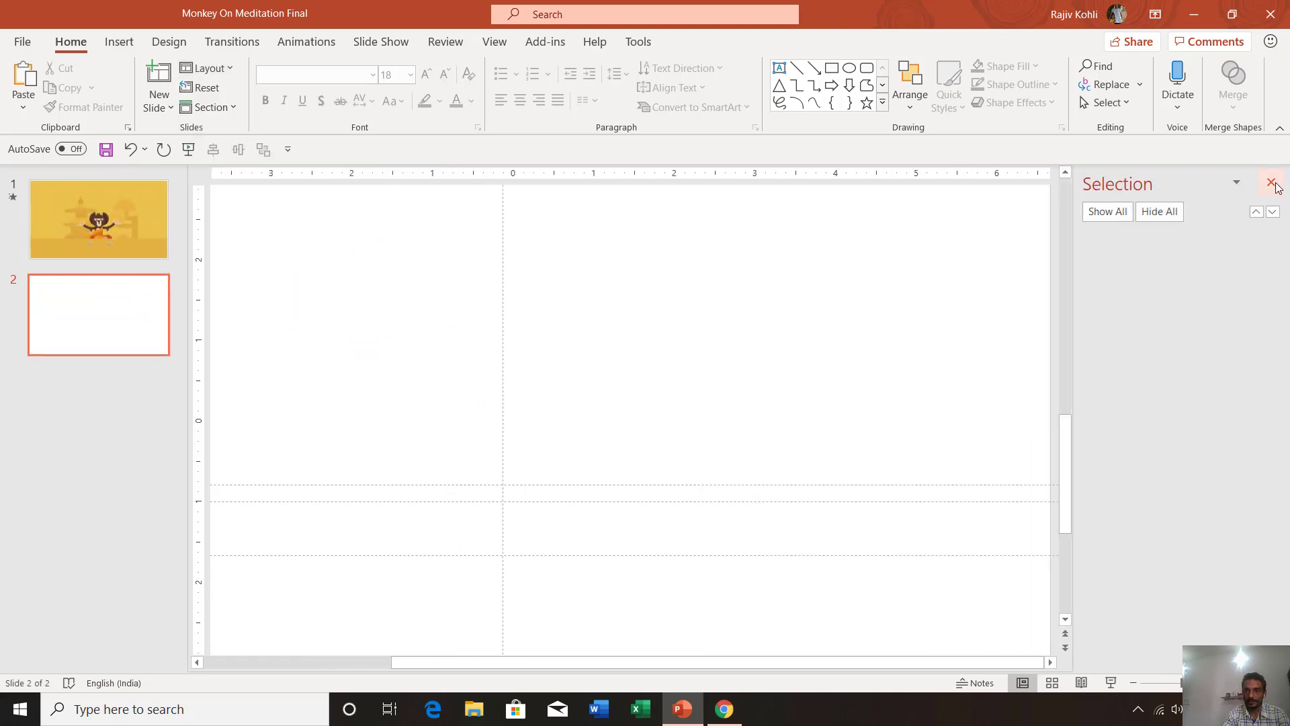
left_click(1273, 181)
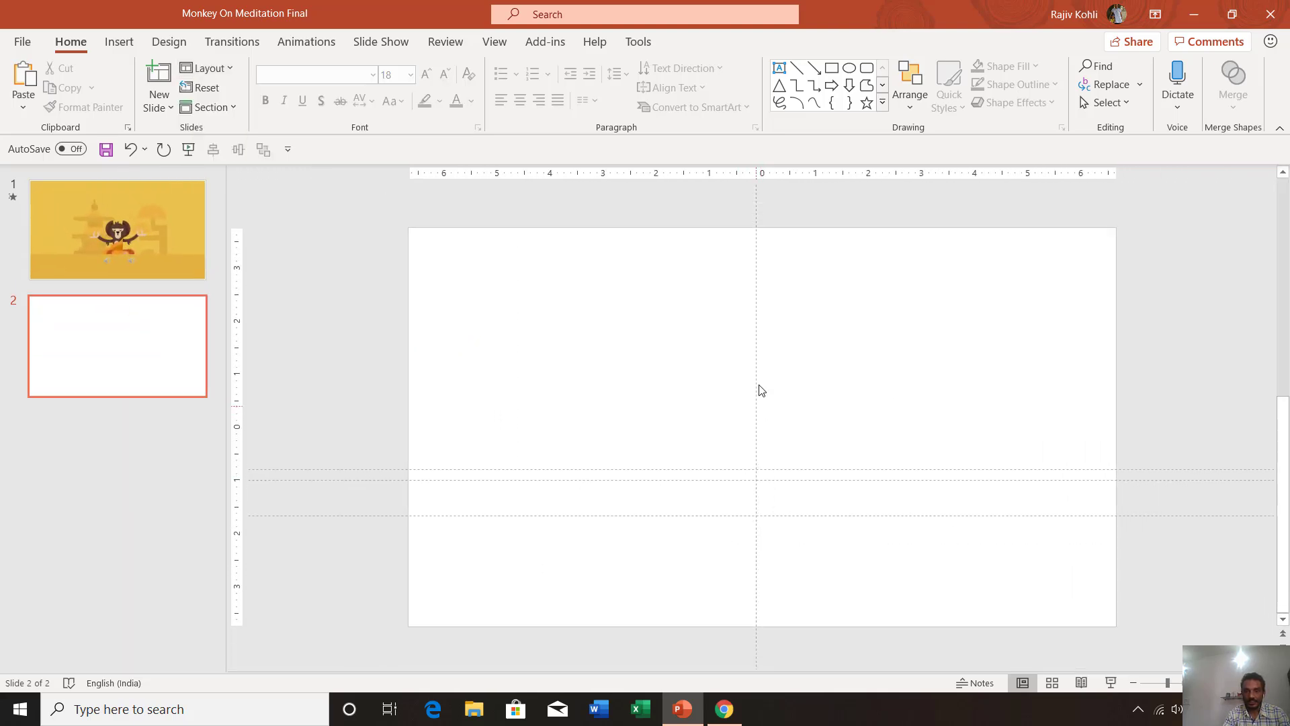
left_click(72, 220)
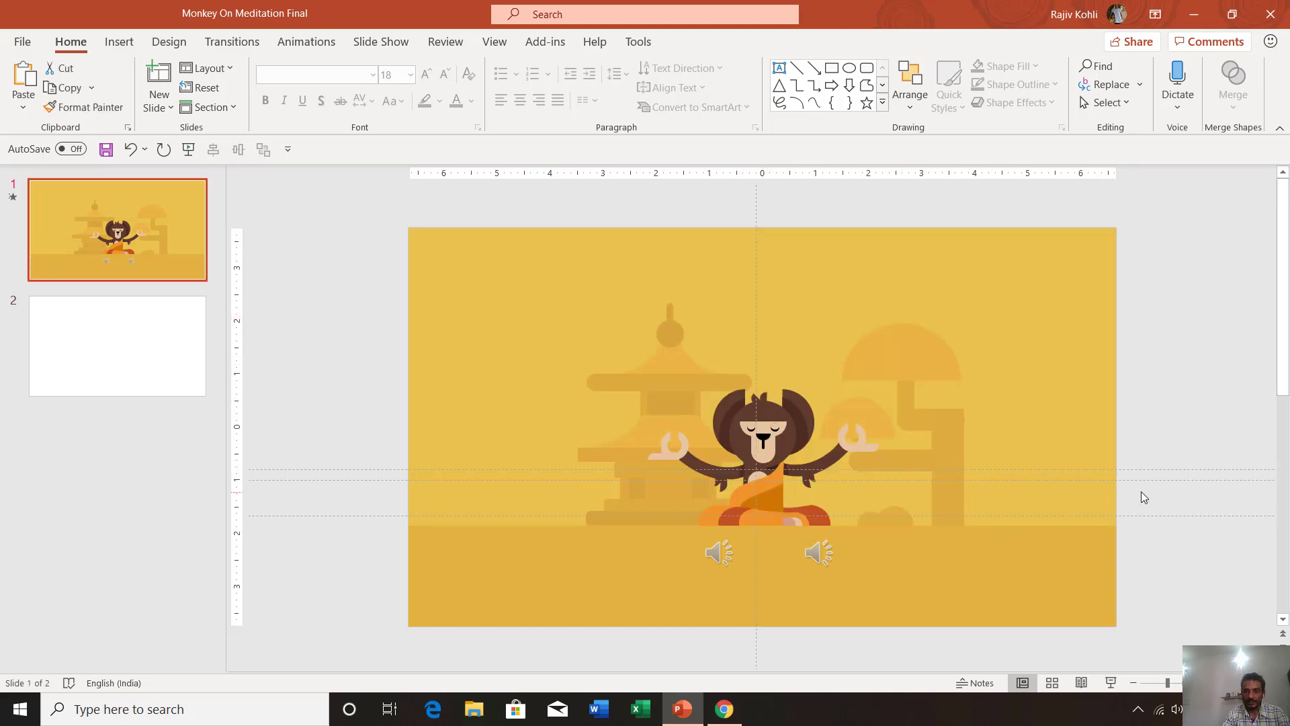
left_click(118, 315)
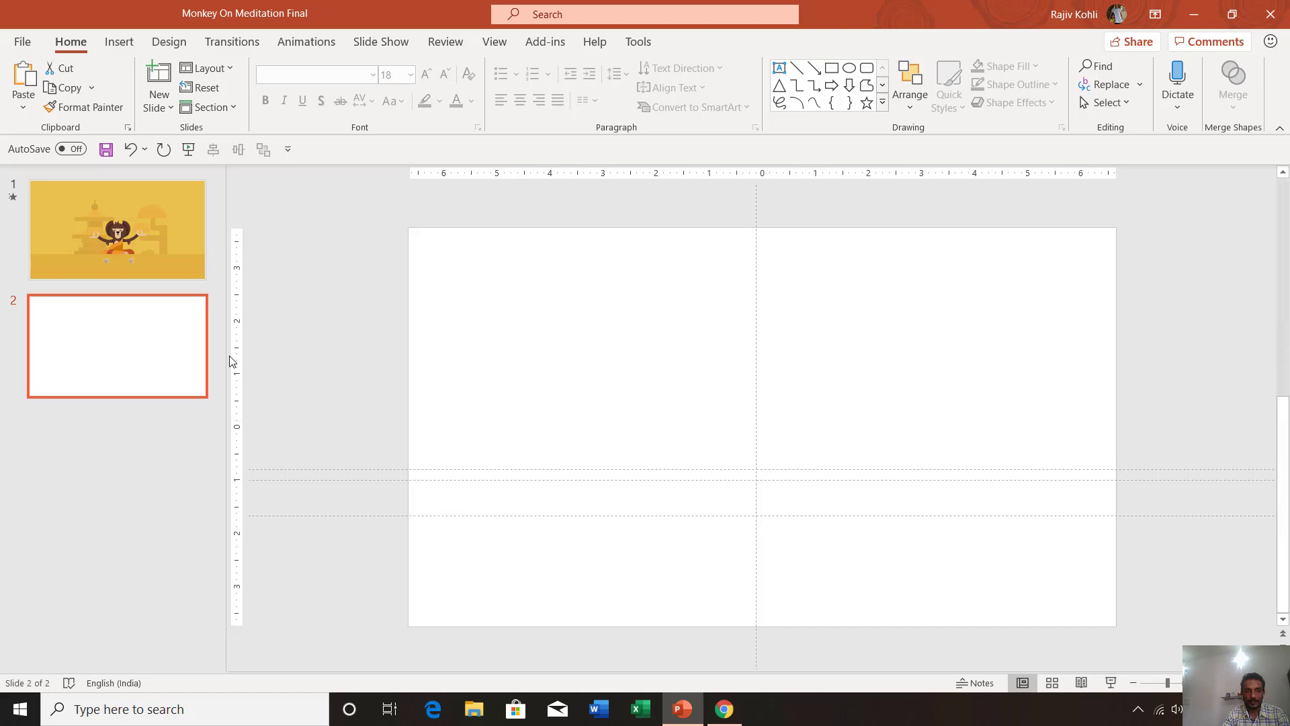
Check the guides display setting and paste the copied left leg onto the blank second slide
left_click(497, 46)
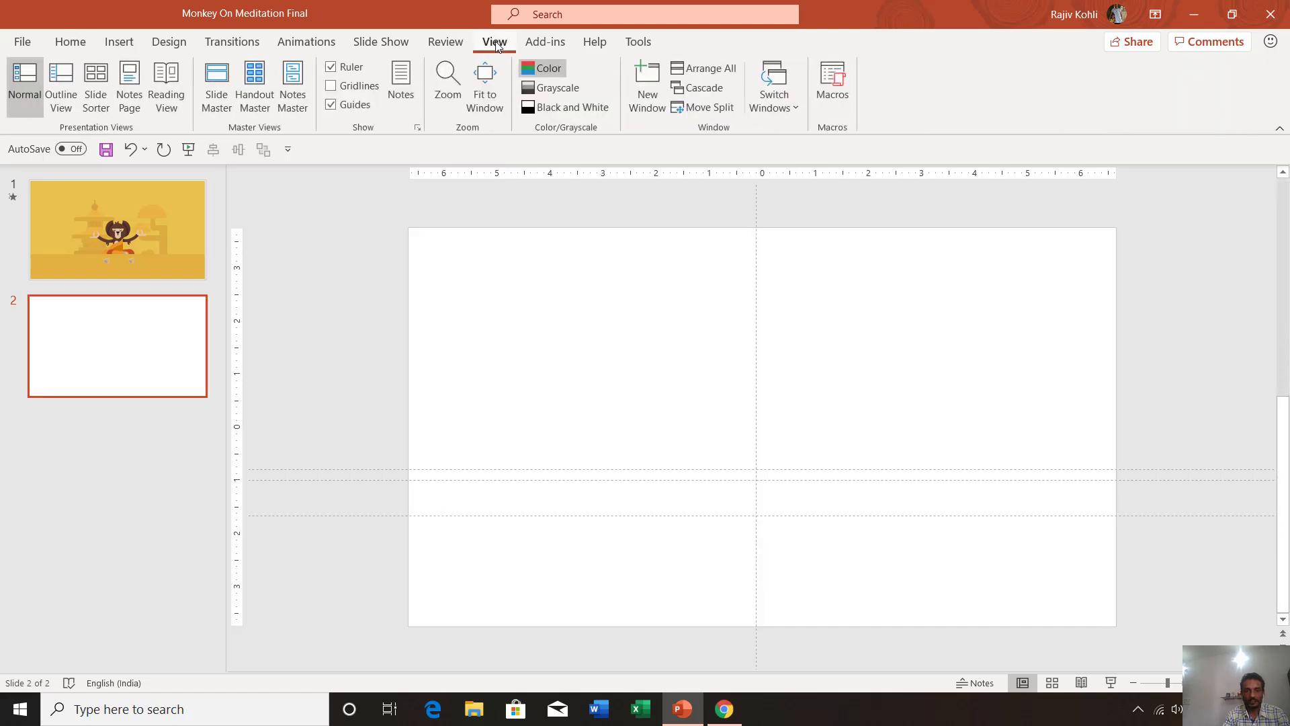
left_click(331, 105)
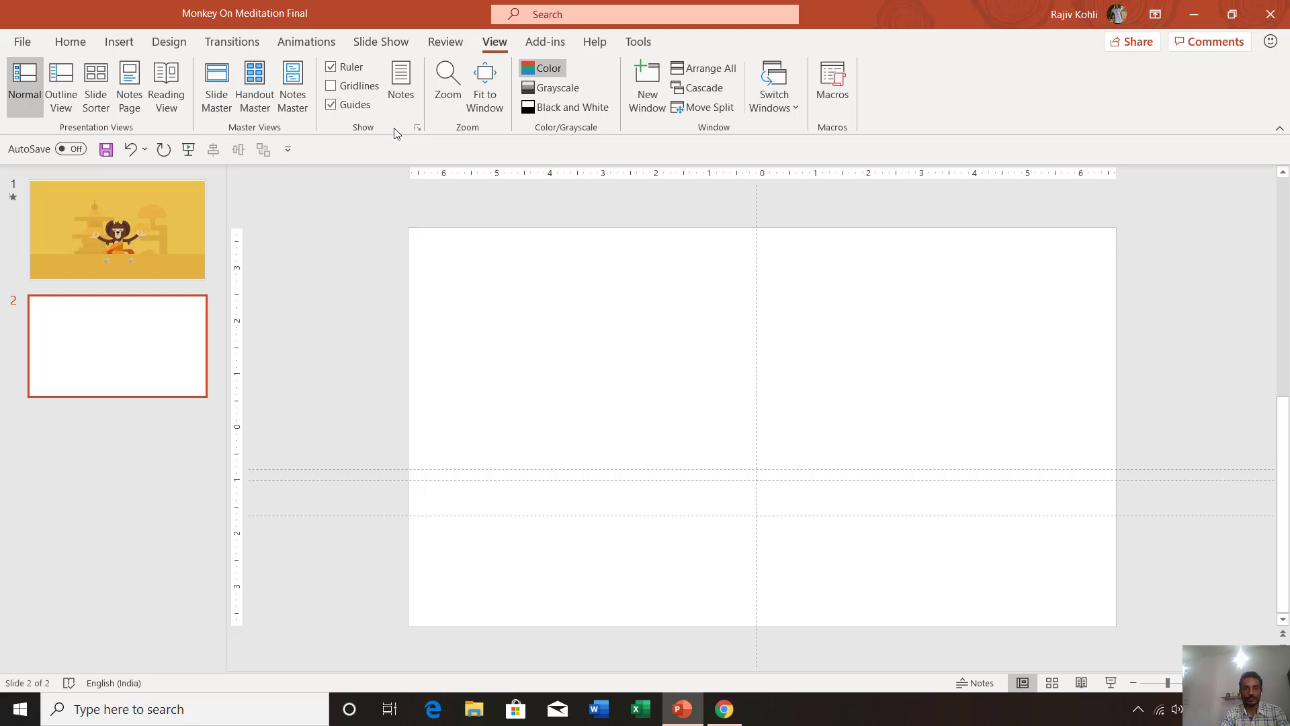
left_click(71, 41)
left_click(24, 77)
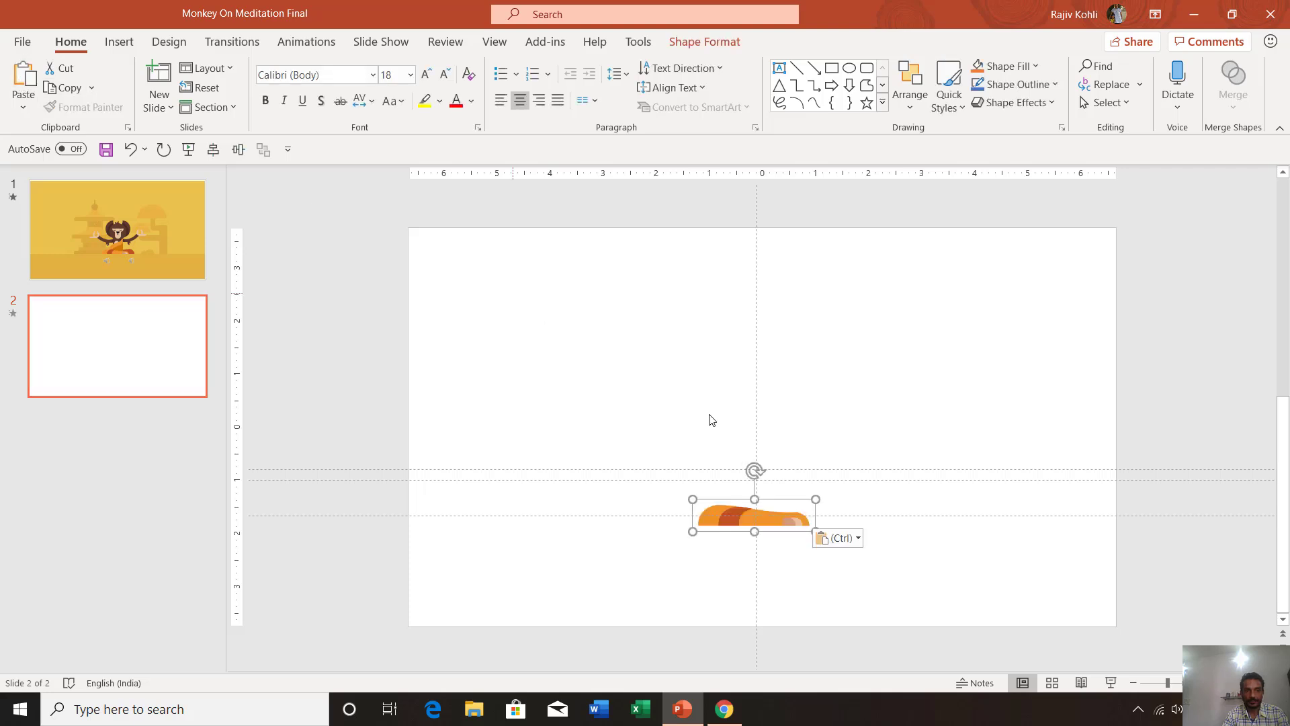
Show the Animation Pane and examine the start and end points of the pasted left leg's three motion paths
left_click(304, 42)
left_click(961, 69)
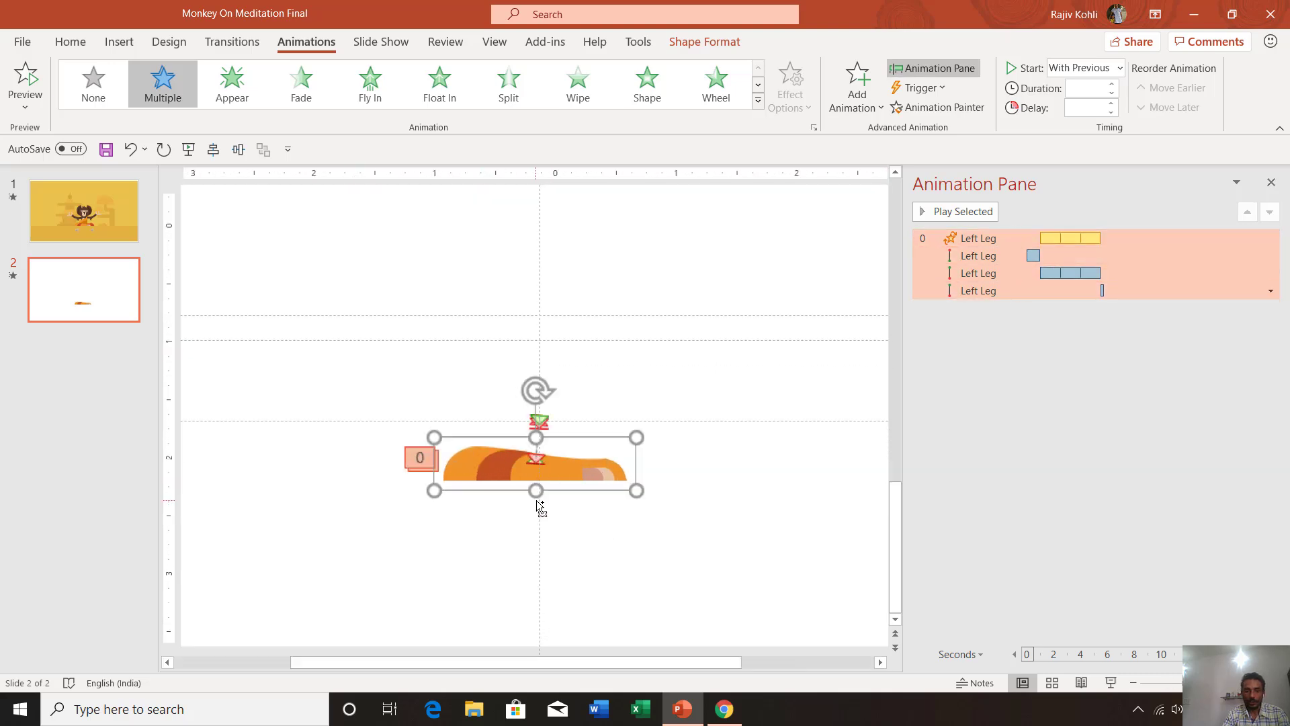
scroll(537, 504, "up", 3, "ctrl")
scroll(556, 484, "up", 3, "ctrl")
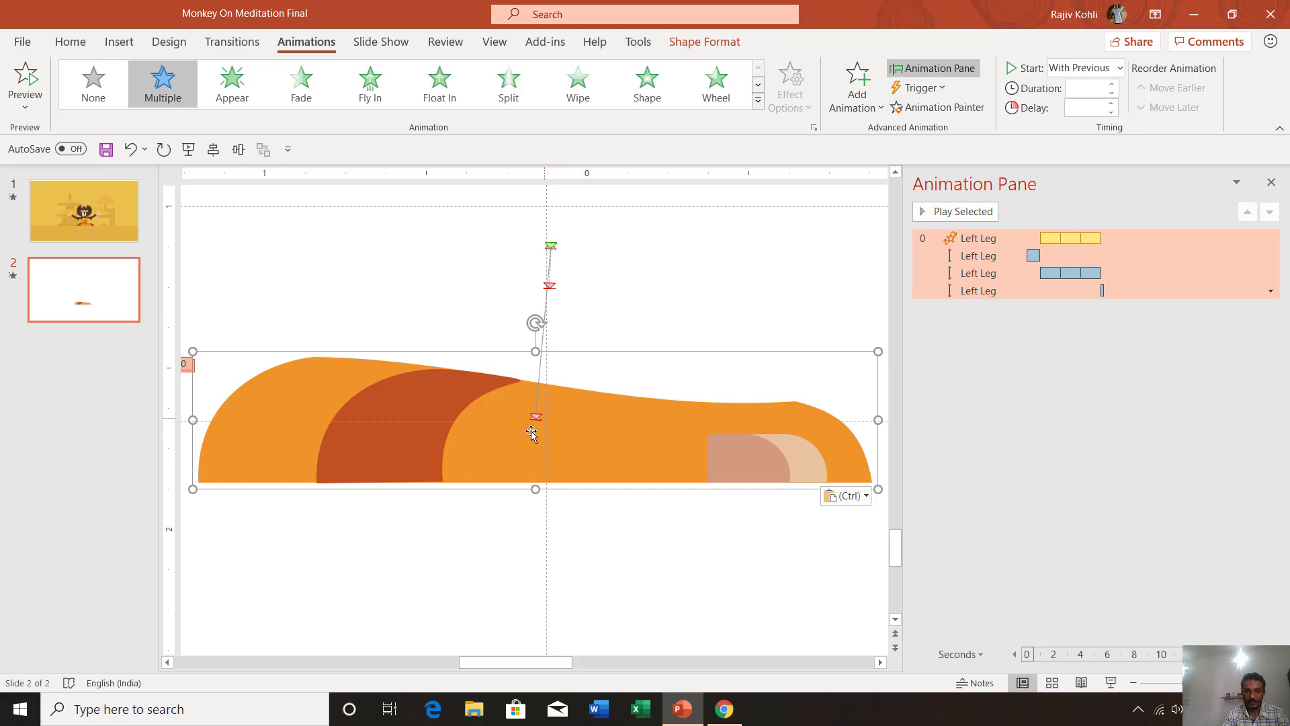
left_click(971, 255)
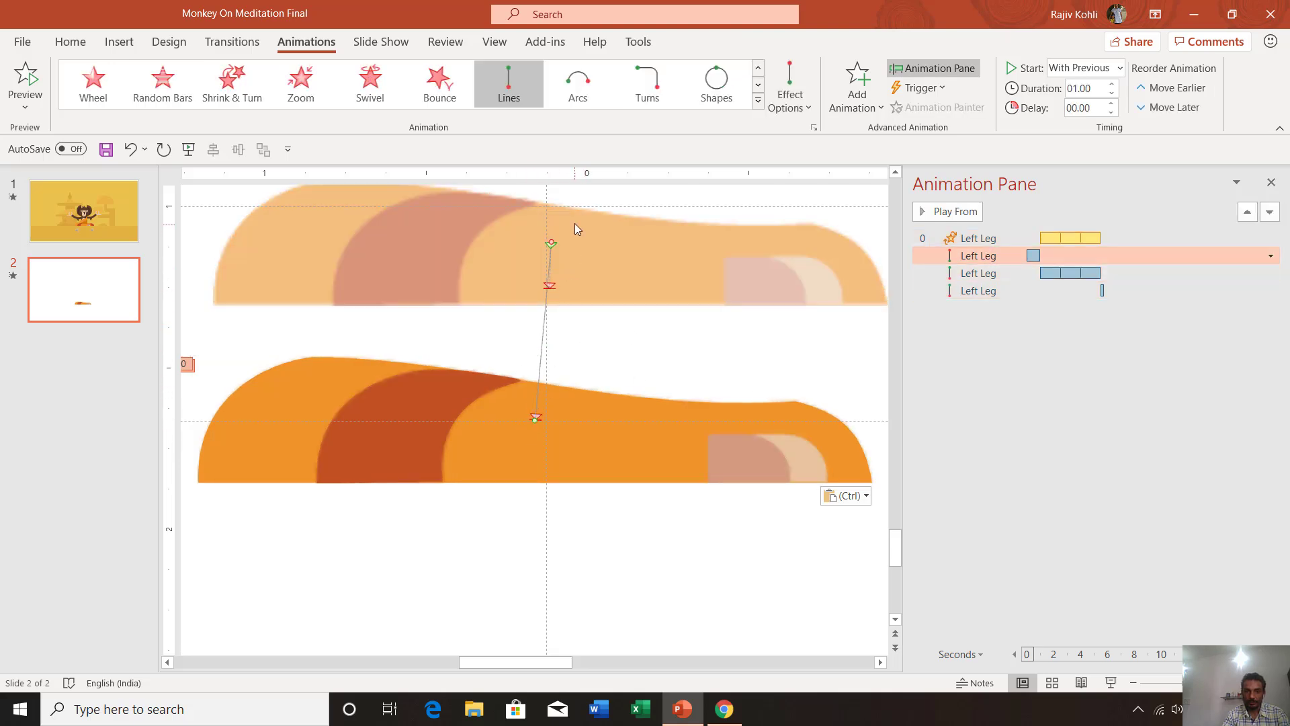
left_click(988, 273)
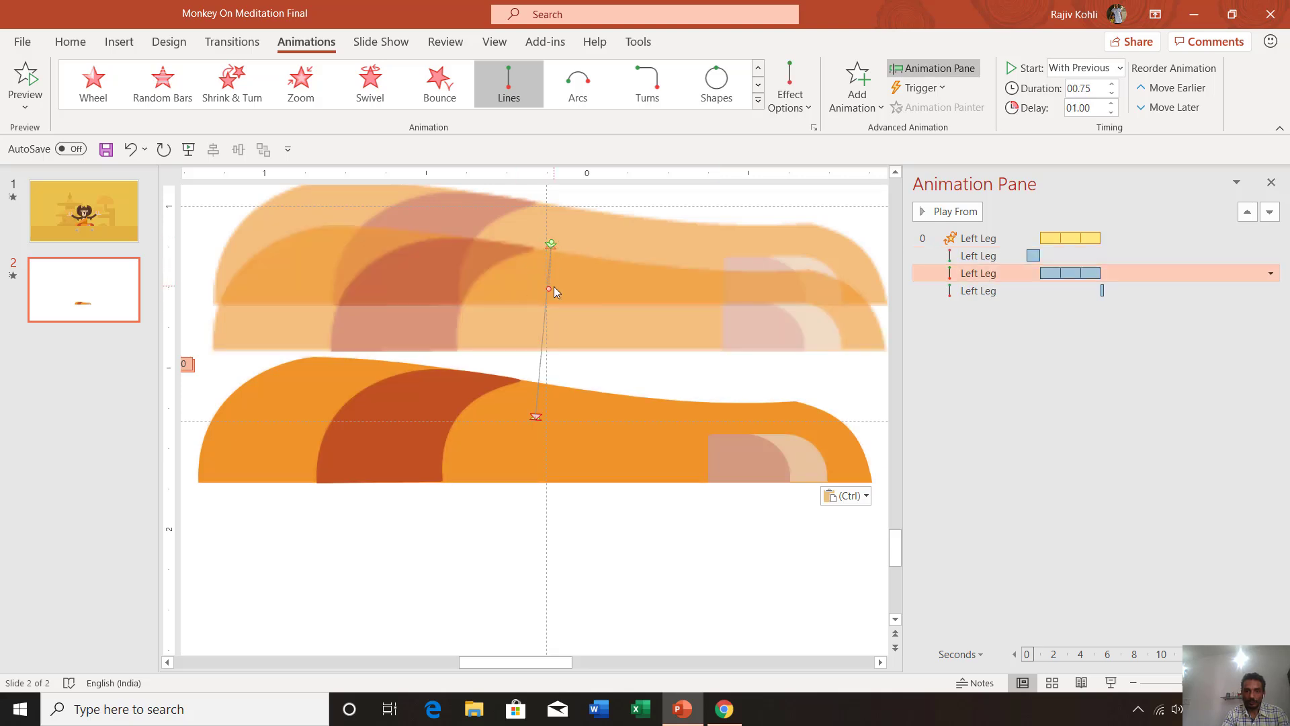
left_click(1021, 291)
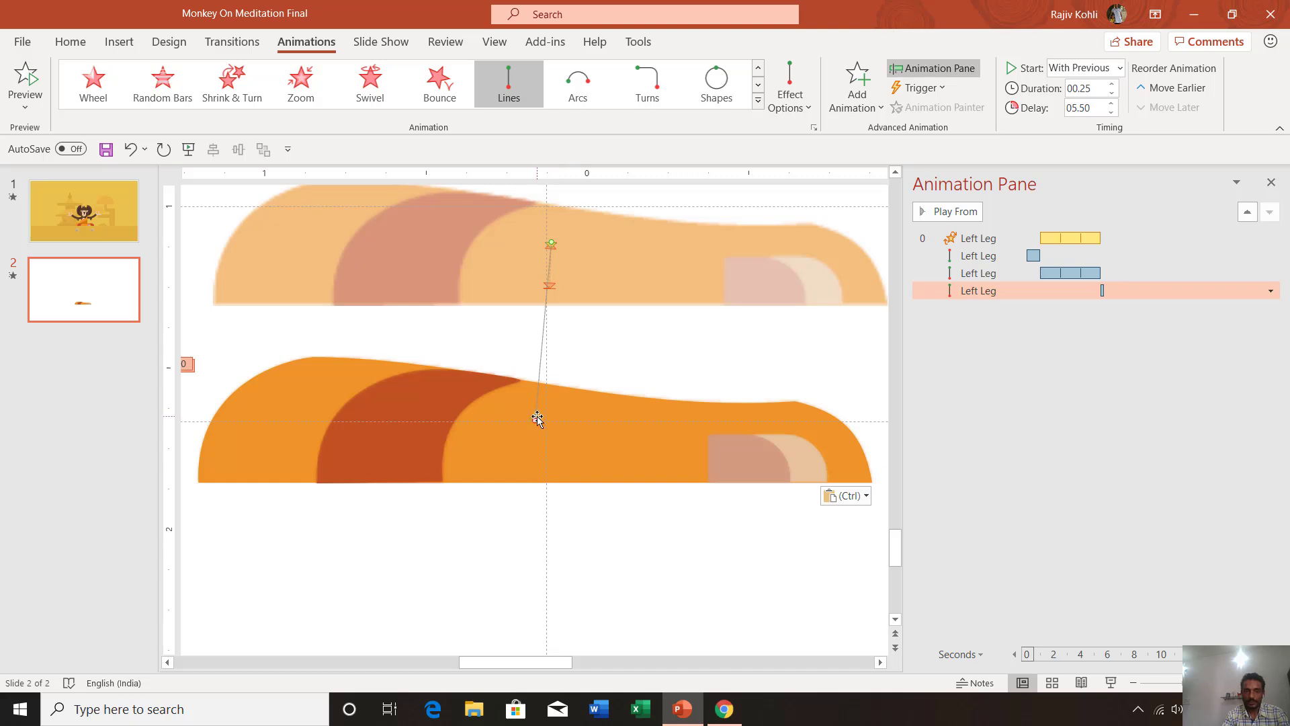
Delete the Spin and all three motion path animations from the left leg on slide 2
left_click(978, 239)
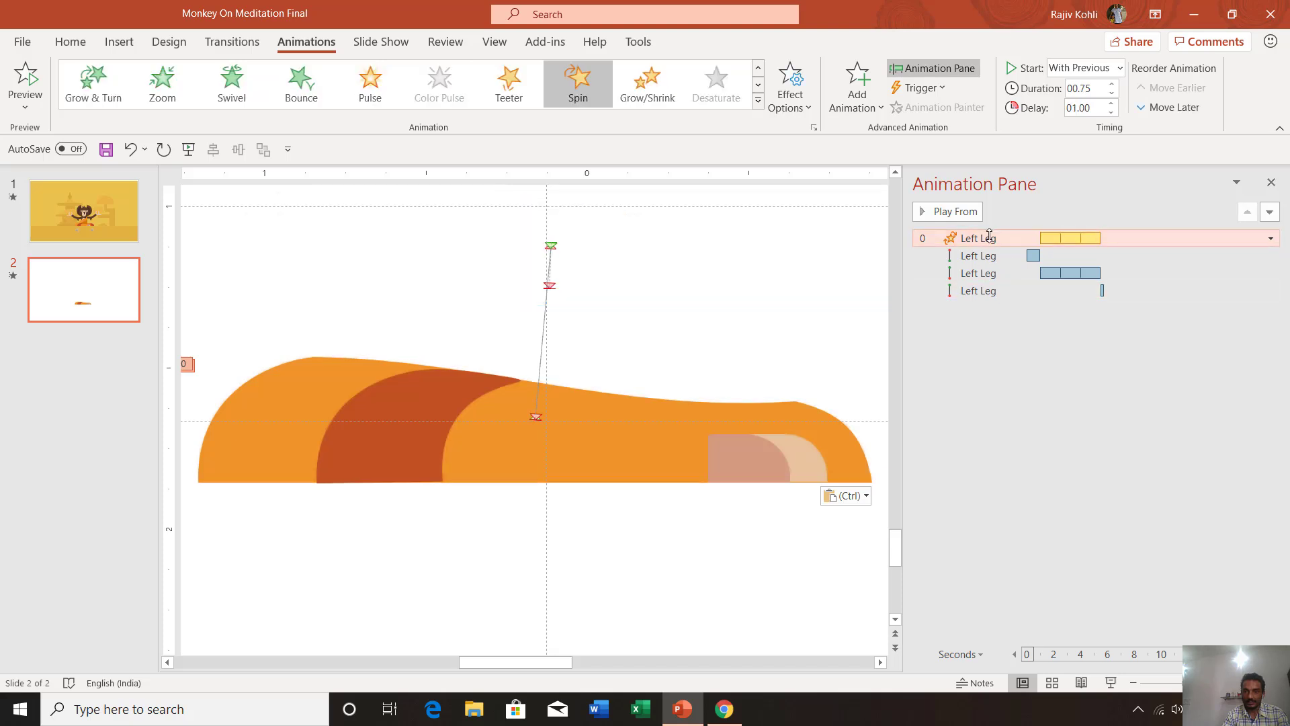
left_click(983, 292, "shift")
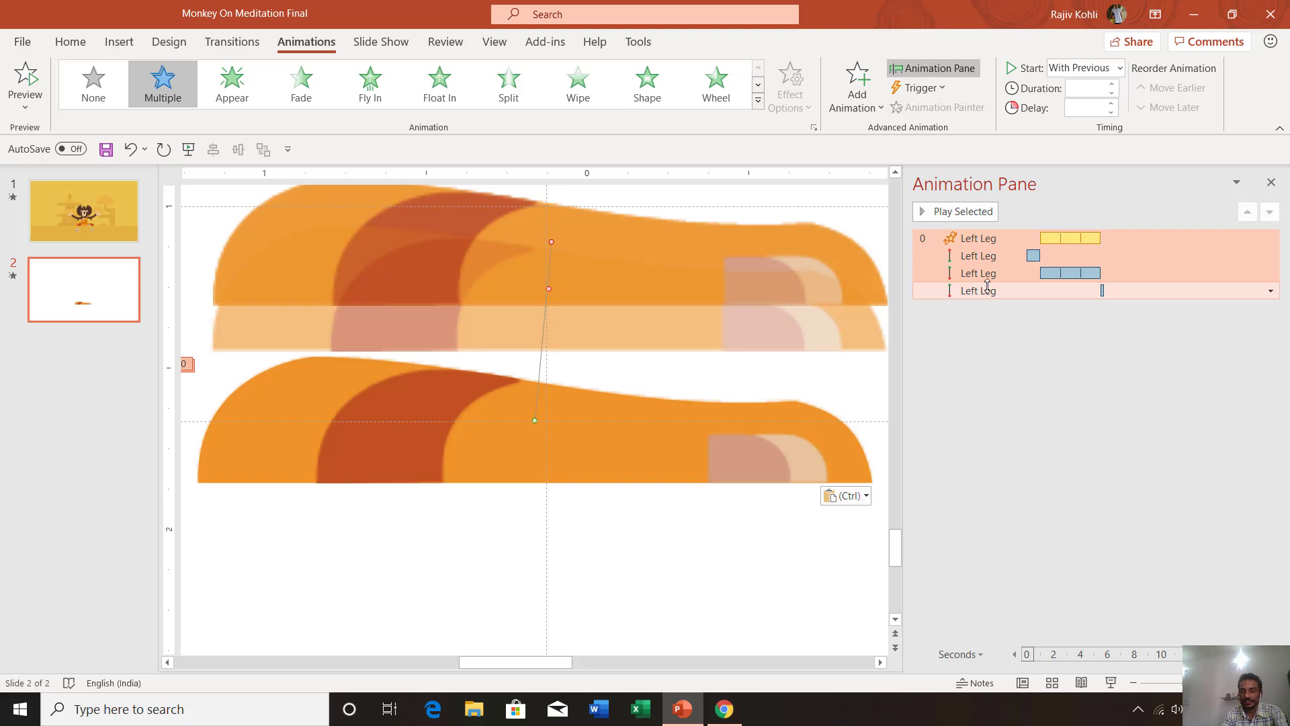
key("Delete")
left_click(640, 43)
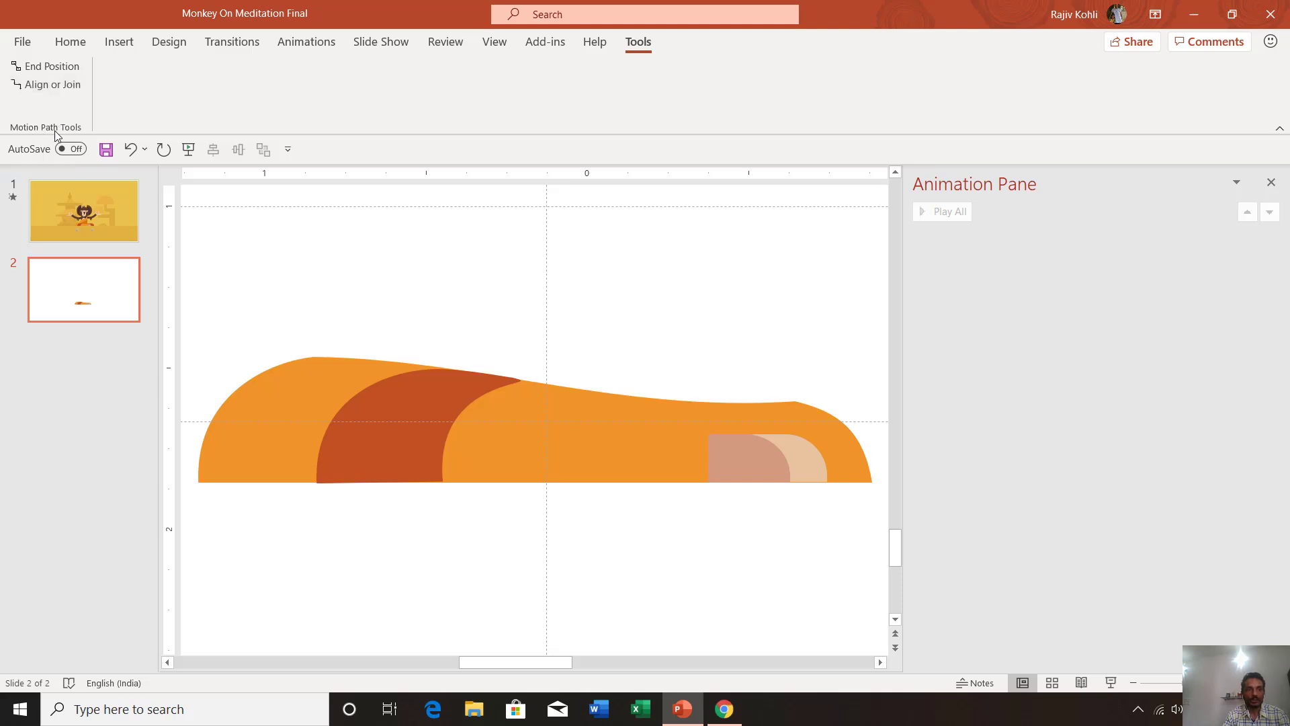
Add an Up motion path animation to the left leg on slide 2
left_click(307, 41)
scroll(518, 204, "down", 4)
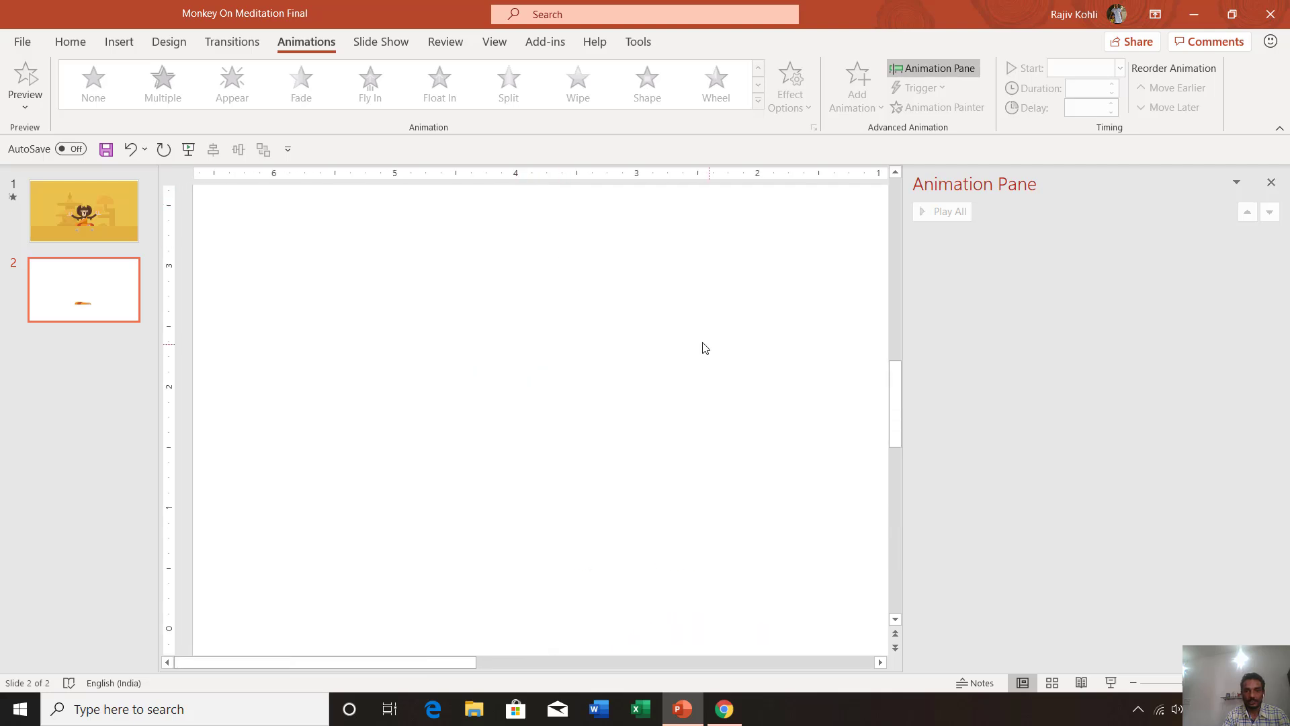
scroll(632, 378, "down", 2)
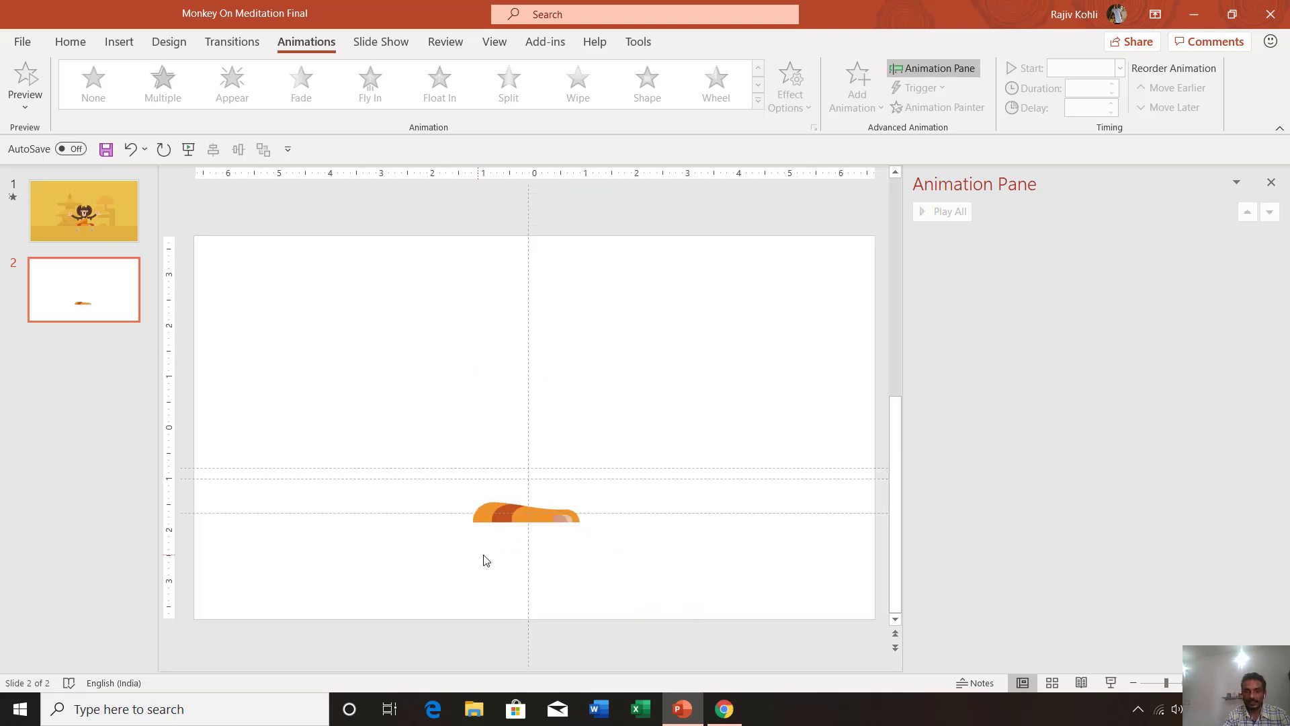
left_click(531, 518)
left_click(870, 92)
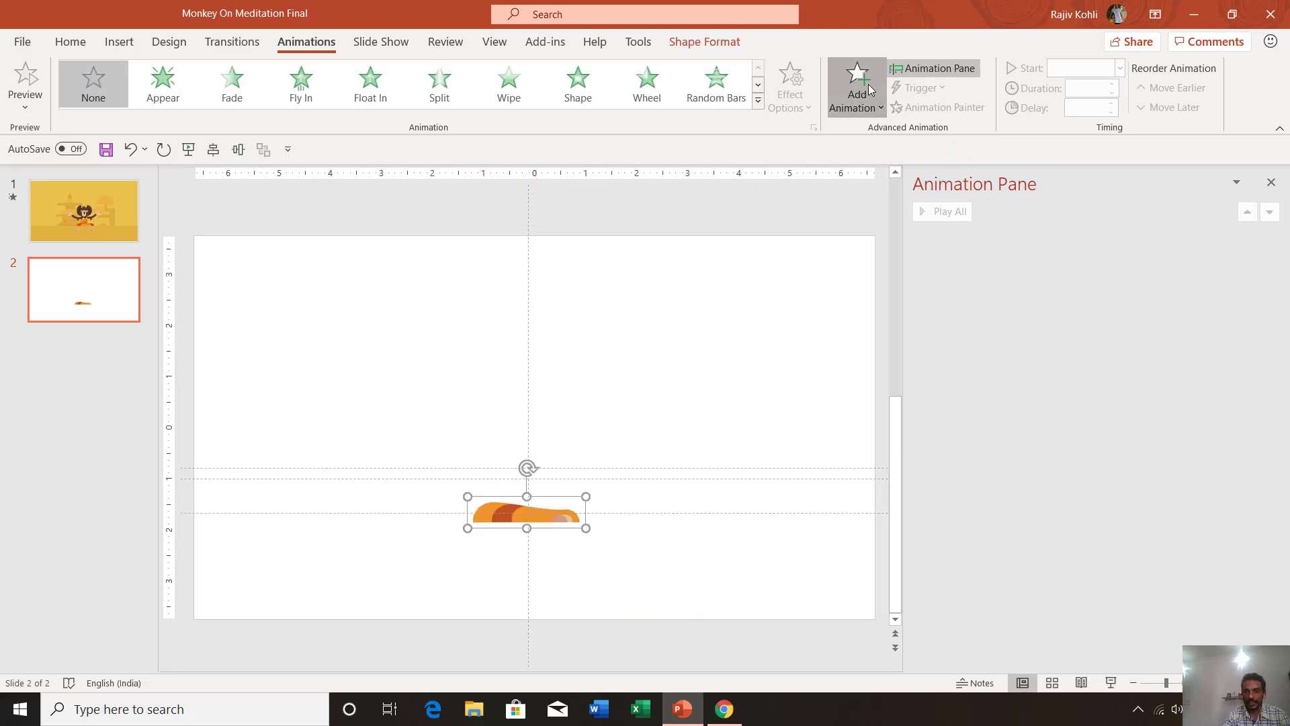
left_click(919, 646)
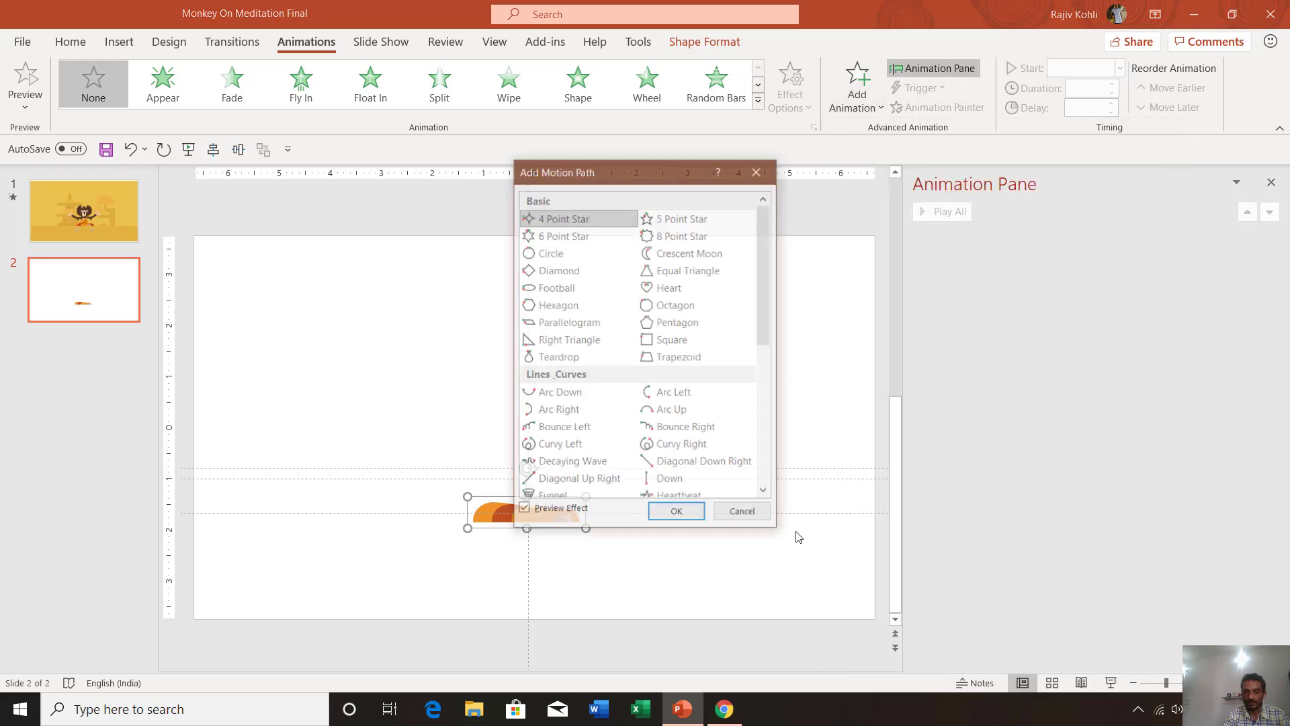
scroll(685, 383, "down", 1)
scroll(672, 397, "down", 2)
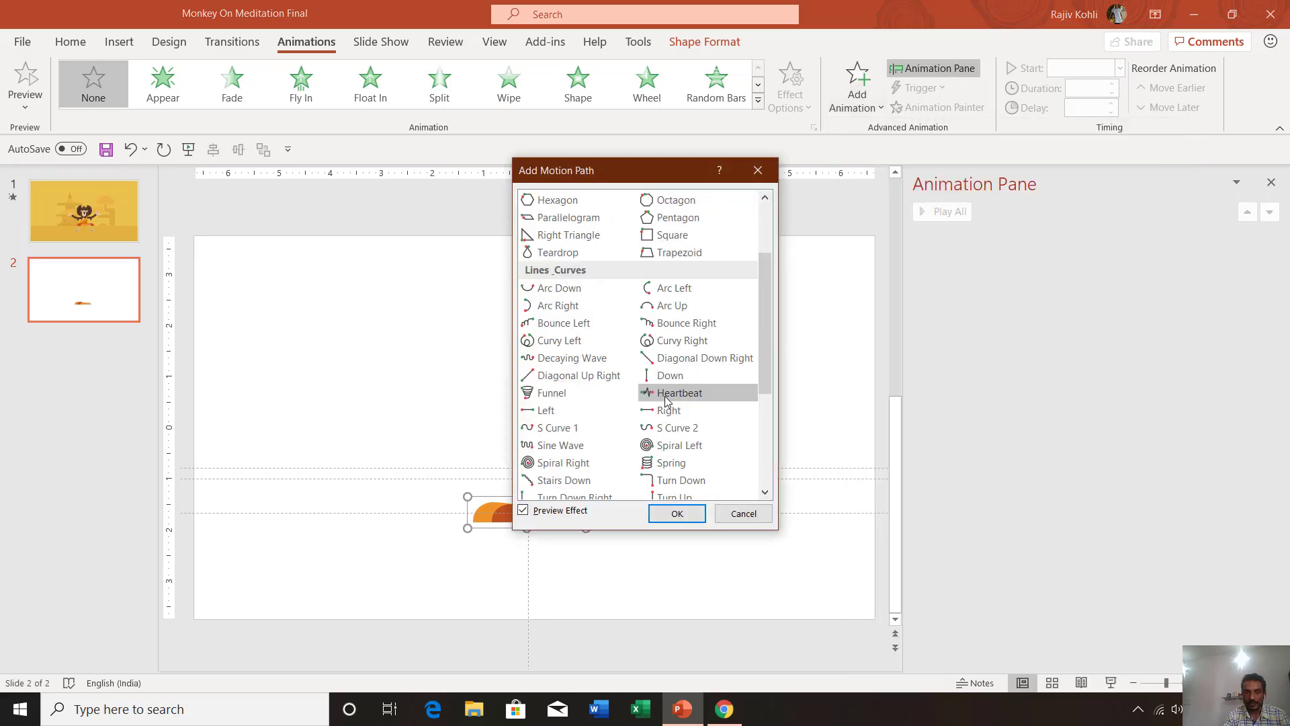
left_click(663, 462)
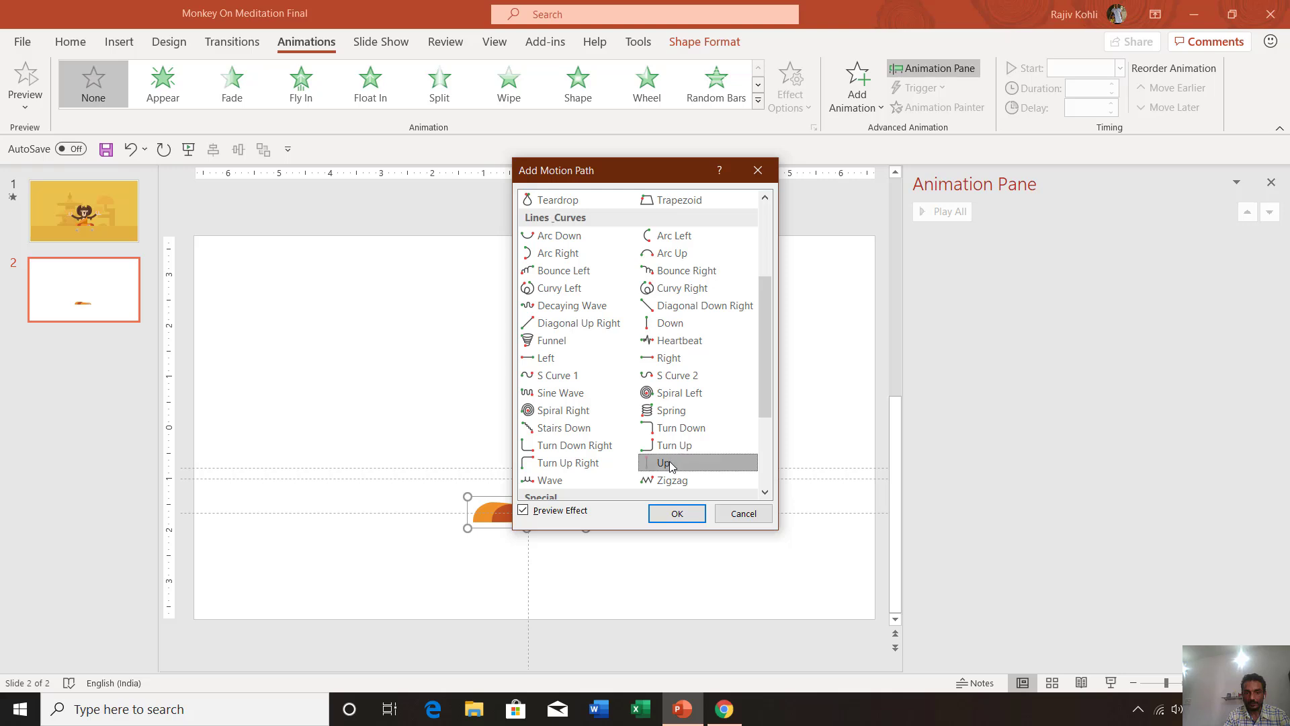
left_click(672, 513)
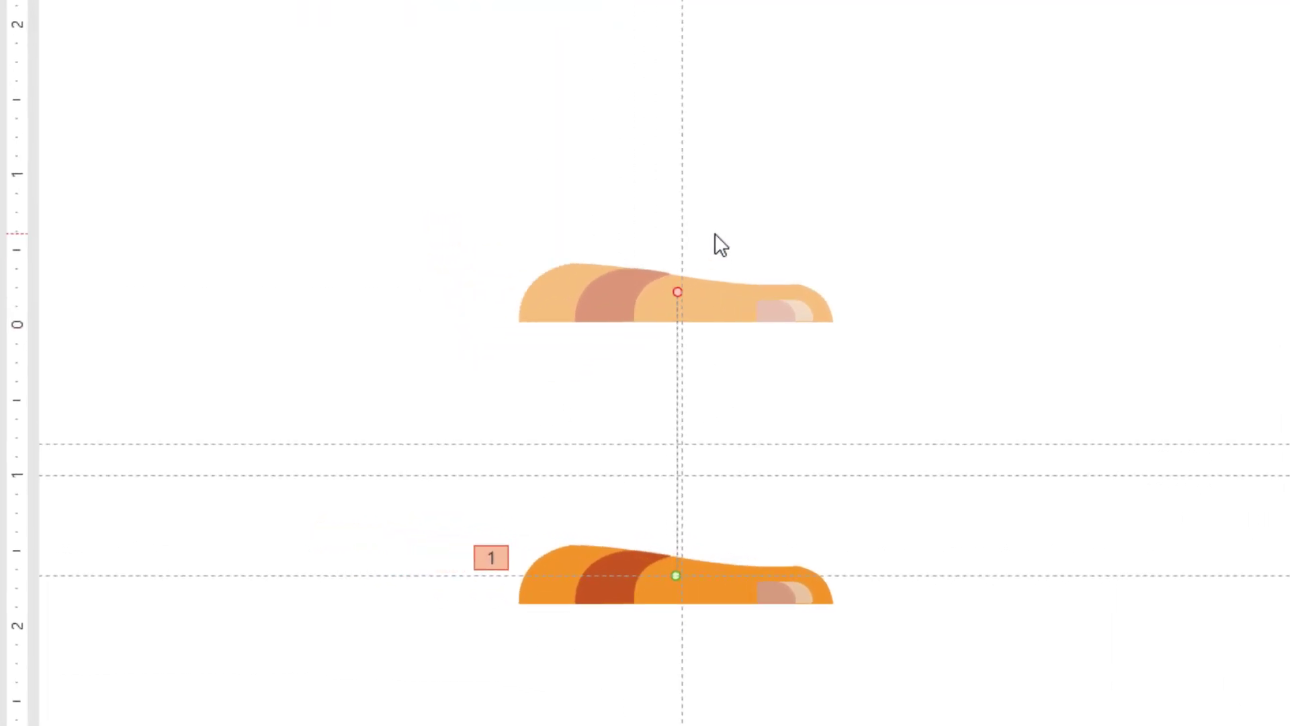
Align the vertical guide with the left leg's motion path and shorten the path so the leg's end position rests on the uppermost horizontal guide
scroll(715, 235, "up", 2)
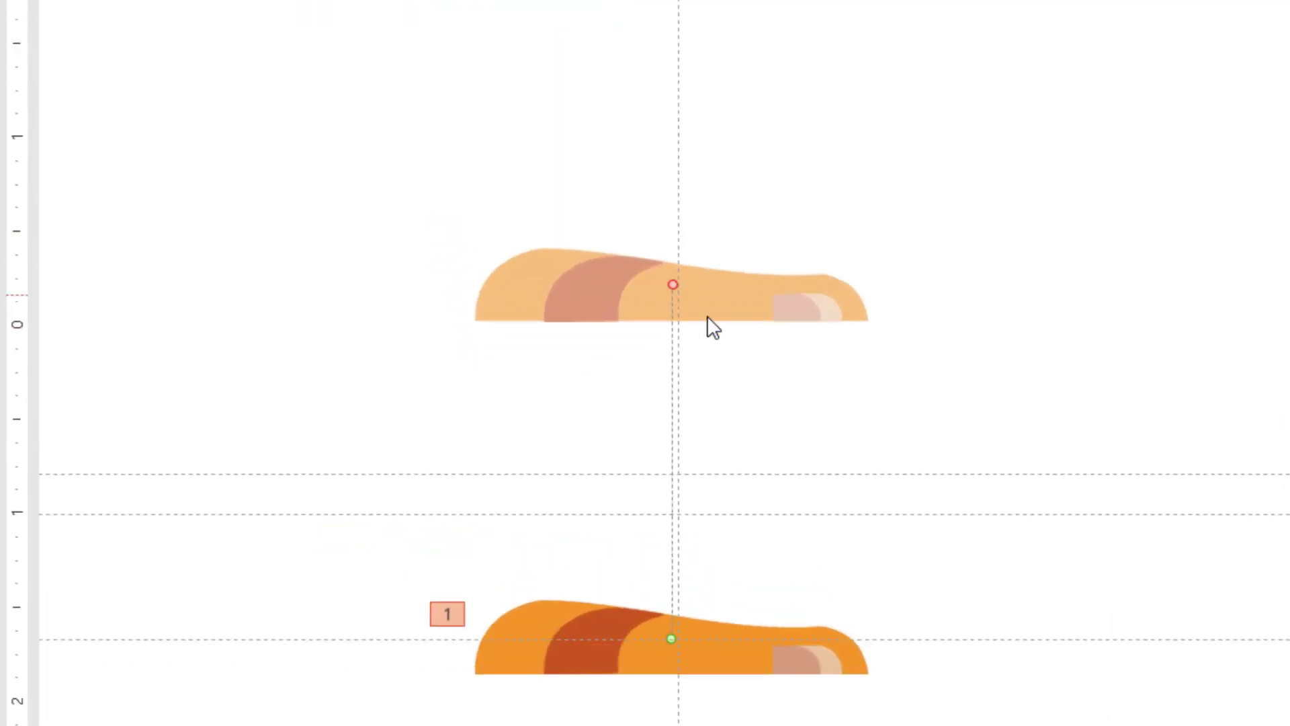
left_click_drag(677, 116, 671, 120)
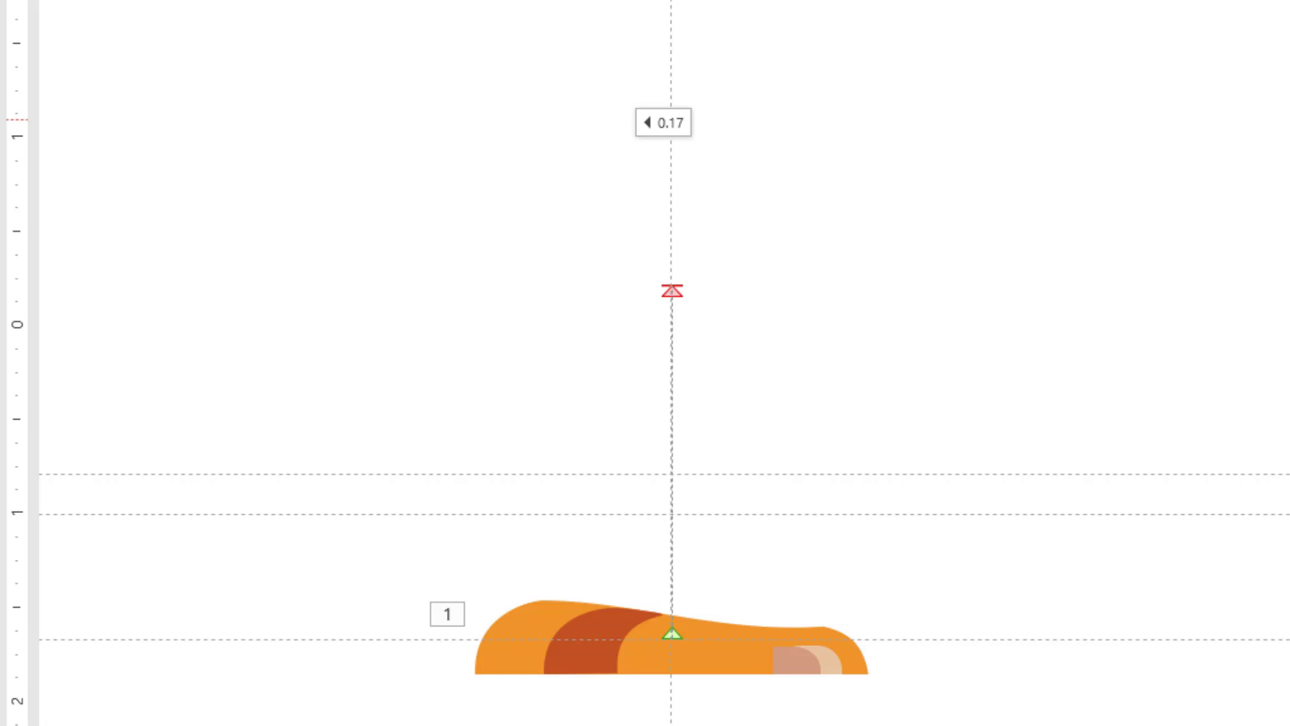
left_click(674, 288)
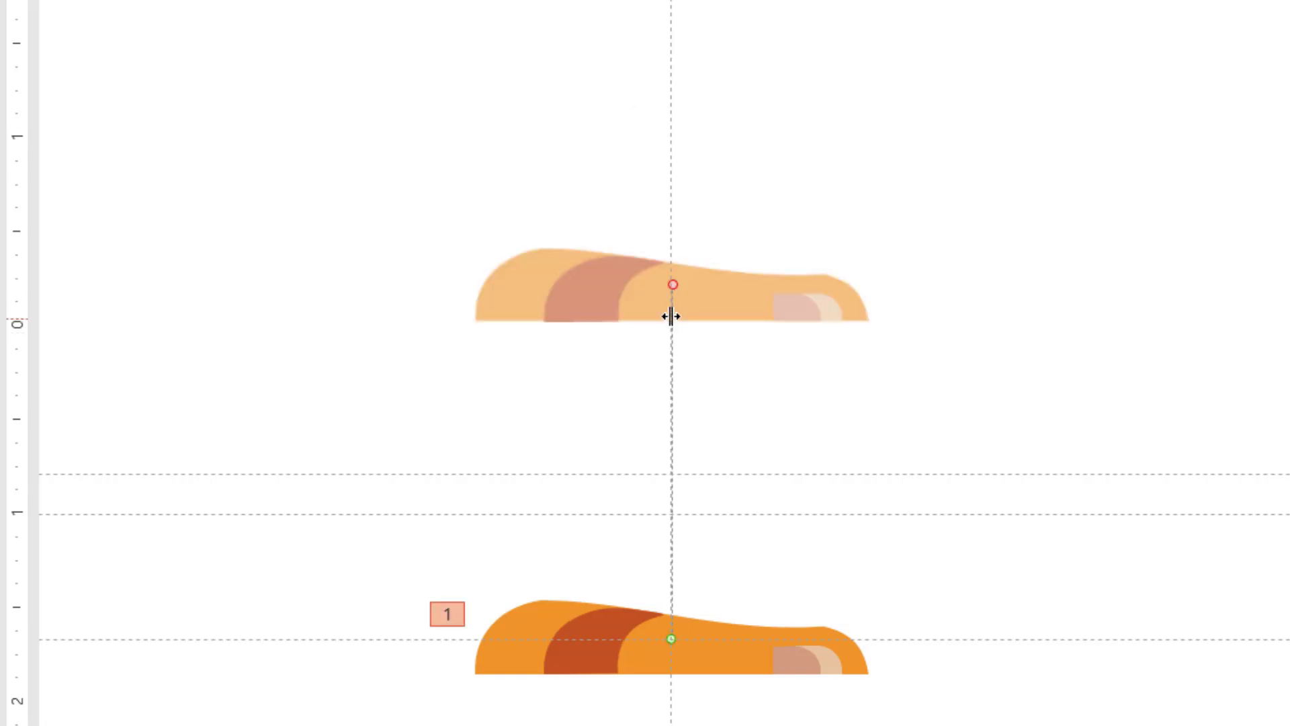
left_click_drag(673, 285, 670, 438)
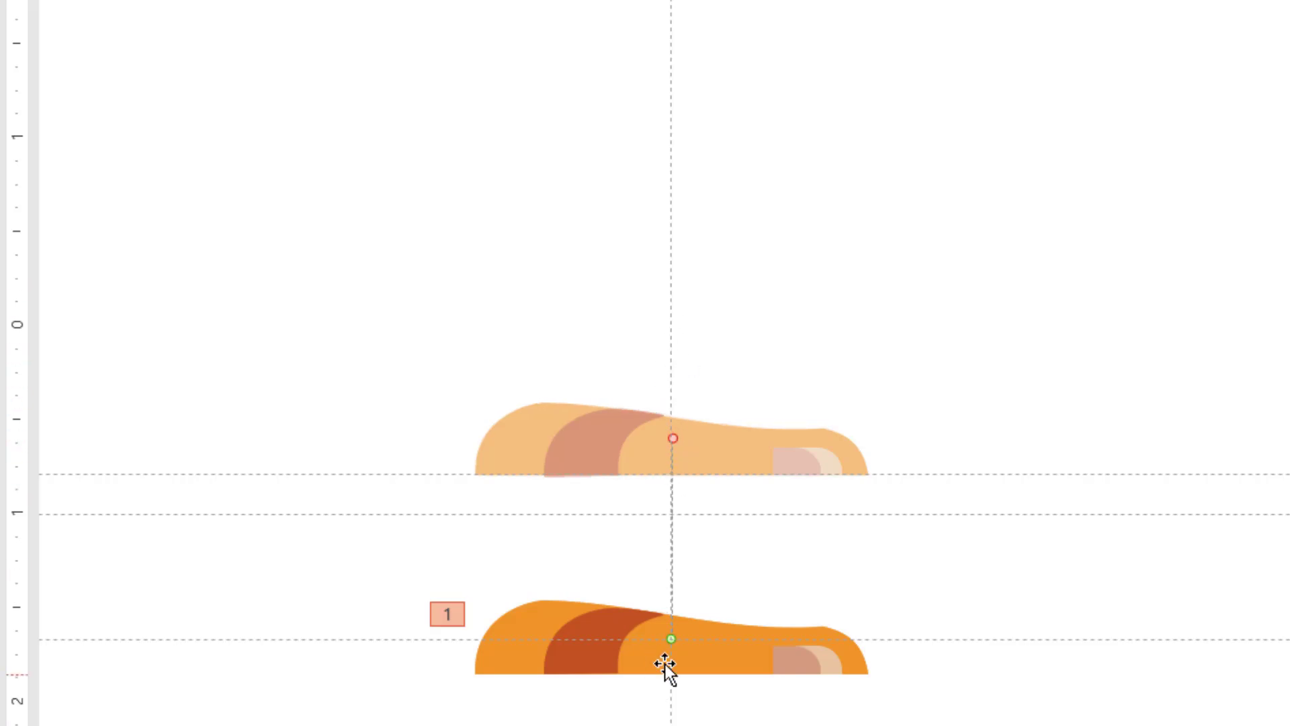
left_click(707, 636)
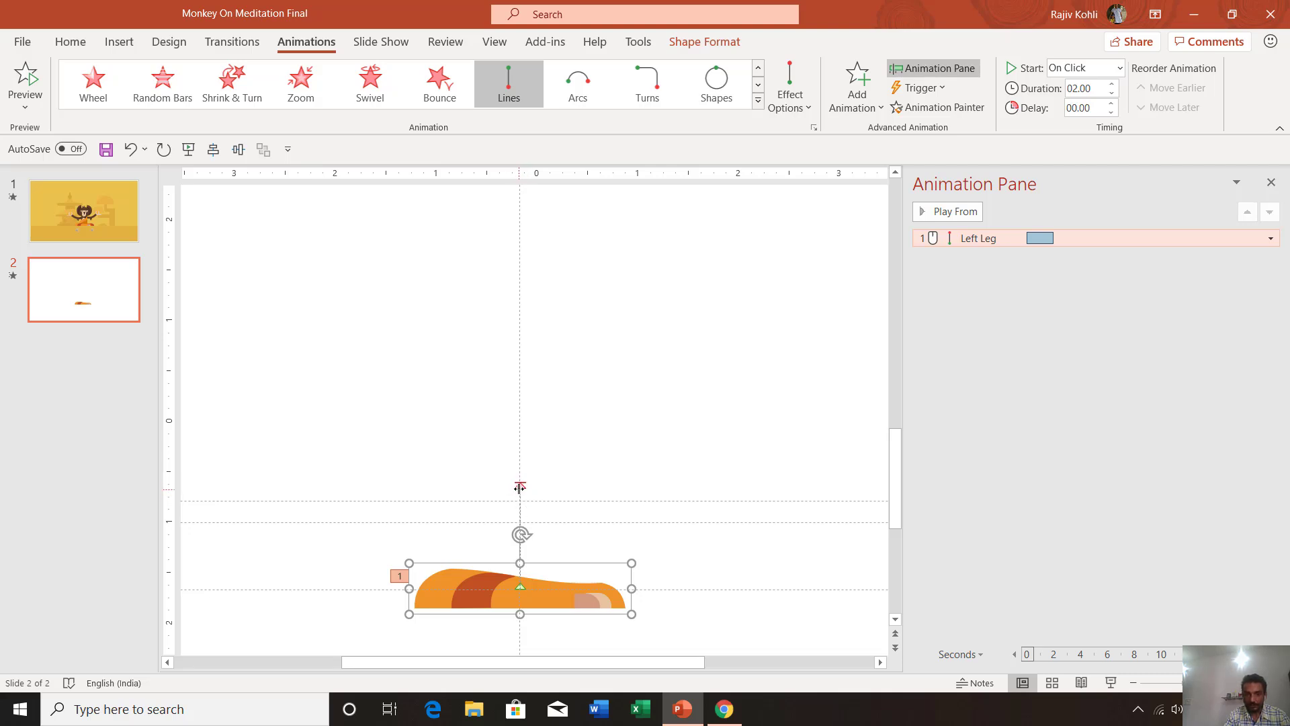
Add a Down motion path as a second animation to the left leg on slide 2
left_click(870, 101)
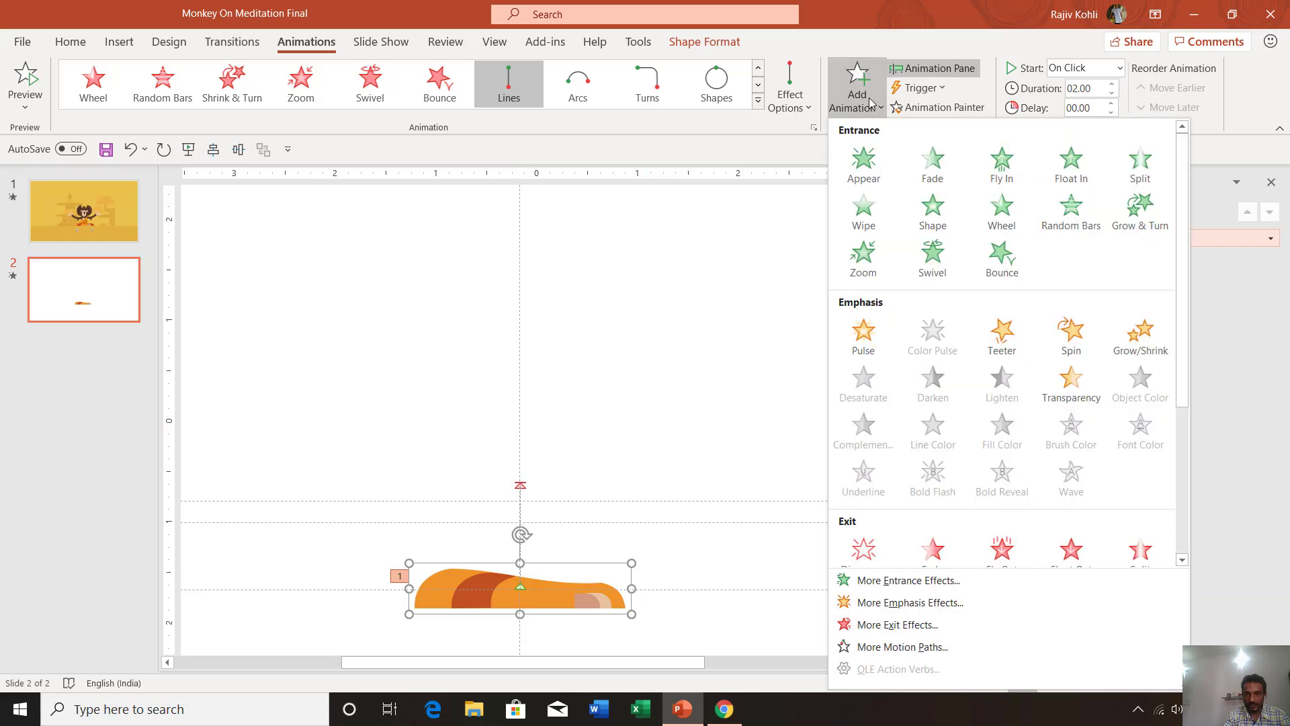
left_click(902, 647)
scroll(737, 450, "down", 5)
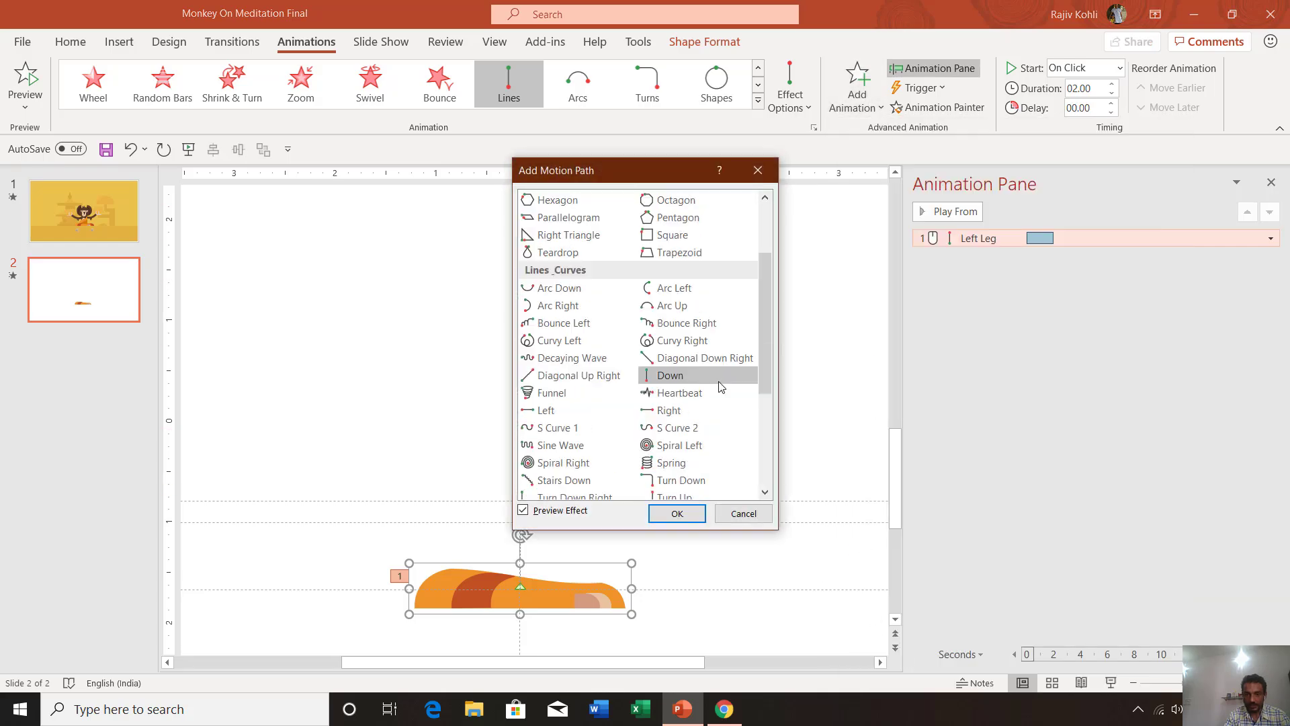
left_click(711, 396)
left_click(630, 433)
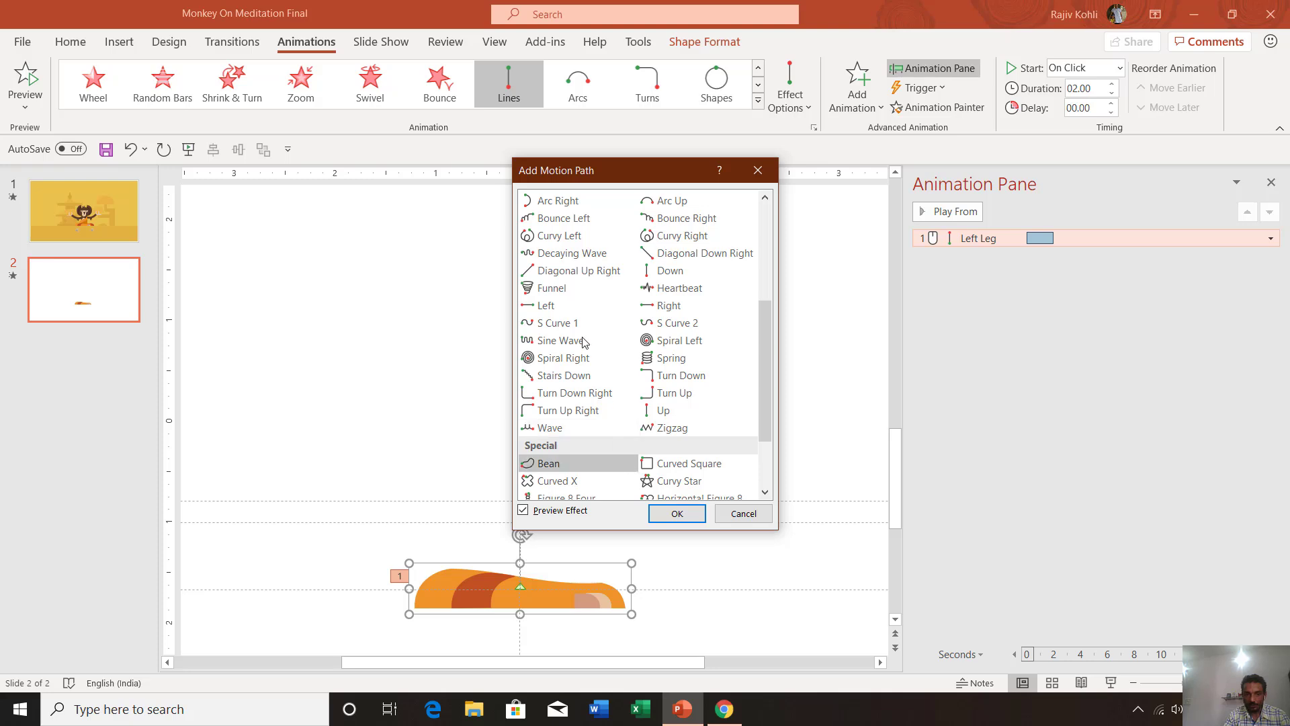
left_click(661, 275)
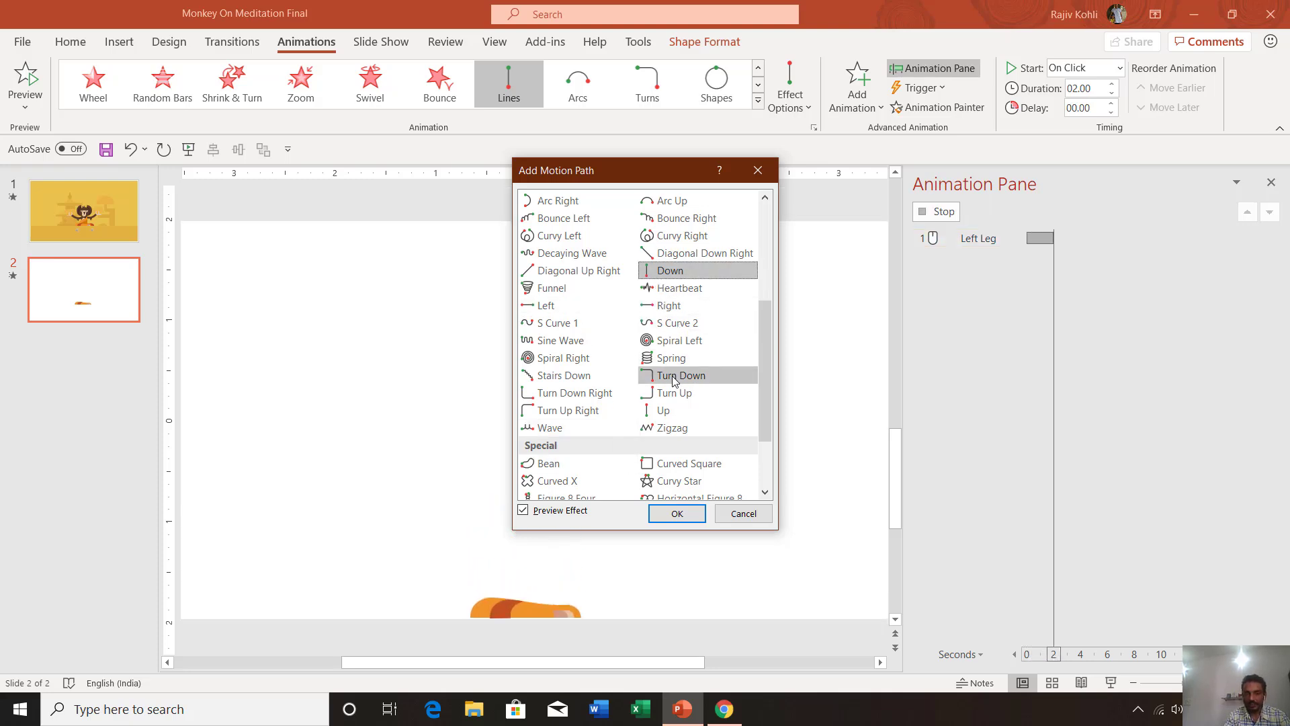
left_click(672, 514)
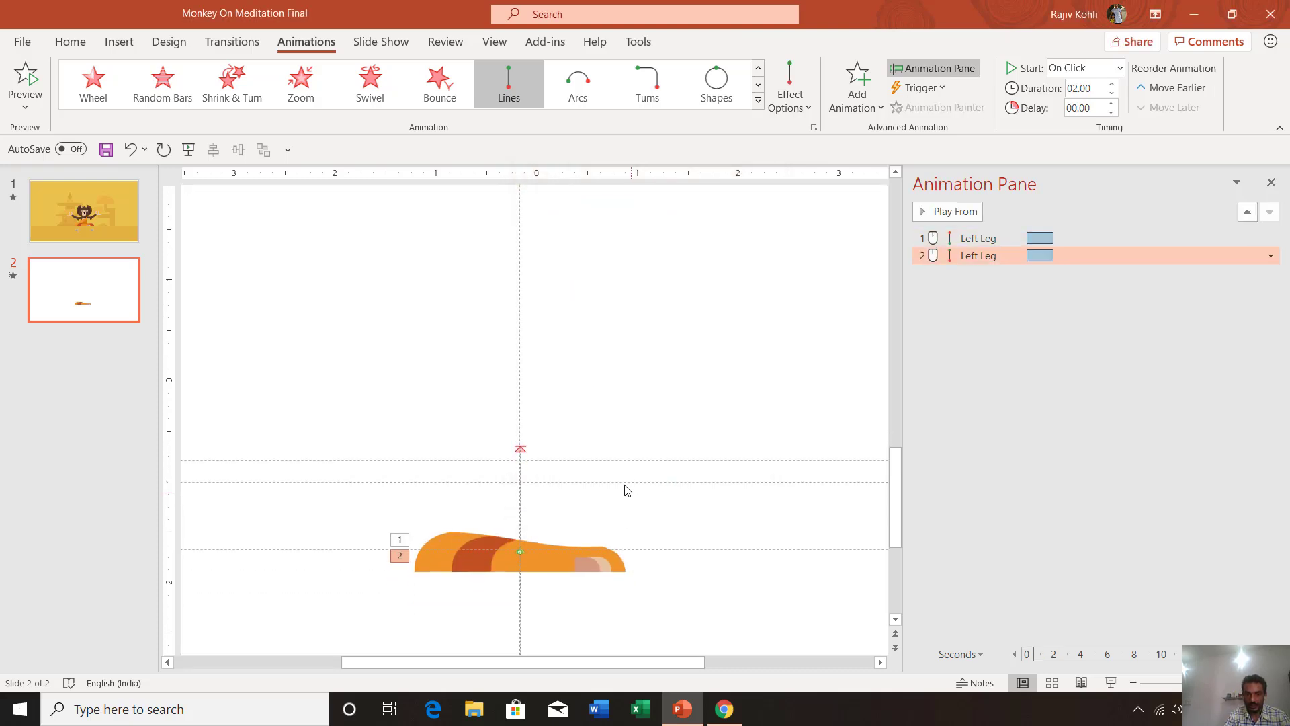
Move the Down path's start to the Up path's end point and its end slightly below, near the second horizontal guide
scroll(538, 500, "down", 3)
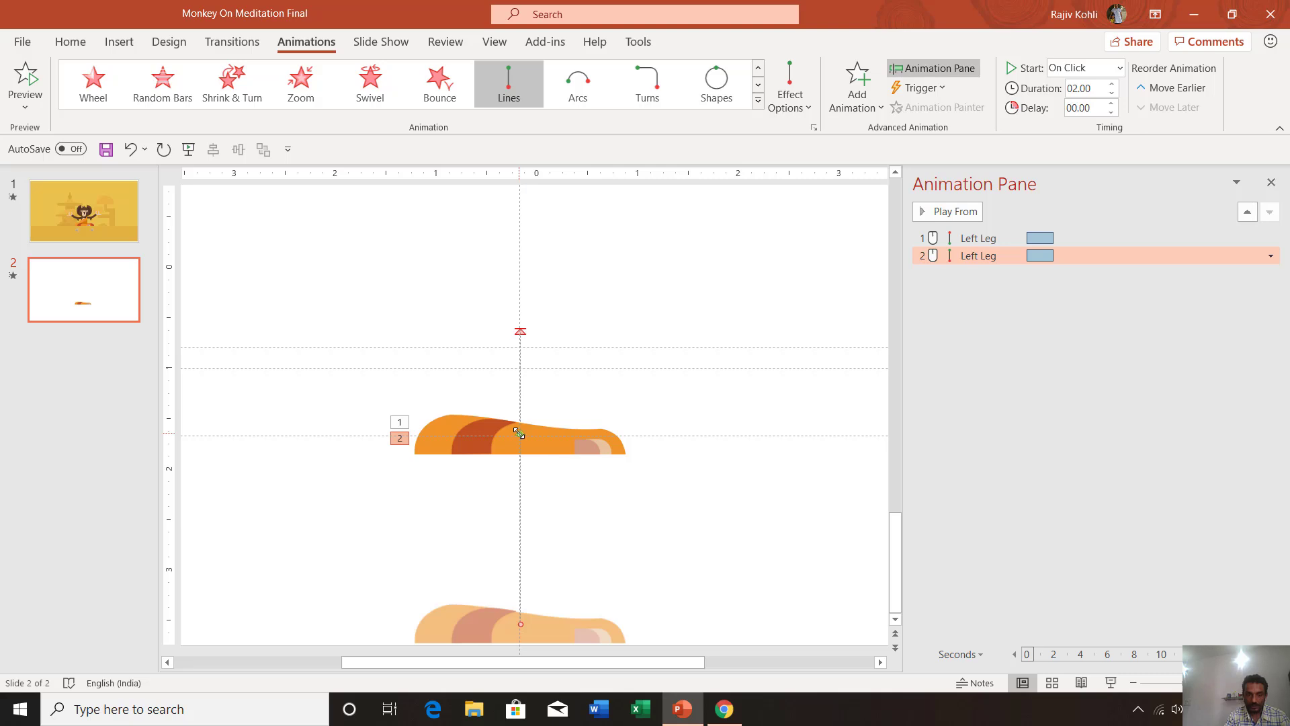
left_click_drag(518, 423, 520, 329)
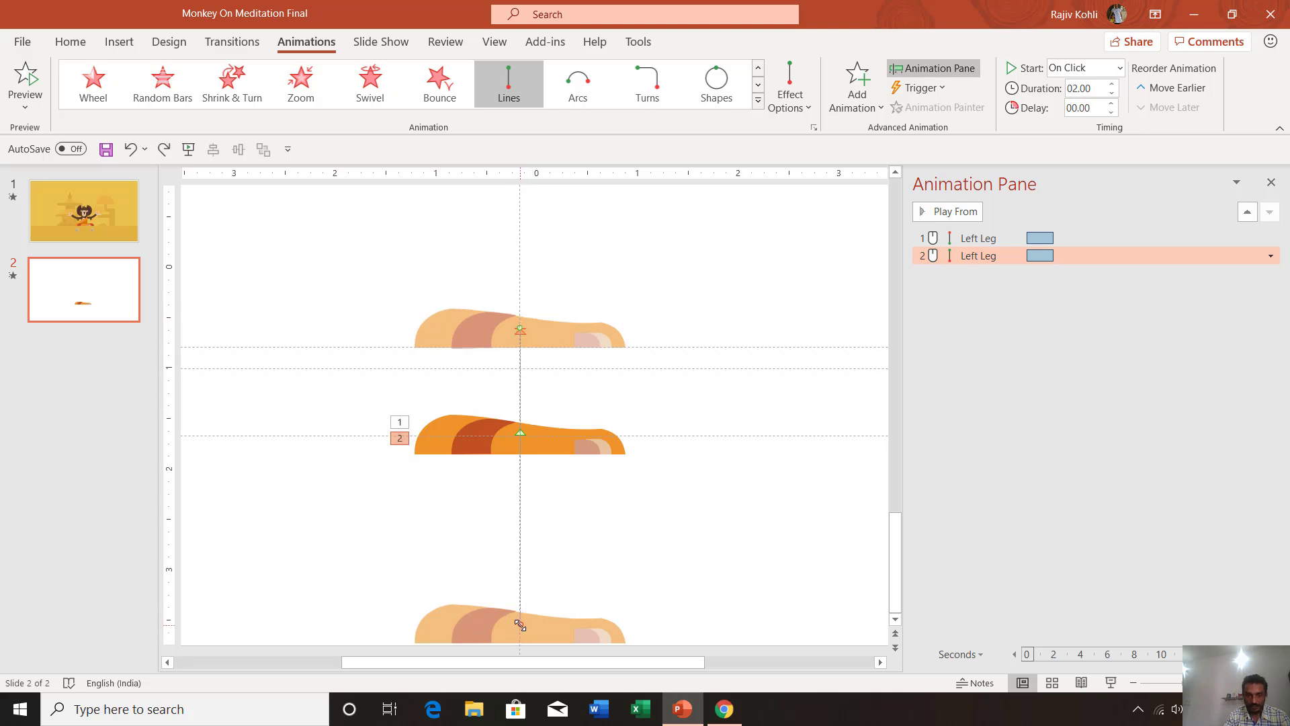
left_click_drag(520, 624, 520, 357)
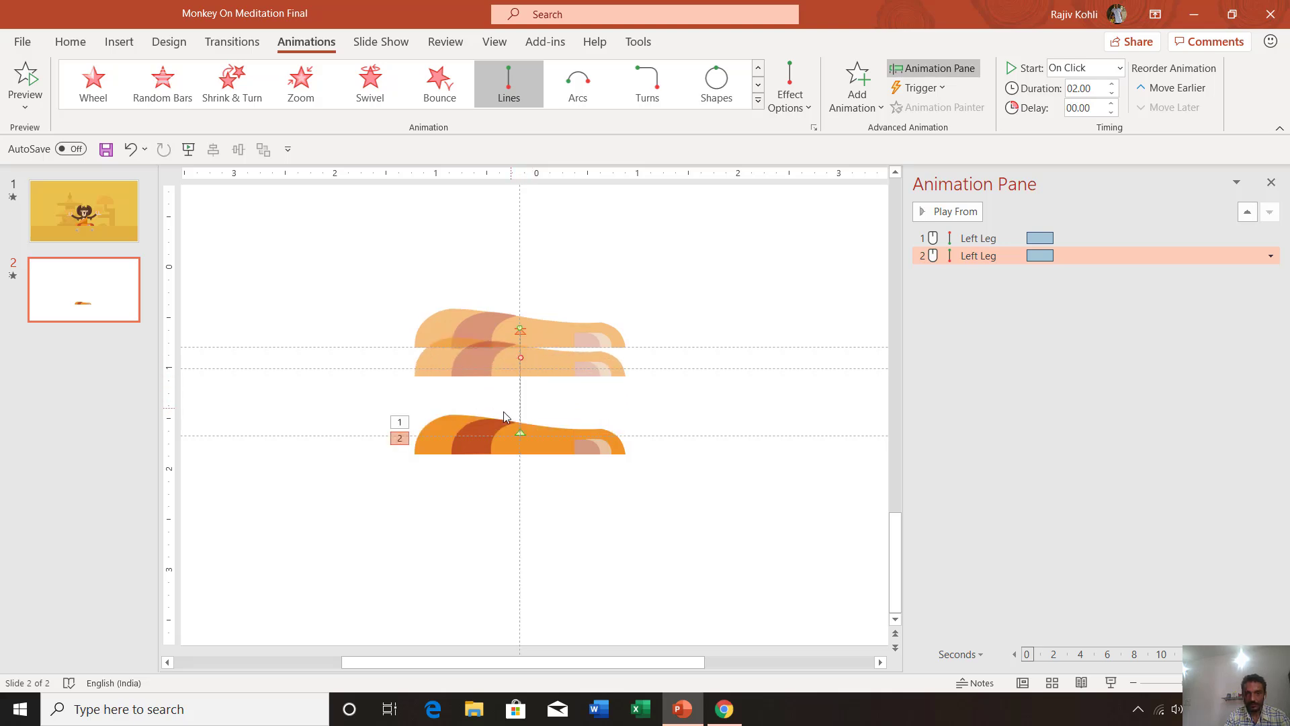
Set both of the left leg's motion paths to start With Previous with a duration of 1 second
left_click(981, 236)
left_click(980, 255, "shift")
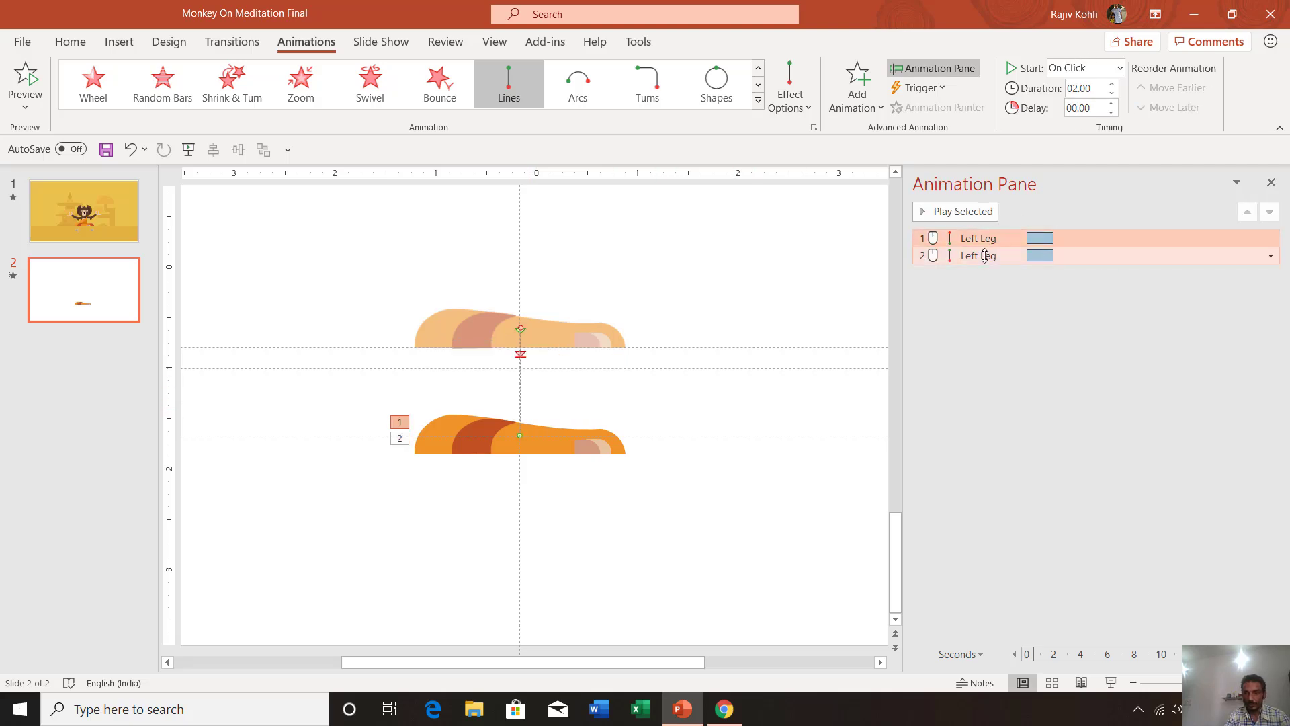
left_click(1120, 68)
left_click(1080, 108)
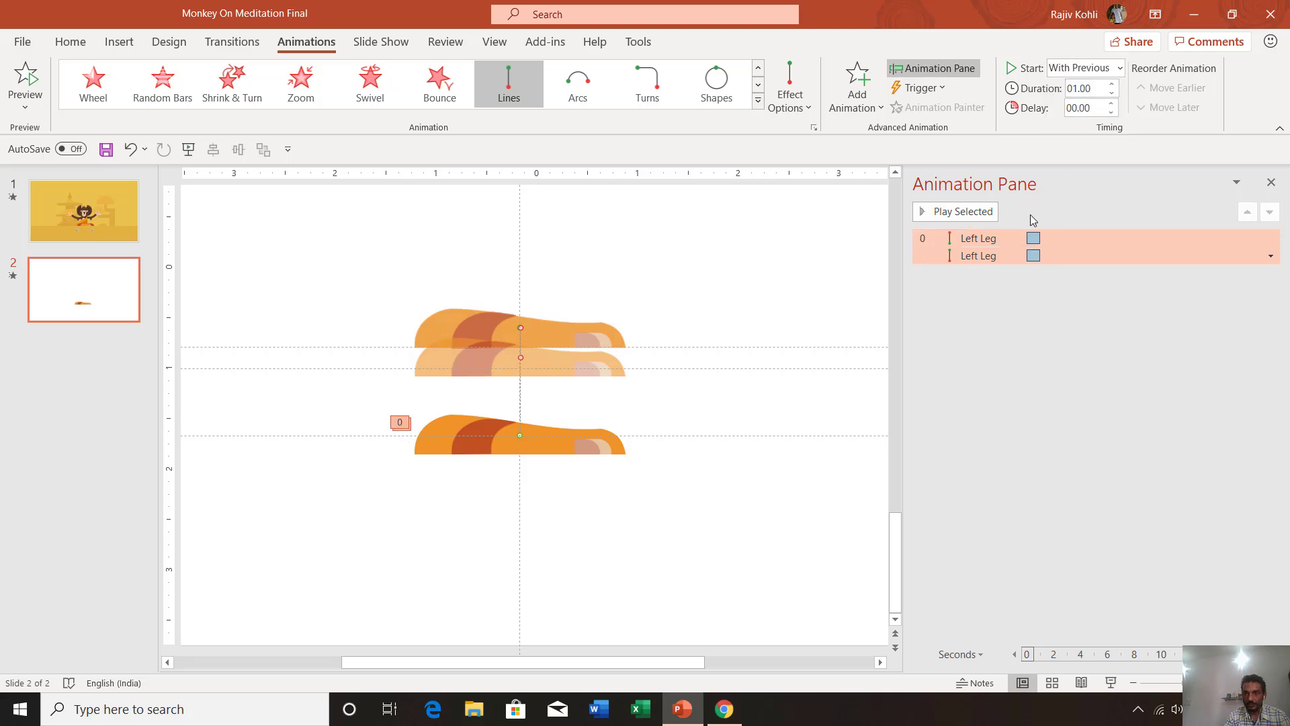
Give the left leg's second motion path a delay of 1 second and a duration of 0.5 seconds
left_click(1018, 255)
left_click(1112, 103)
left_click(1112, 104)
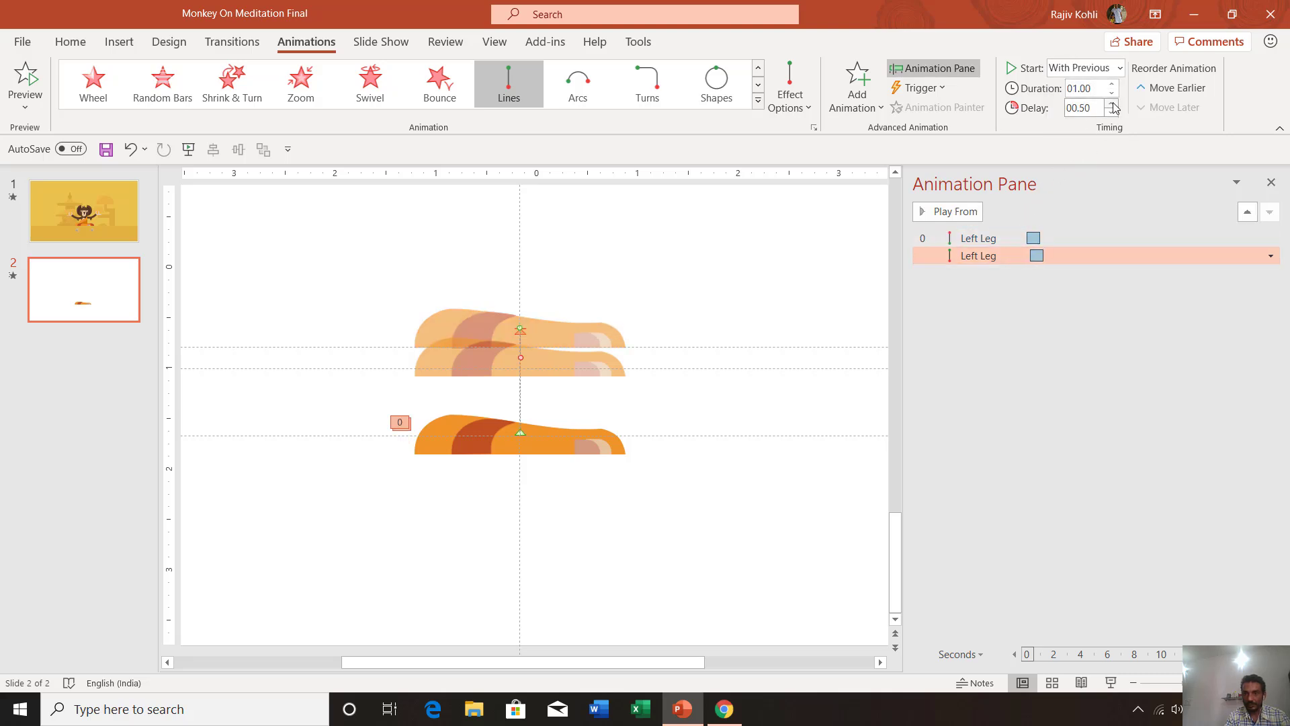
left_click(1113, 105)
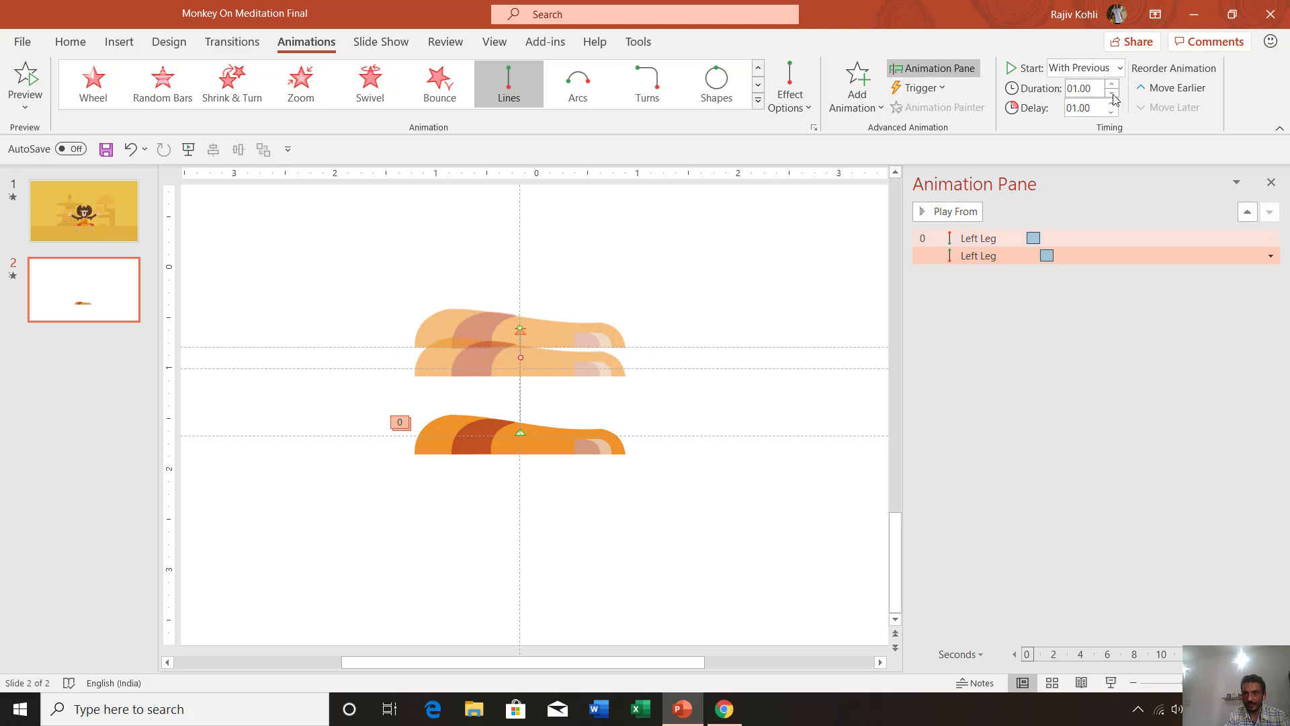
left_click(1113, 94)
left_click(1112, 93)
Add another Down motion path to the left leg, running from the Up path's end point back to the leg's original position
left_click(546, 453)
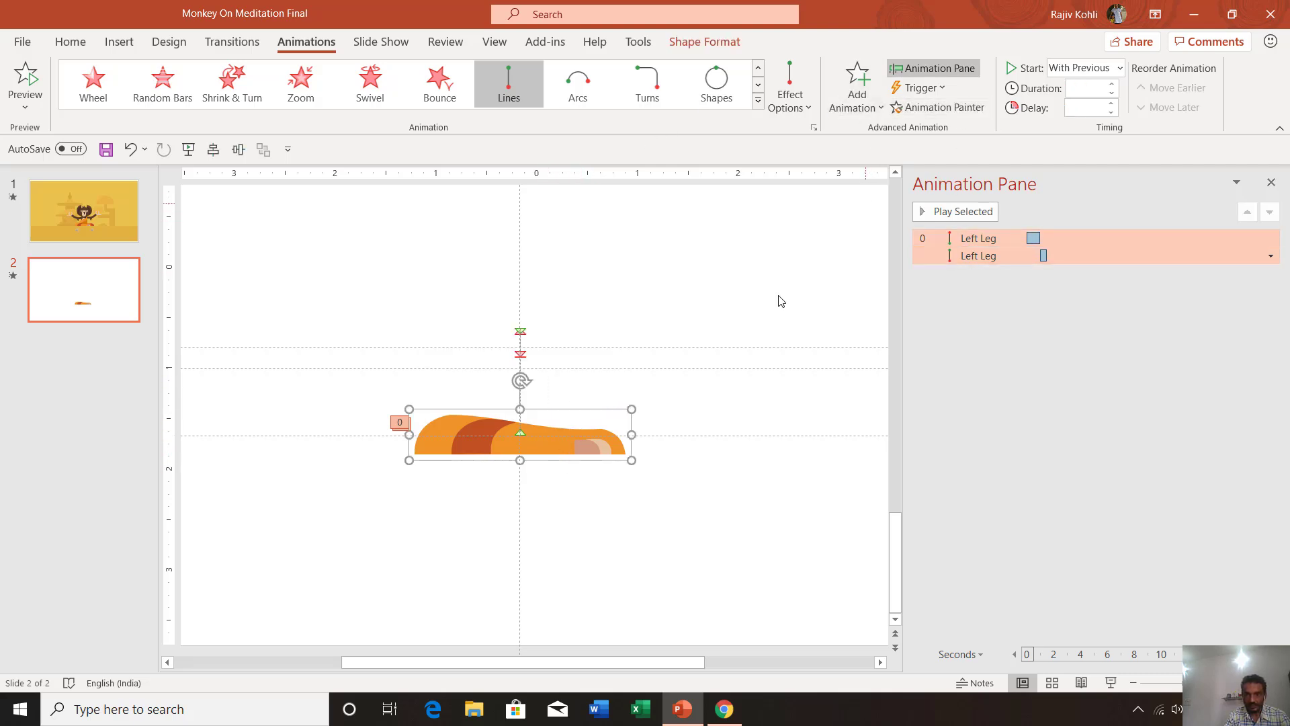
left_click(760, 453)
left_click(608, 453)
left_click(867, 84)
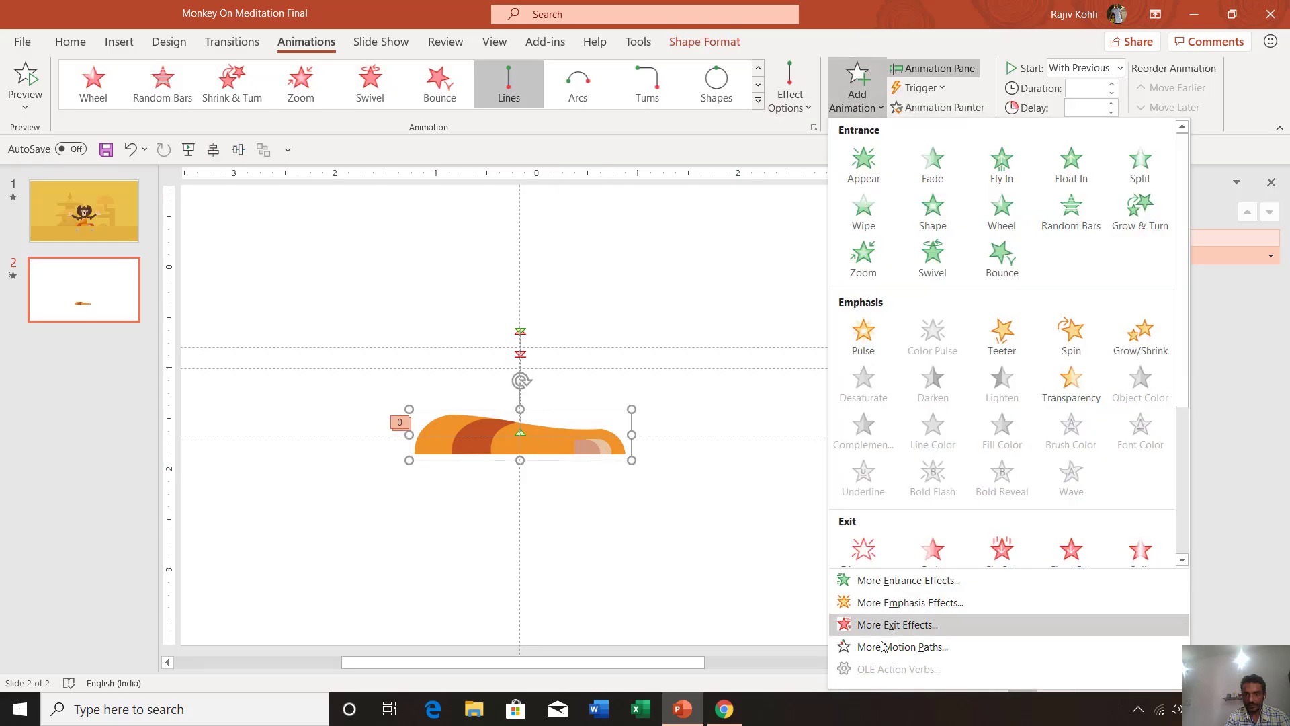
left_click(857, 645)
scroll(766, 322, "down", 2)
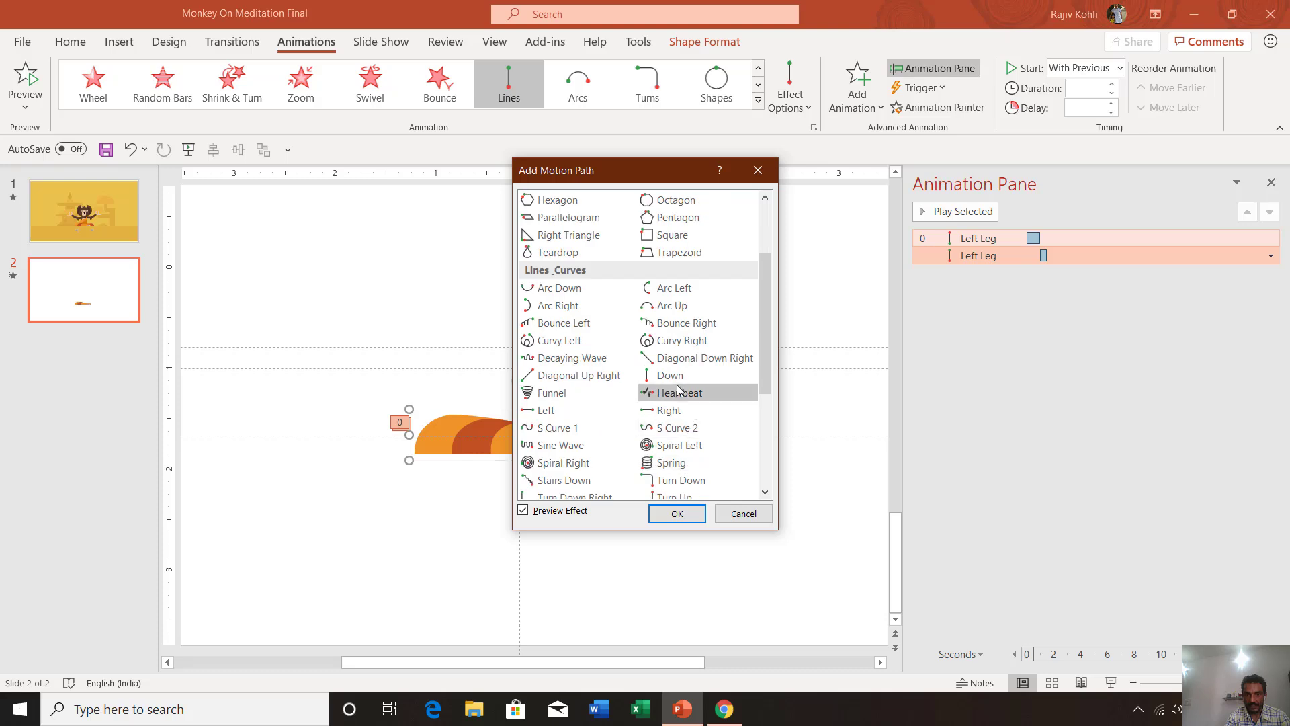
left_click(670, 375)
left_click(677, 513)
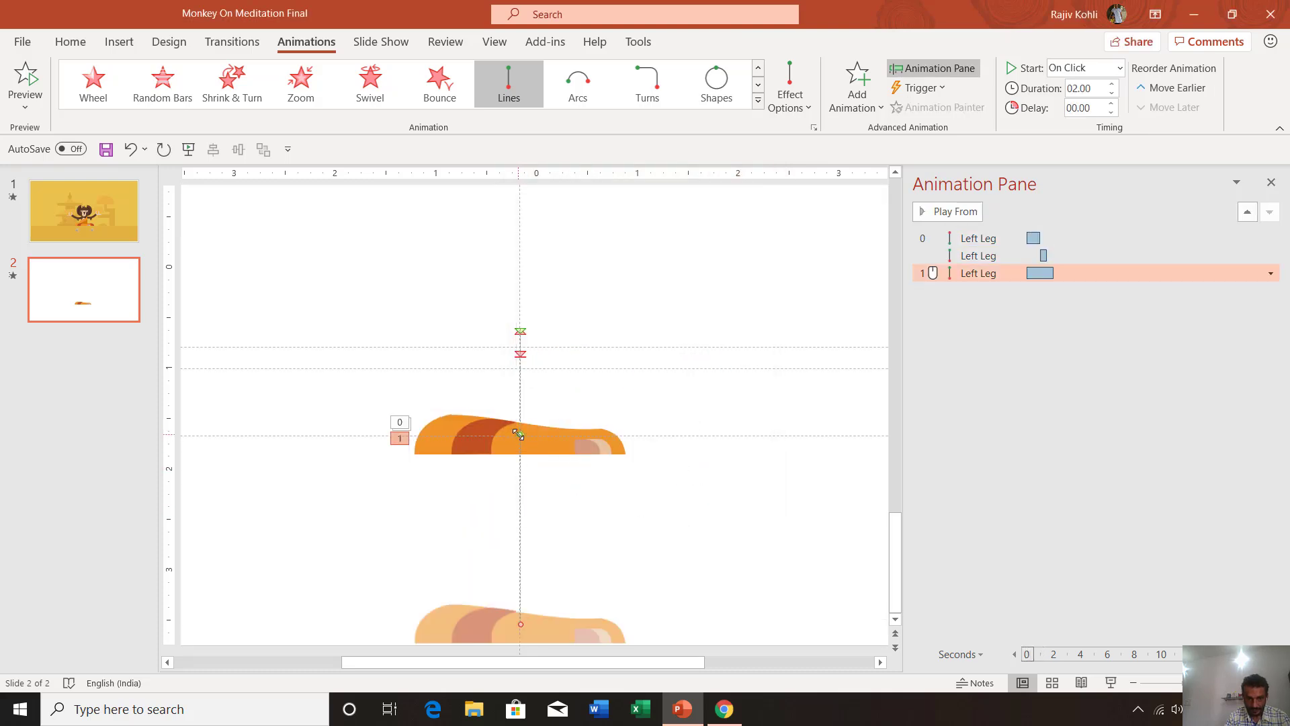
left_click_drag(518, 435, 520, 330)
left_click_drag(520, 625, 513, 435)
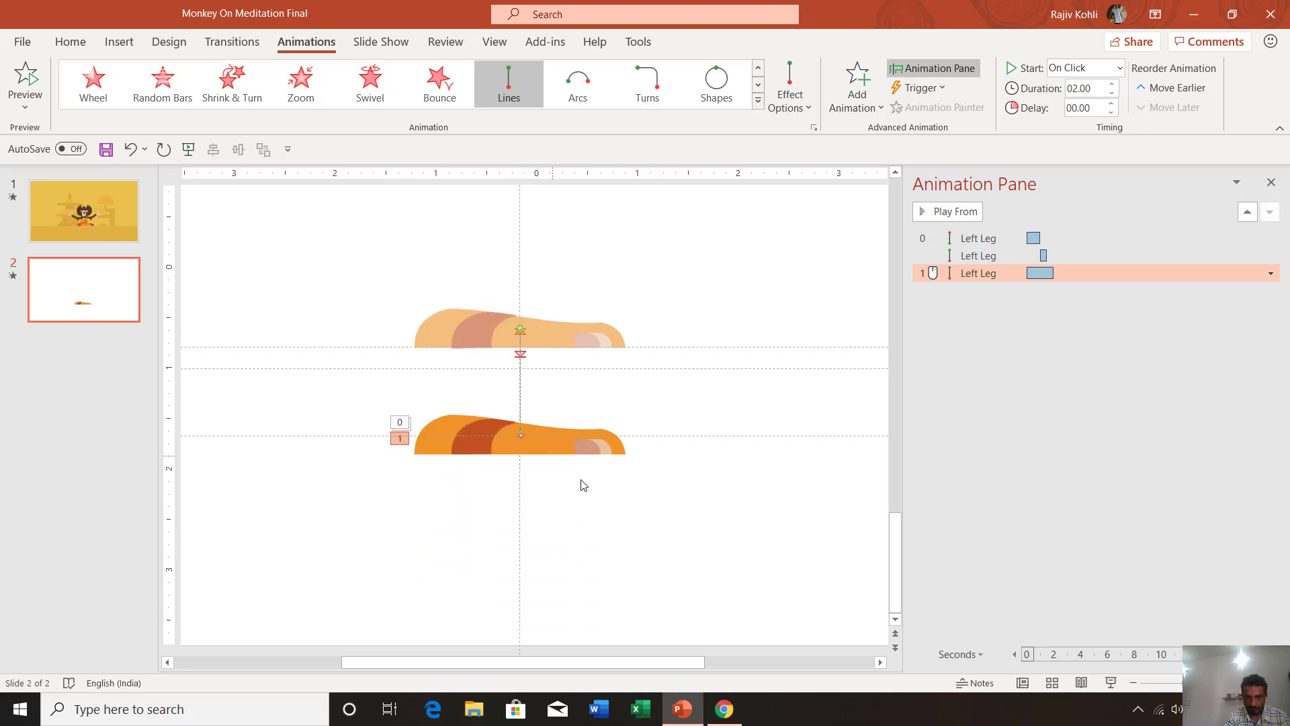
Set the left leg's third motion path to start With Previous with a 1.5-second delay and a 0.25-second duration
left_click(1068, 68)
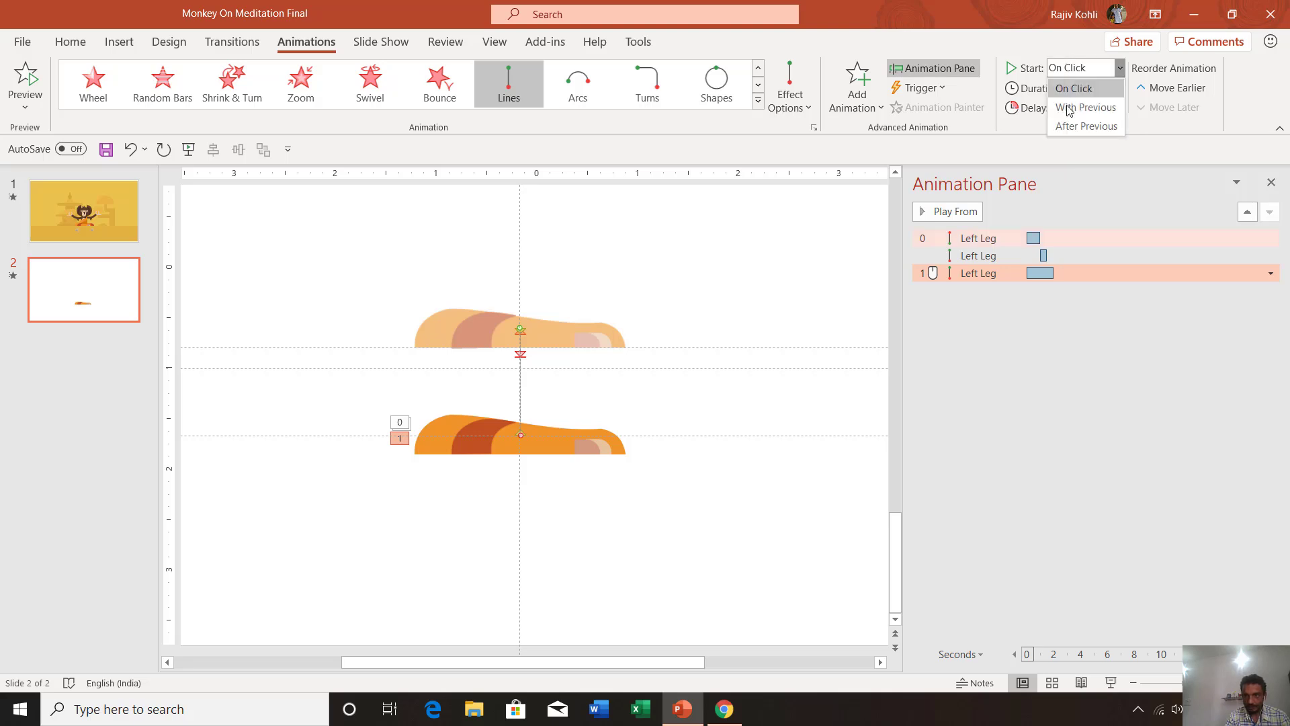
left_click(1077, 101)
left_click(1112, 103)
left_click(1112, 104)
left_click(1112, 104)
left_click(1111, 103)
left_click(1111, 104)
left_click(1112, 104)
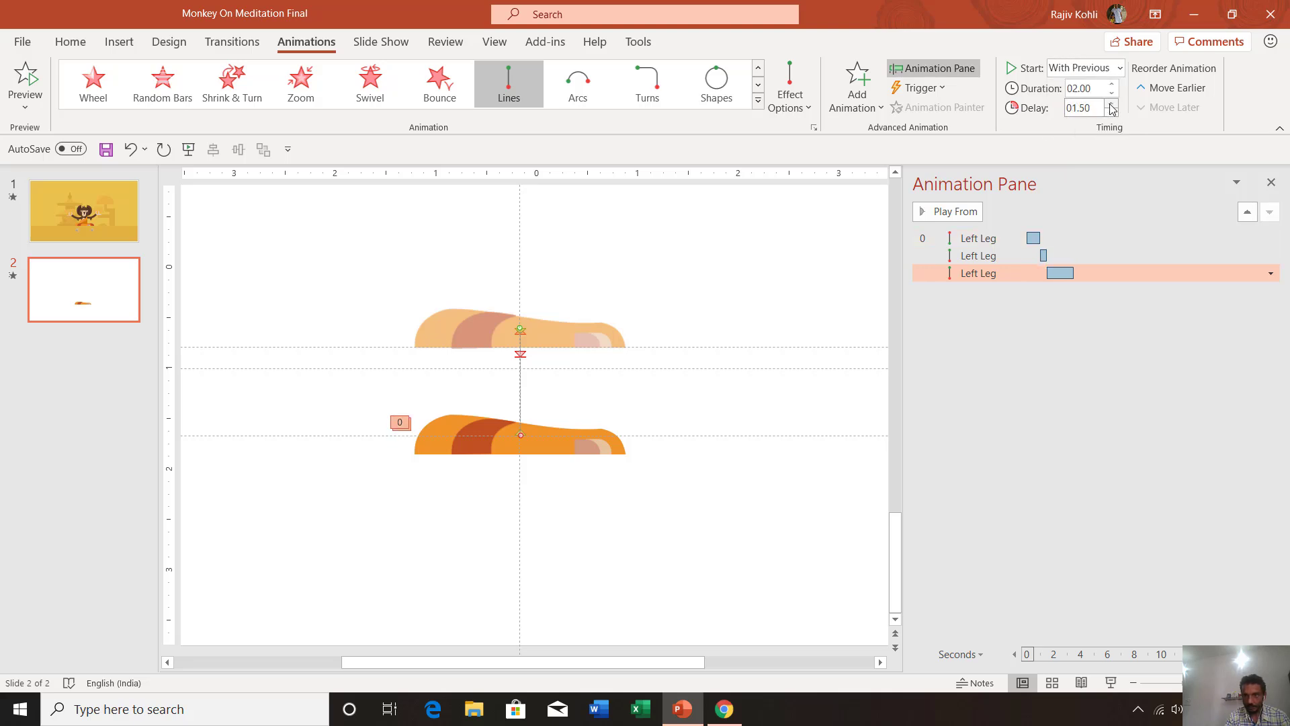
left_click(1112, 93)
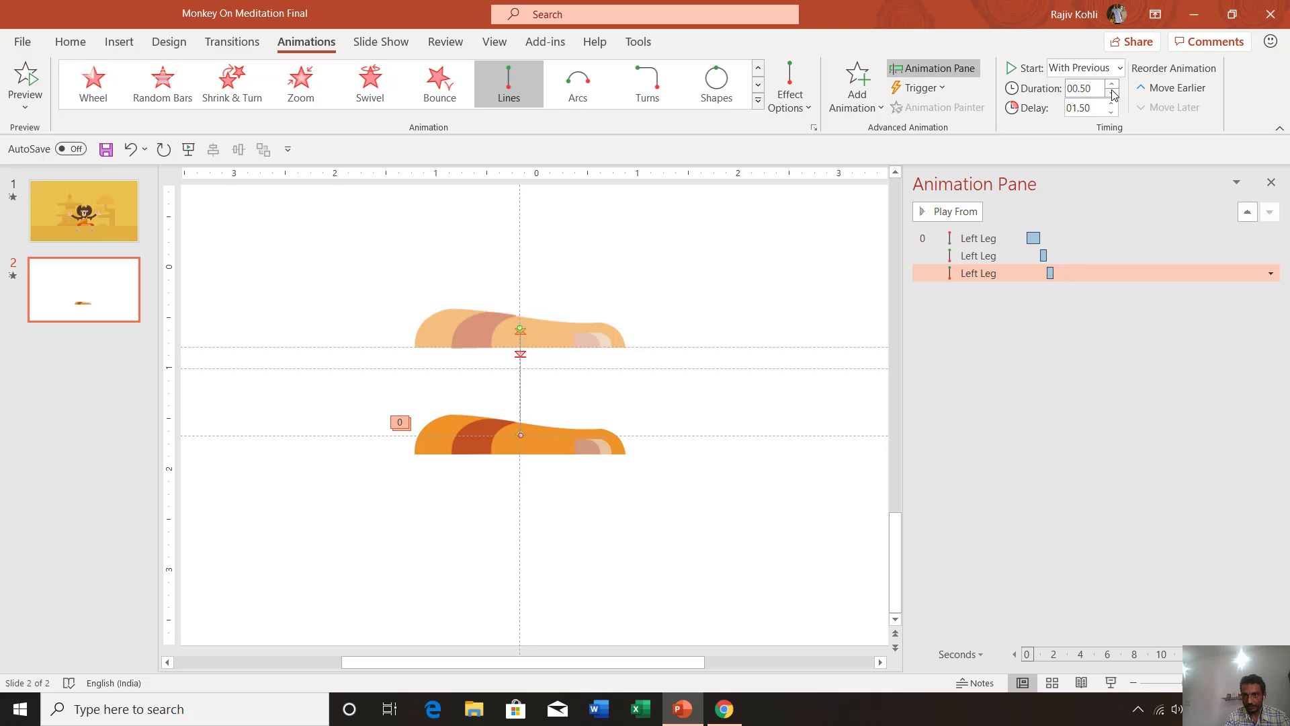
left_click(1112, 94)
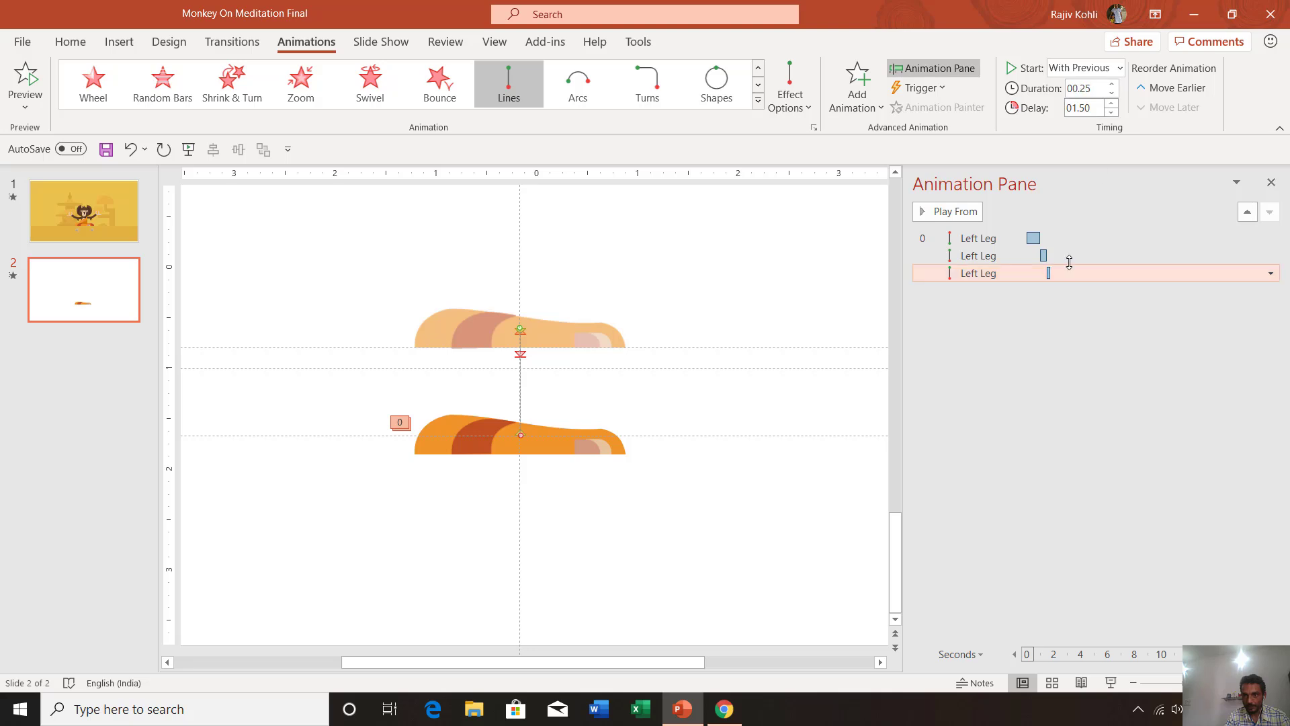
Turn on Auto-reverse for the left leg's second motion path and set it to repeat 3 times
double_click(995, 256)
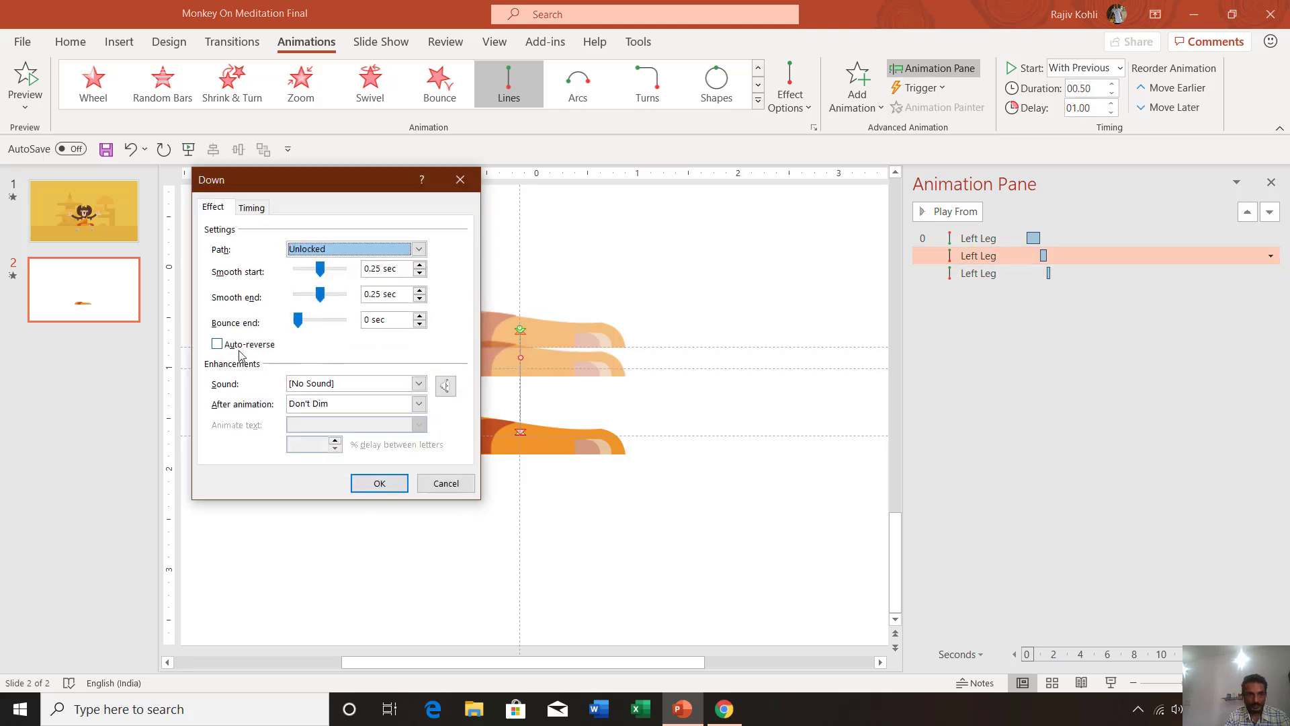
left_click(240, 346)
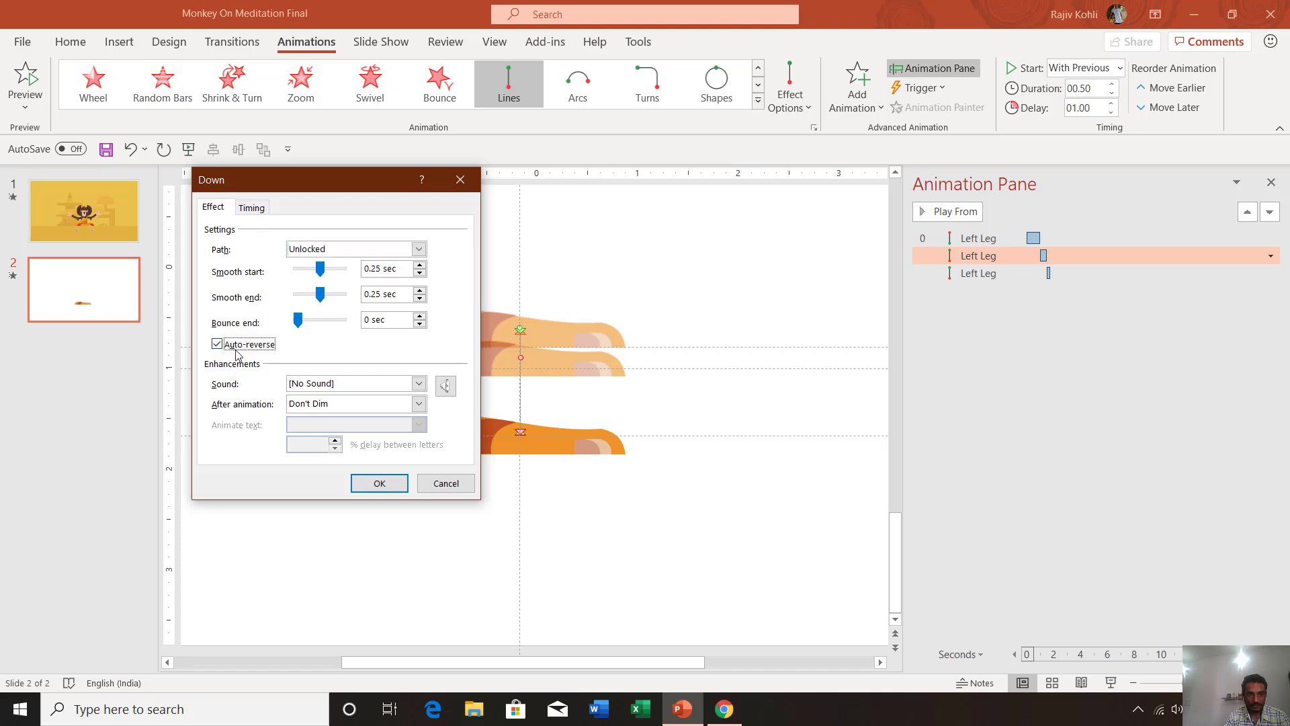
left_click(252, 207)
left_click(375, 291)
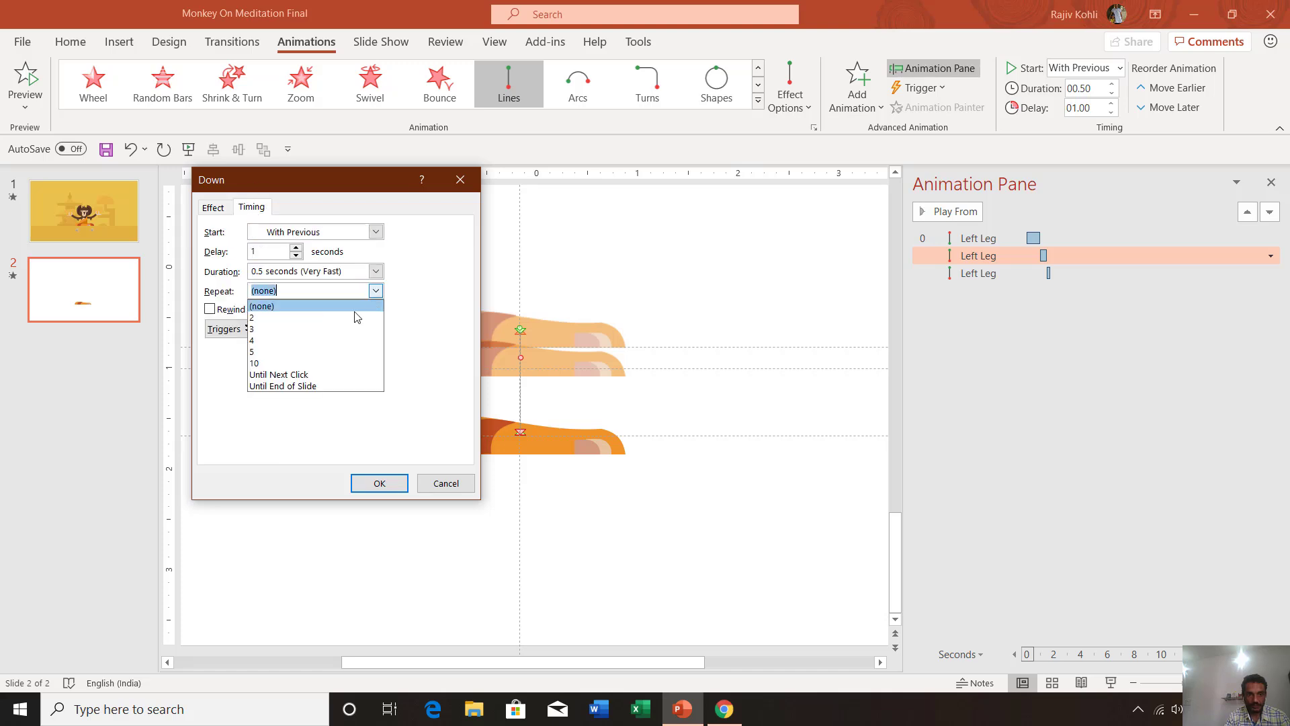
left_click(301, 328)
left_click(370, 482)
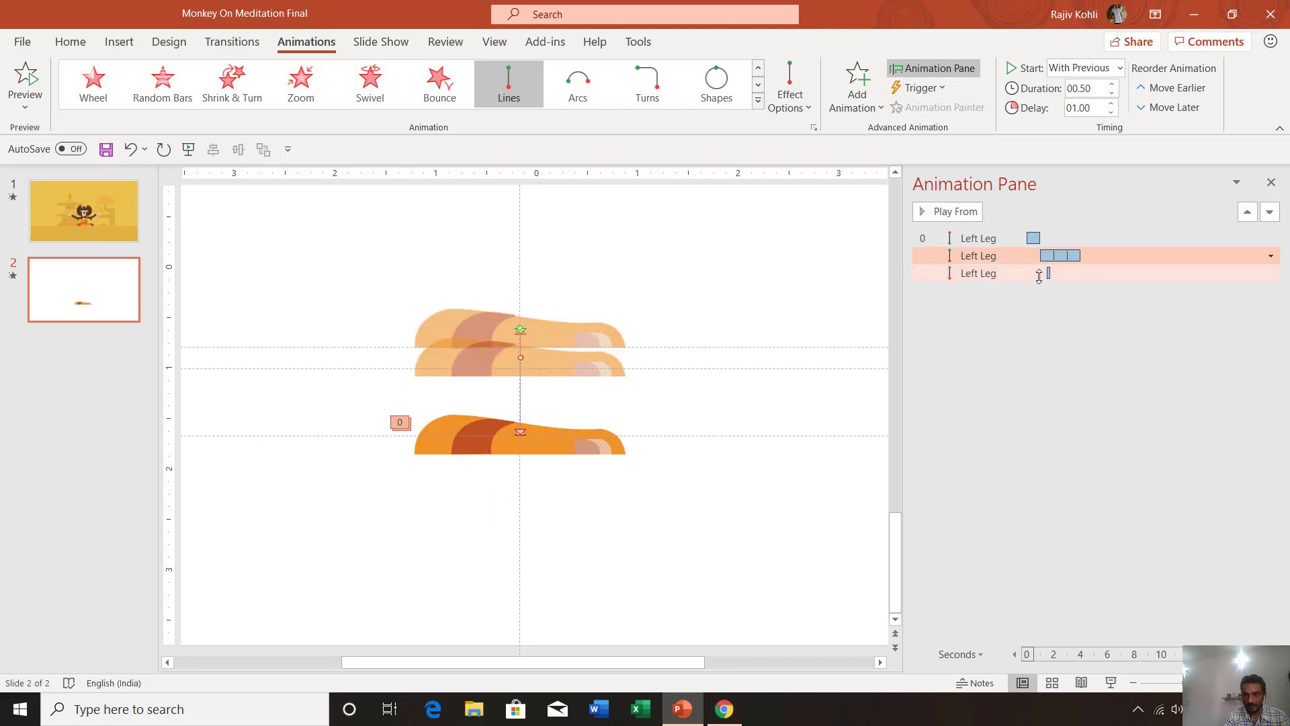
Set the delay of the left leg's third motion path to 4 seconds and preview slide 2 as a slide show
left_click(1039, 273)
left_click(1113, 104)
left_click(1113, 104)
left_click(1113, 104)
left_click(1112, 103)
left_click(1112, 104)
left_click(1112, 104)
left_click(1112, 103)
left_click(1112, 104)
left_click(1112, 103)
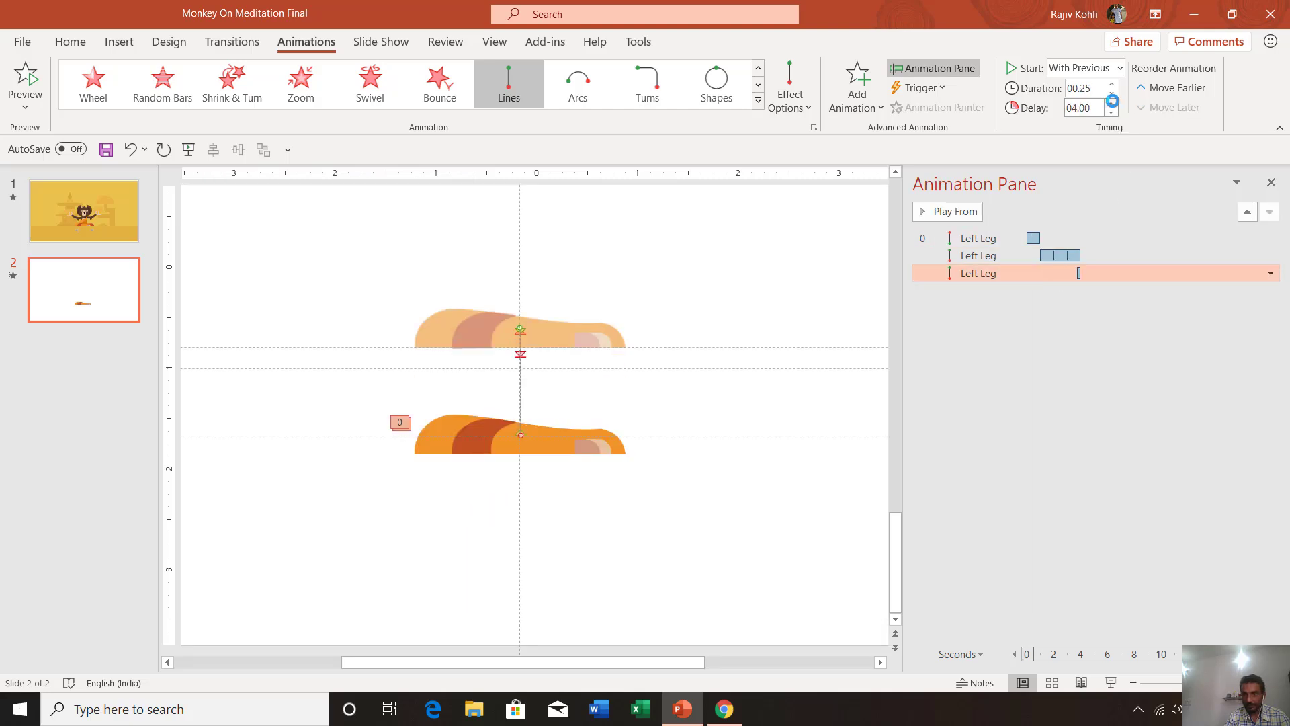
left_click(1112, 683)
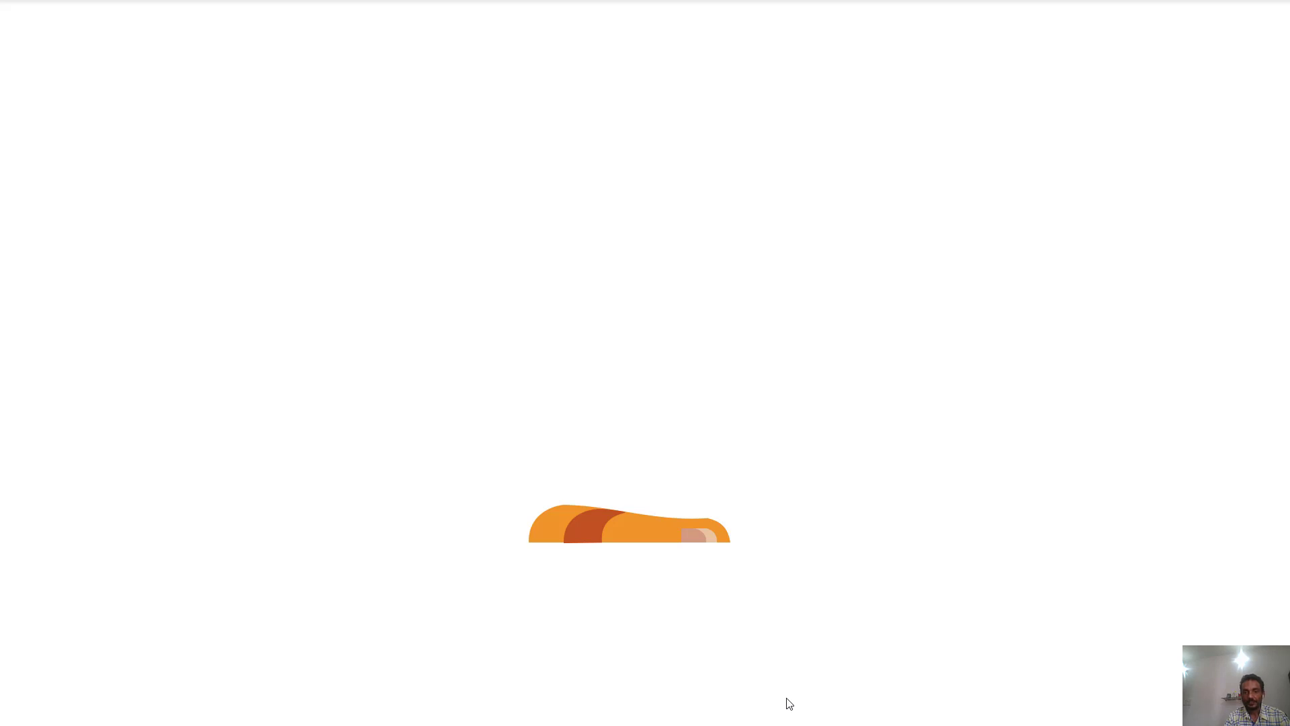
key("Escape")
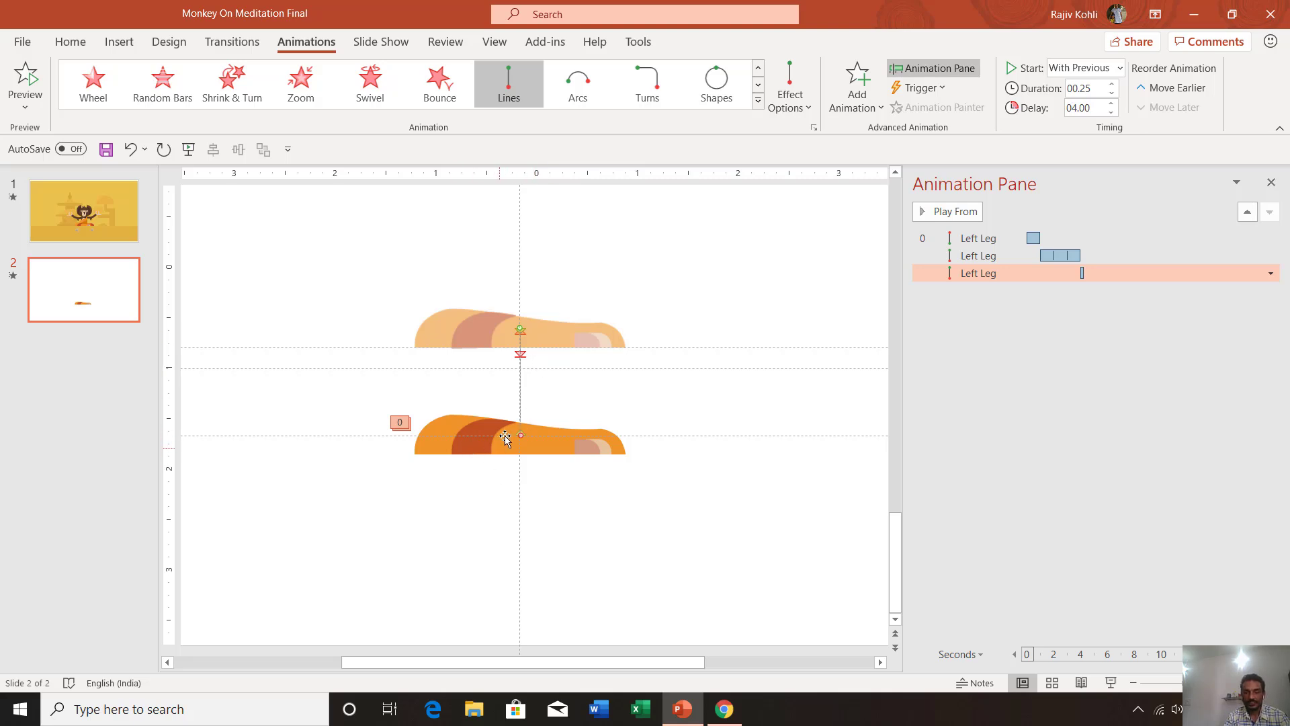
Copy the monkey's right leg from slide 1 and paste it onto slide 2
left_click(73, 213)
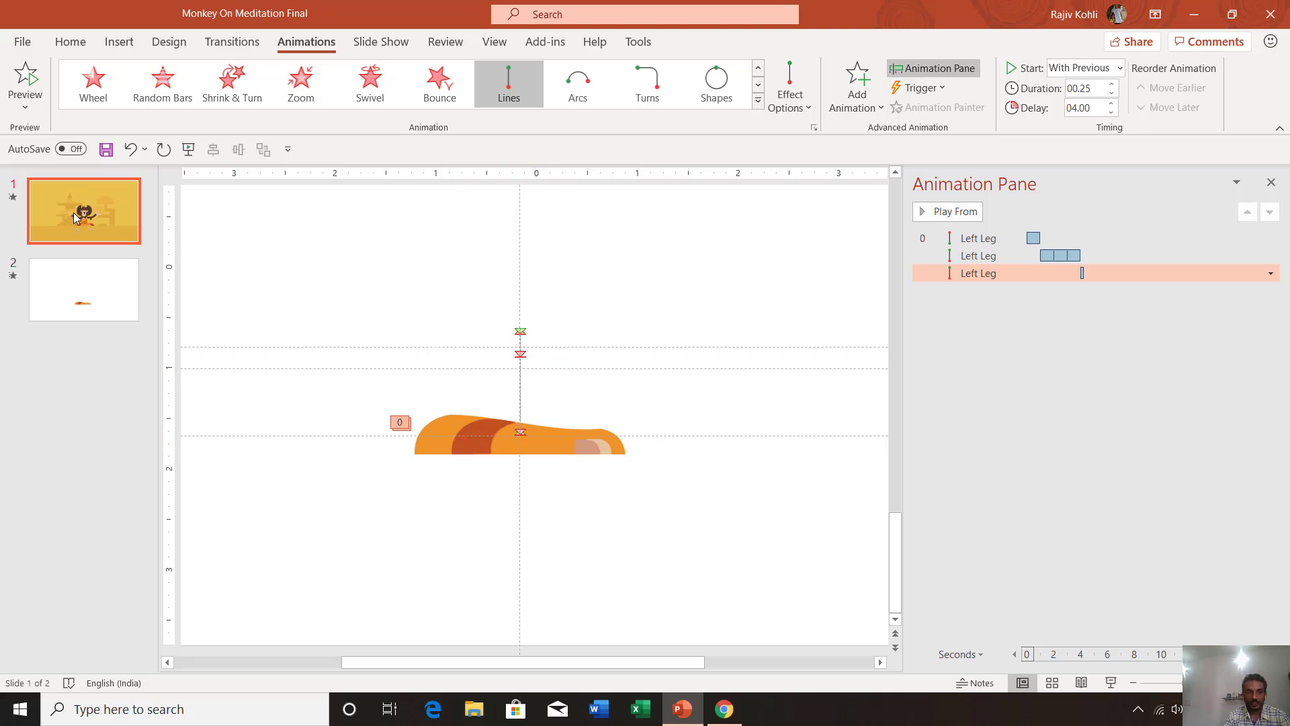
left_click(648, 445)
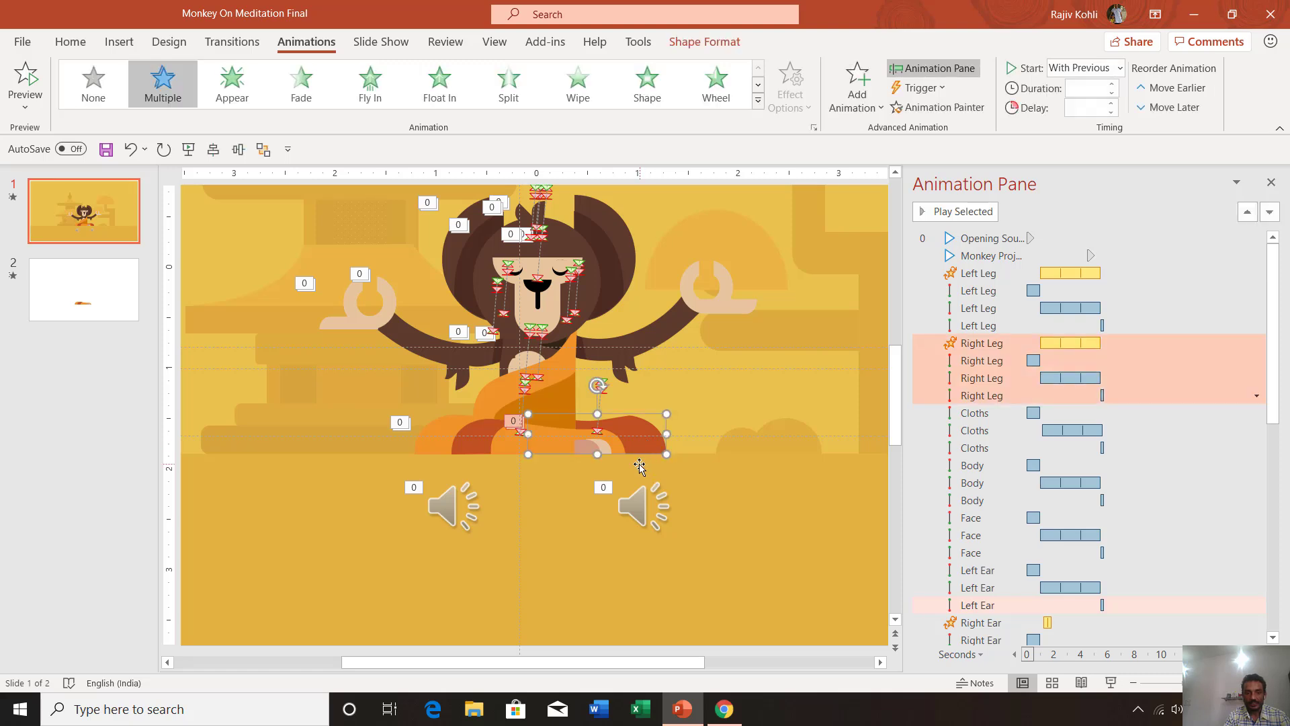
left_click(115, 296)
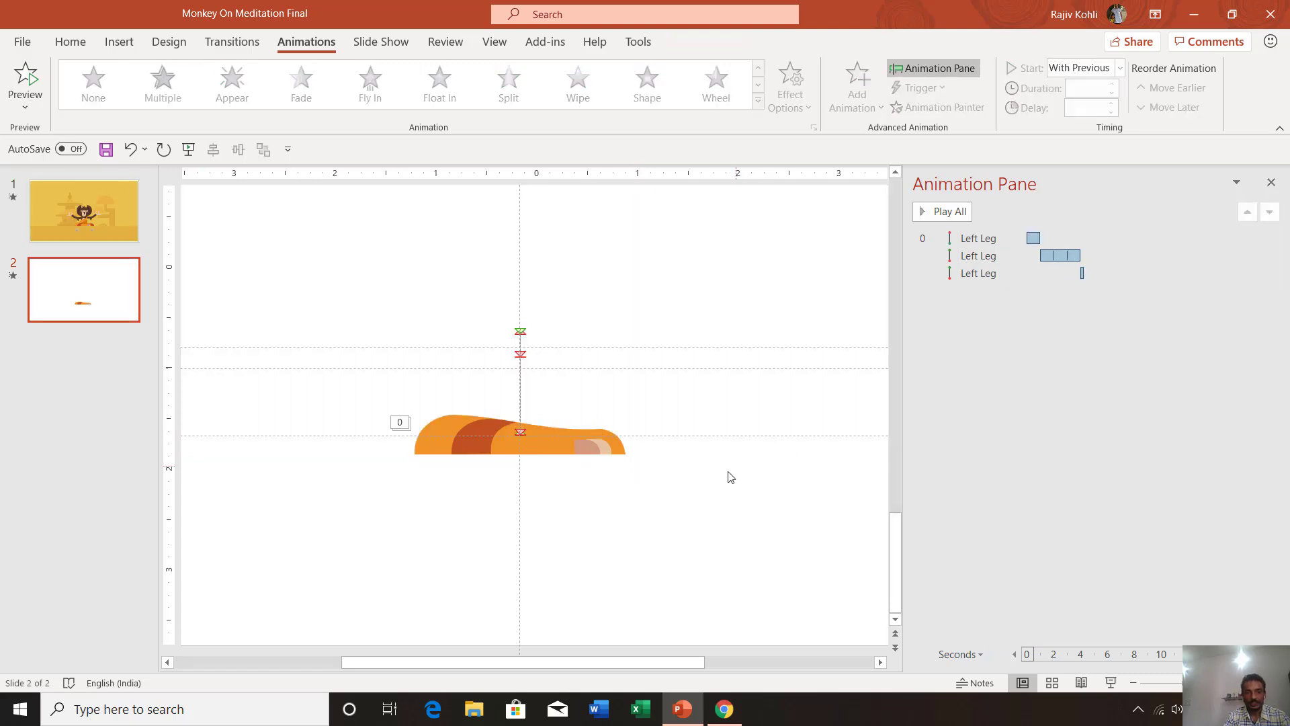
key("ctrl+v")
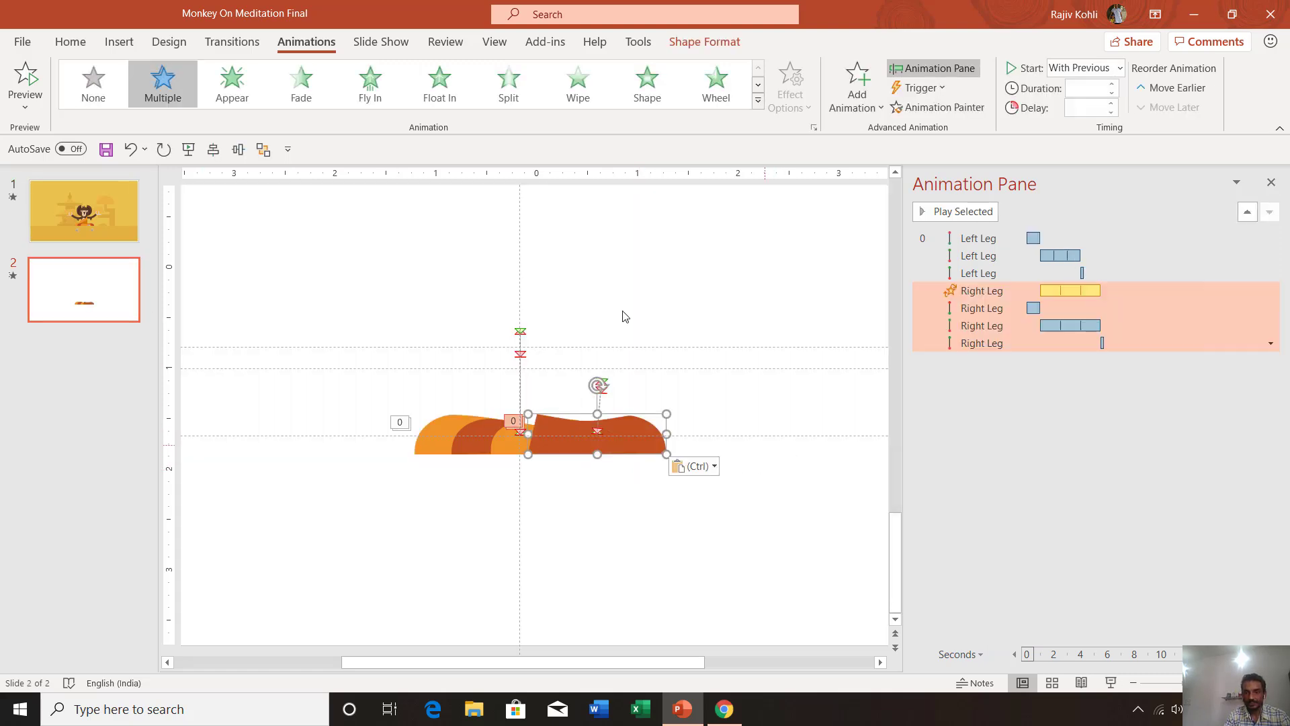
Send the pasted right leg to the back, behind the left leg
left_click(706, 42)
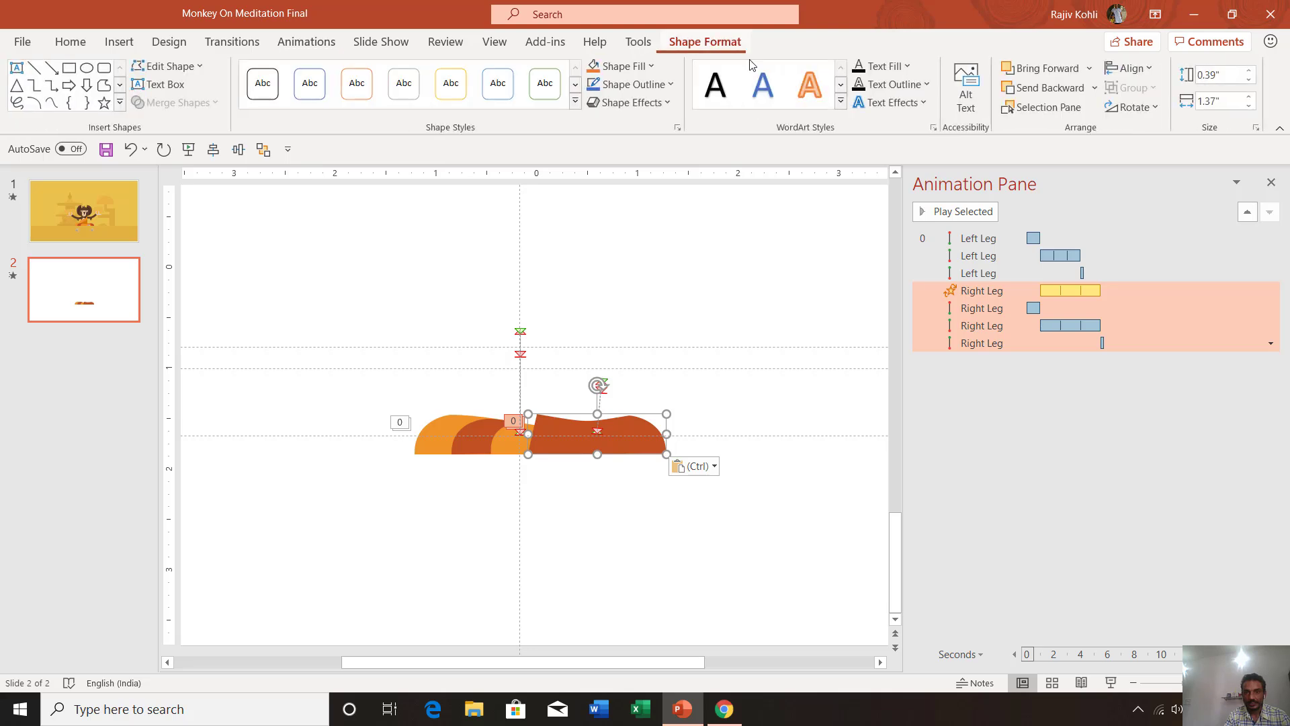
left_click(1094, 88)
left_click(1058, 132)
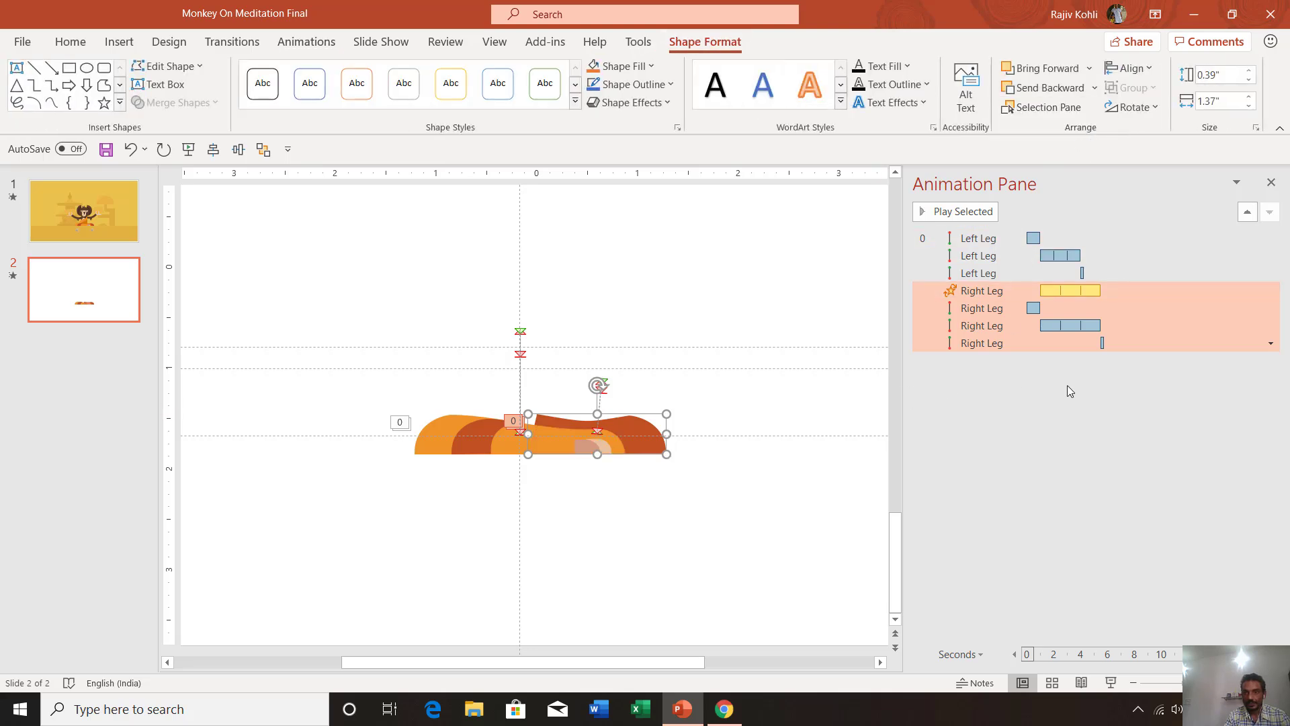
Delete all four animations that came with the pasted right leg on slide 2
left_click(988, 291)
left_click(996, 346, "shift")
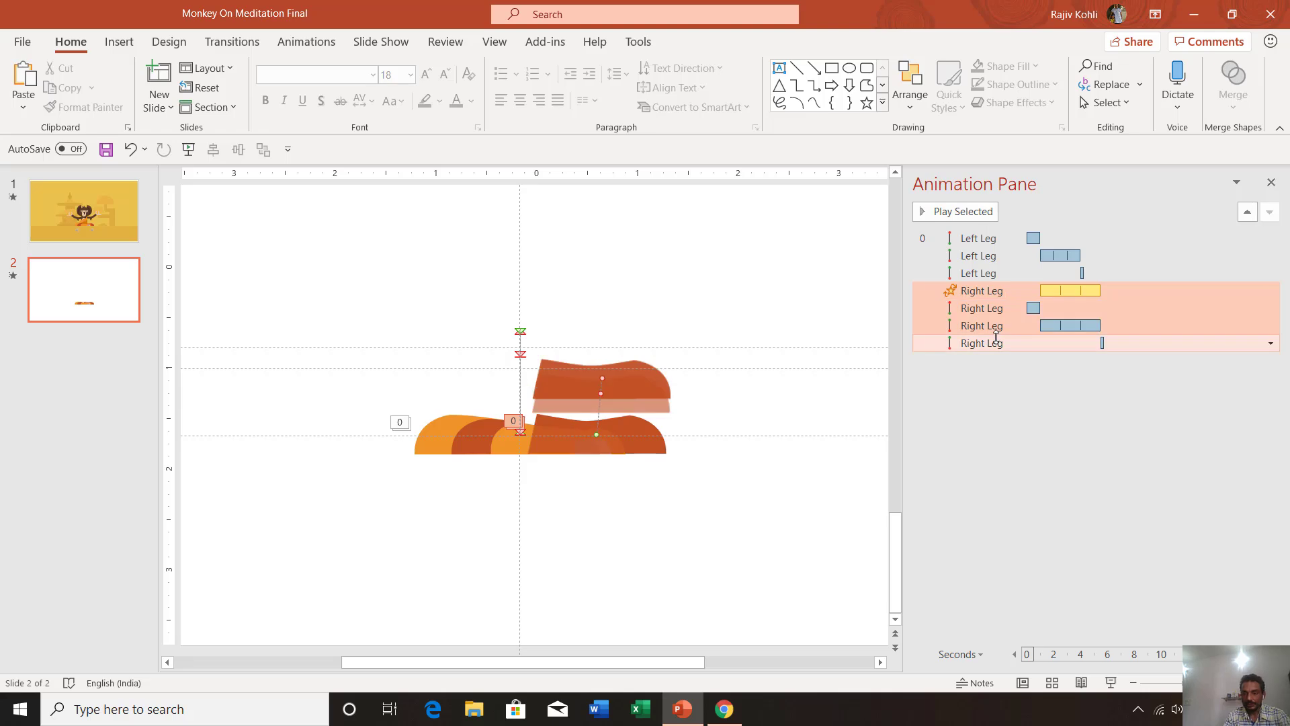
key("Delete")
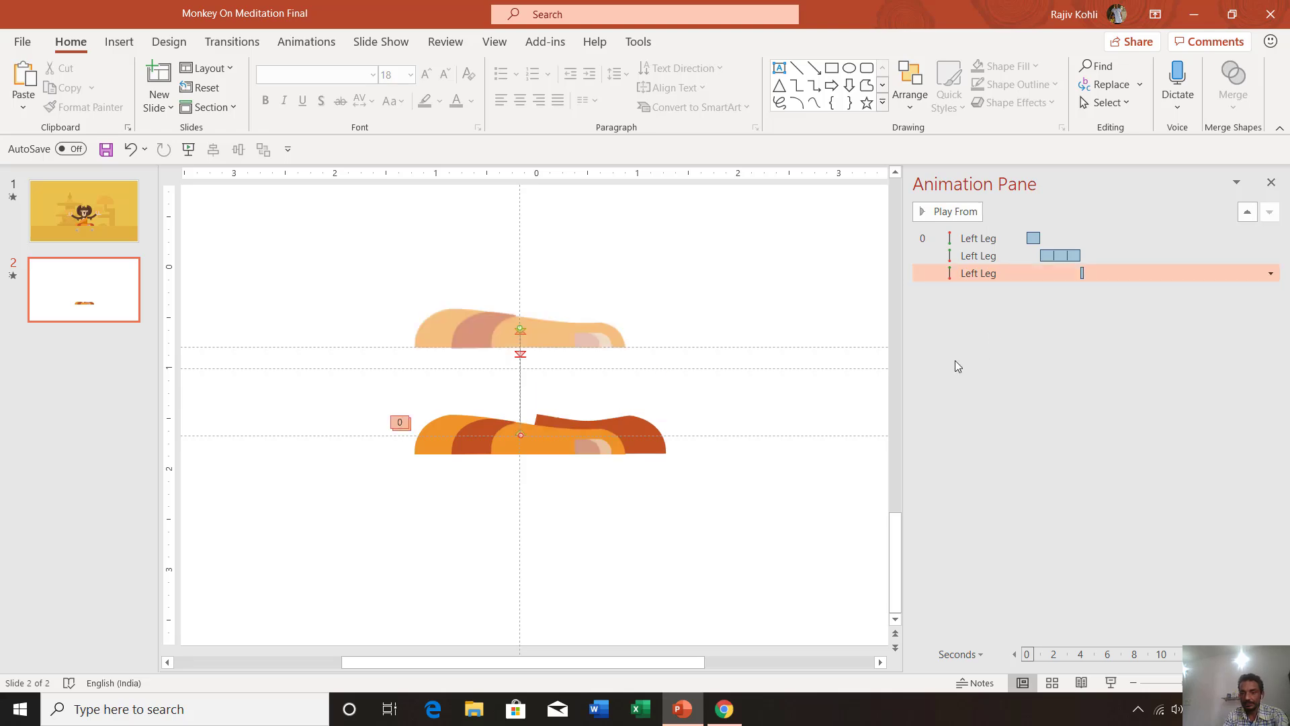
Copy the left leg's motion path animations onto the right leg with Animation Painter
left_click(438, 449)
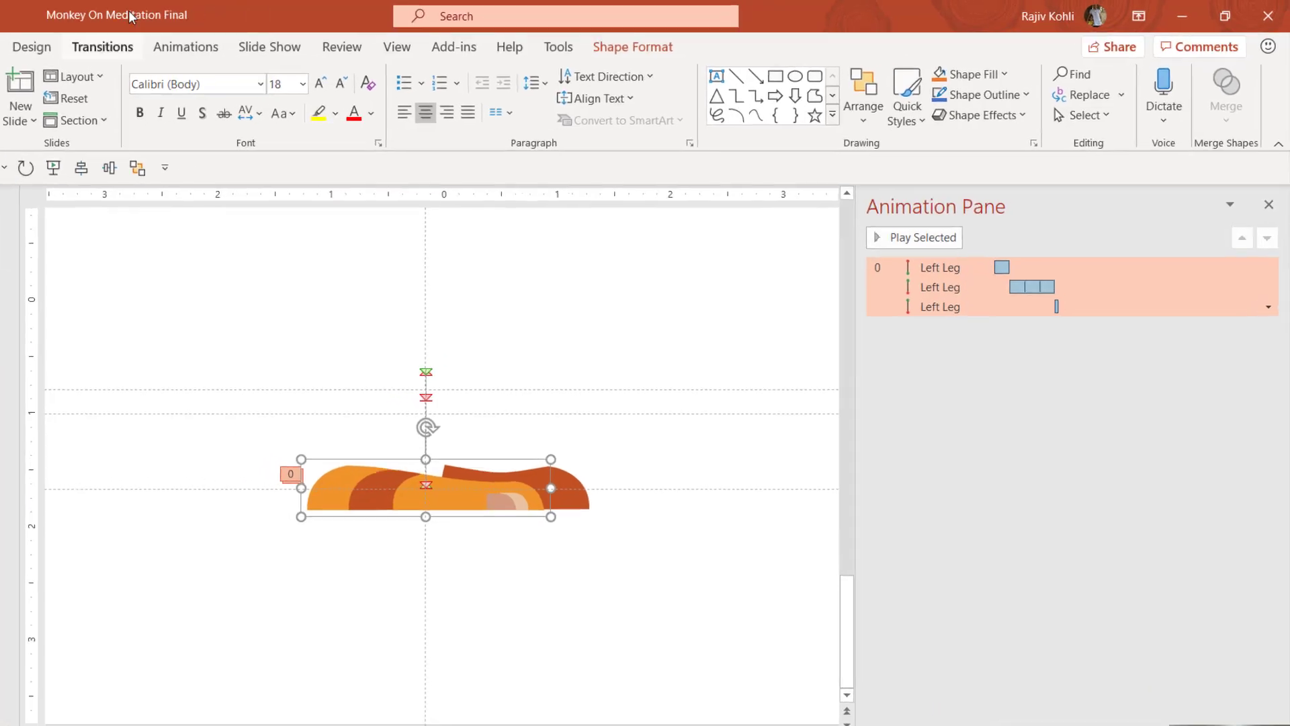
left_click(186, 46)
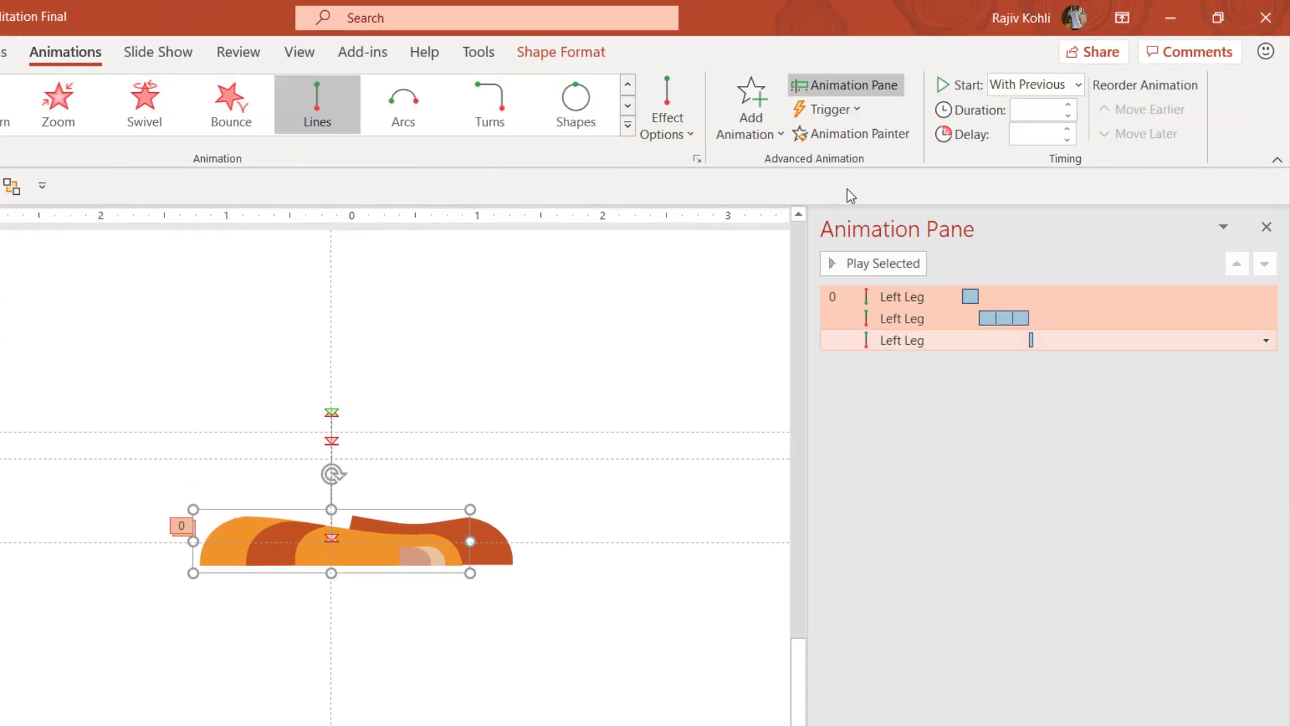
left_click(866, 136)
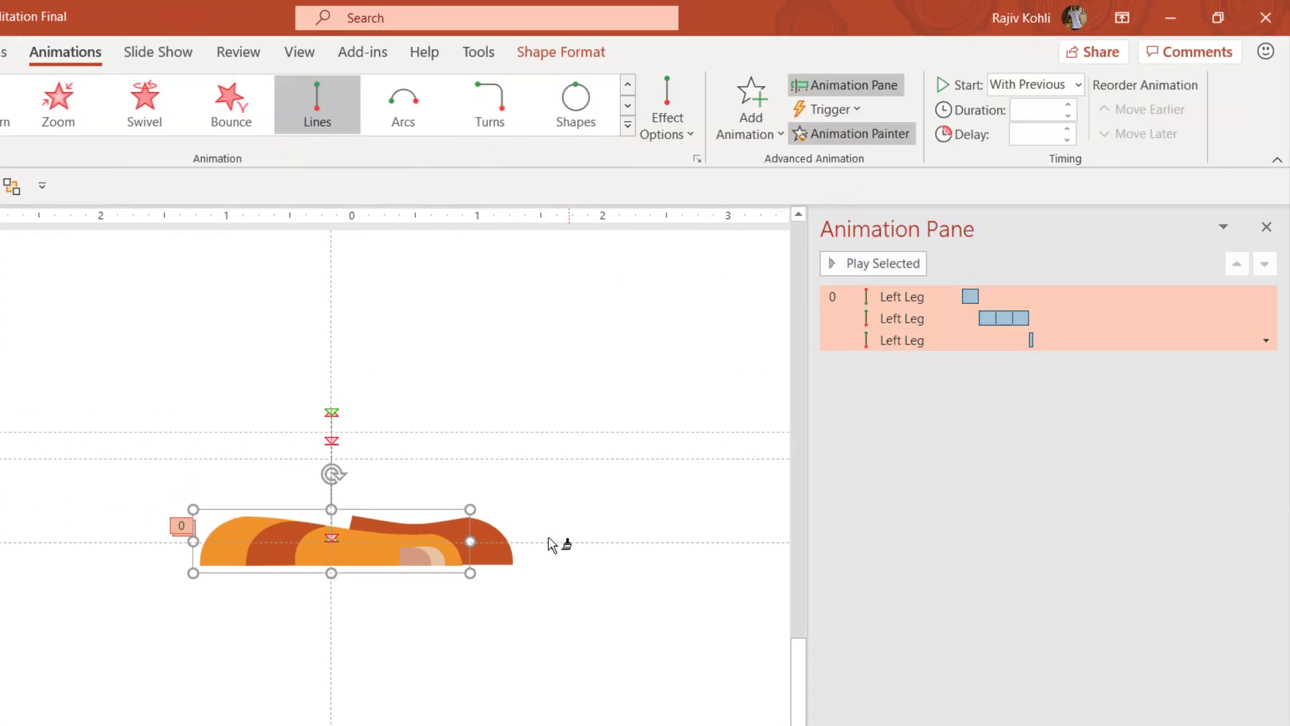
left_click(503, 557)
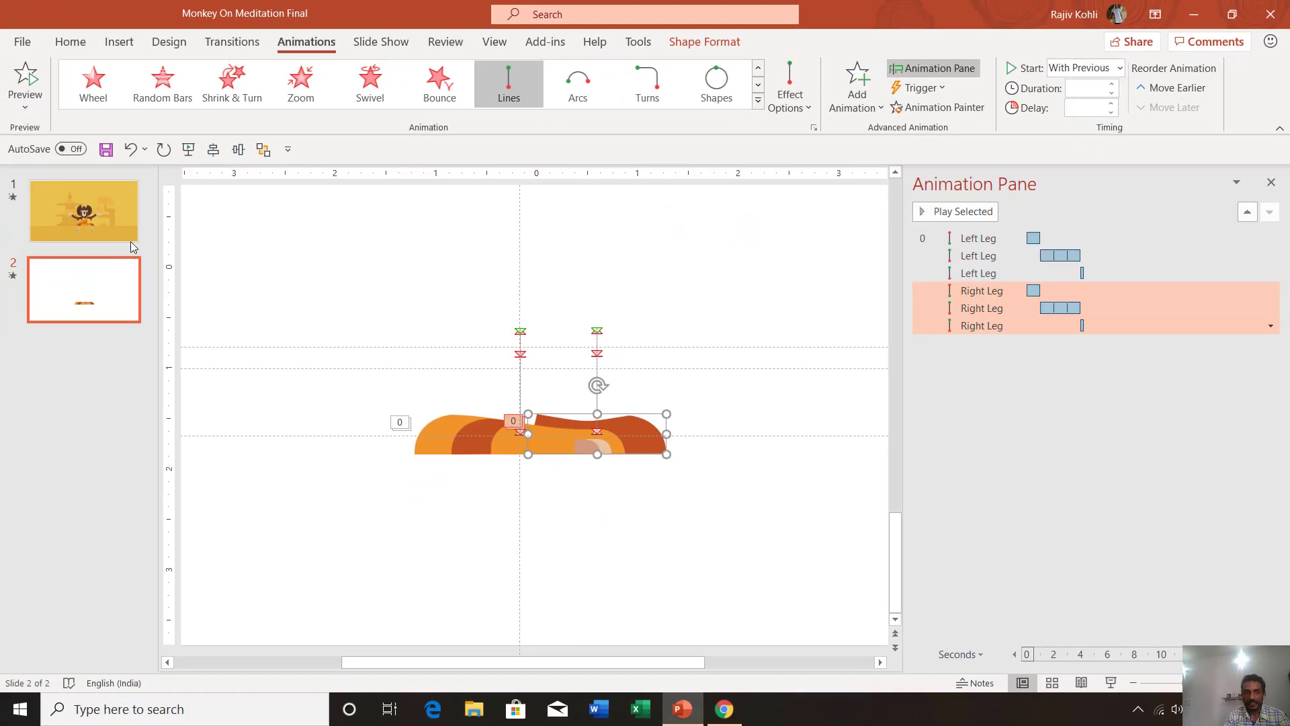
Compare slide 1's full animation list and motion paths with the two rebuilt legs on slide 2
left_click(127, 235)
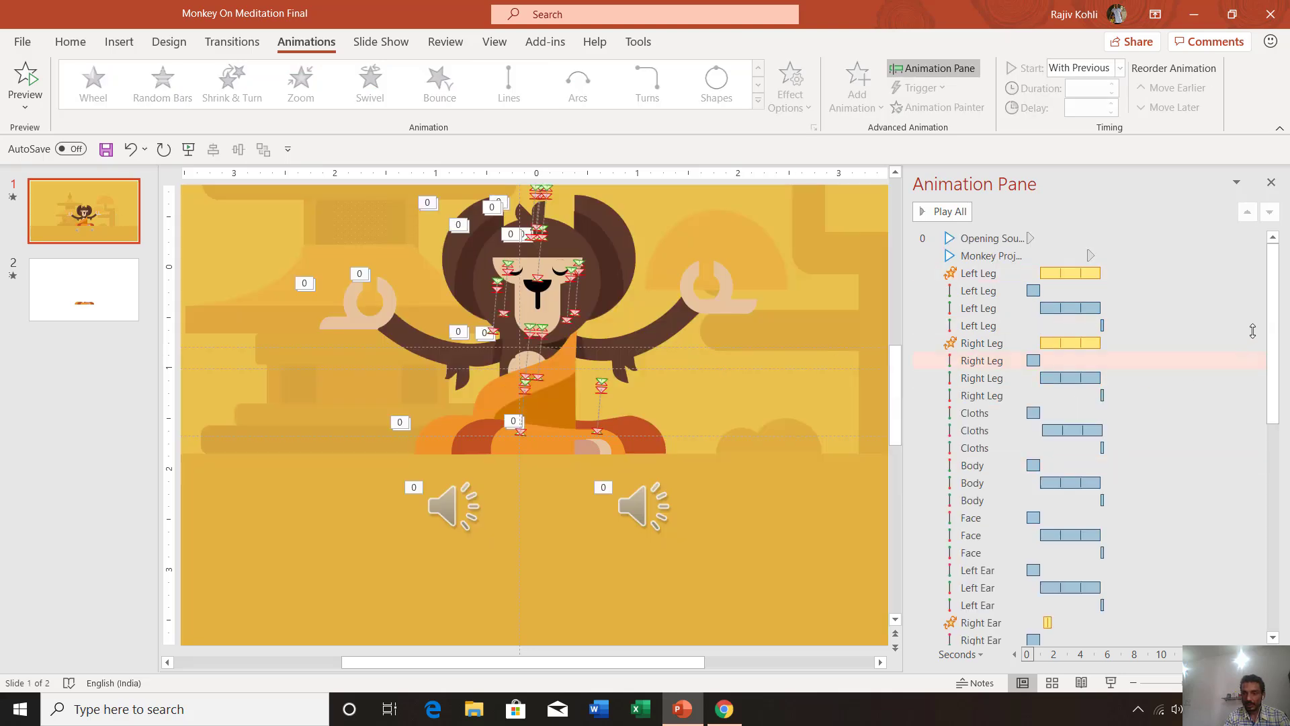
left_click_drag(1278, 307, 1283, 544)
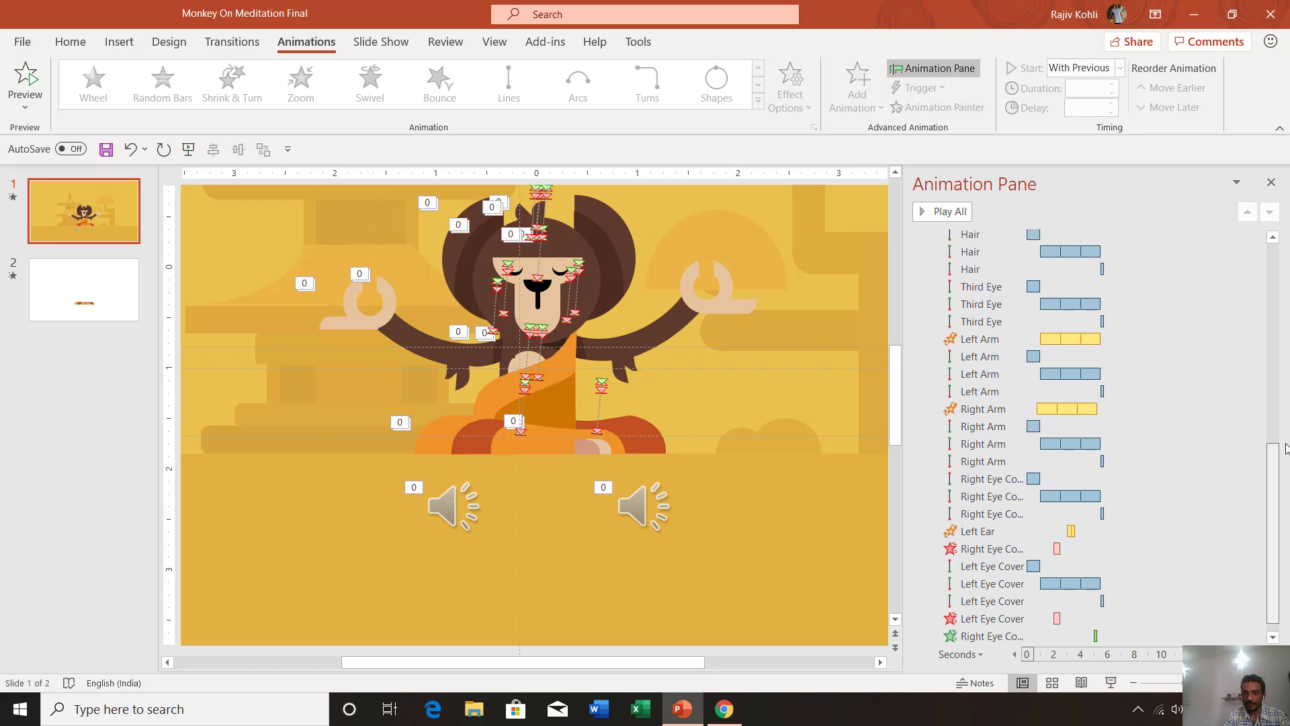
left_click(110, 214)
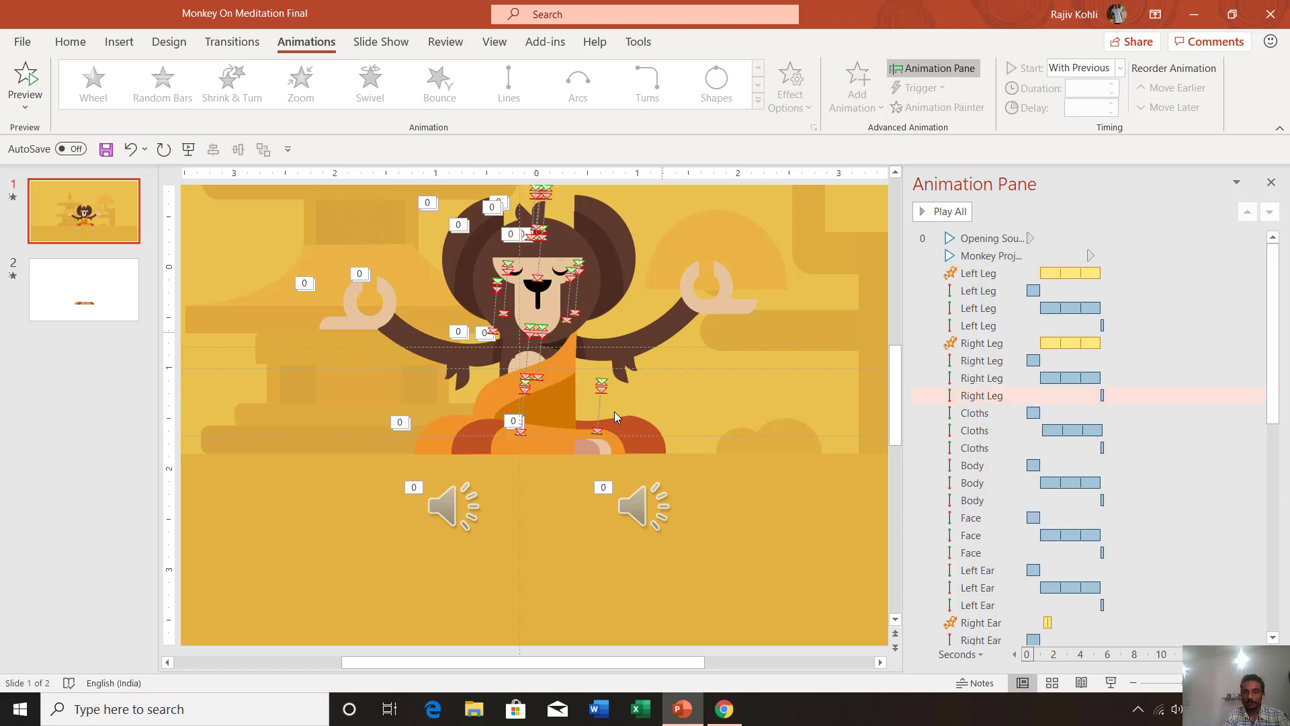
scroll(570, 304, "down", 1, "ctrl")
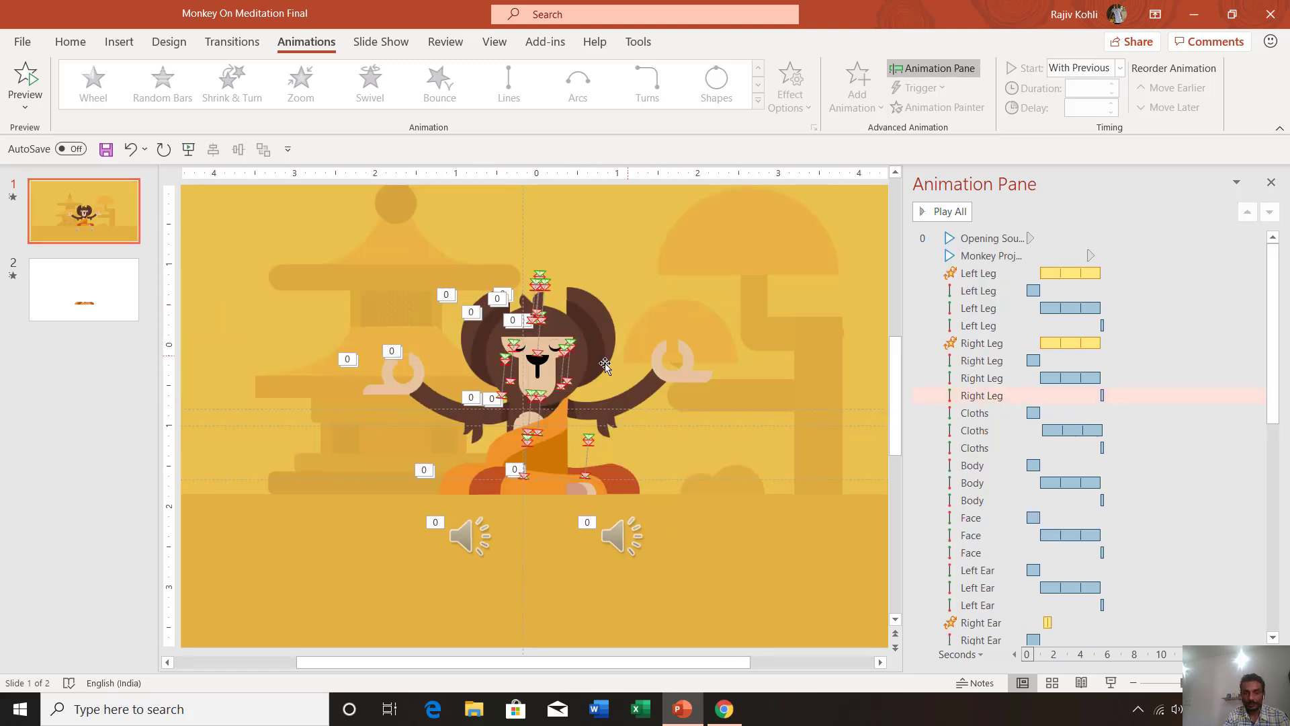
left_click(106, 279)
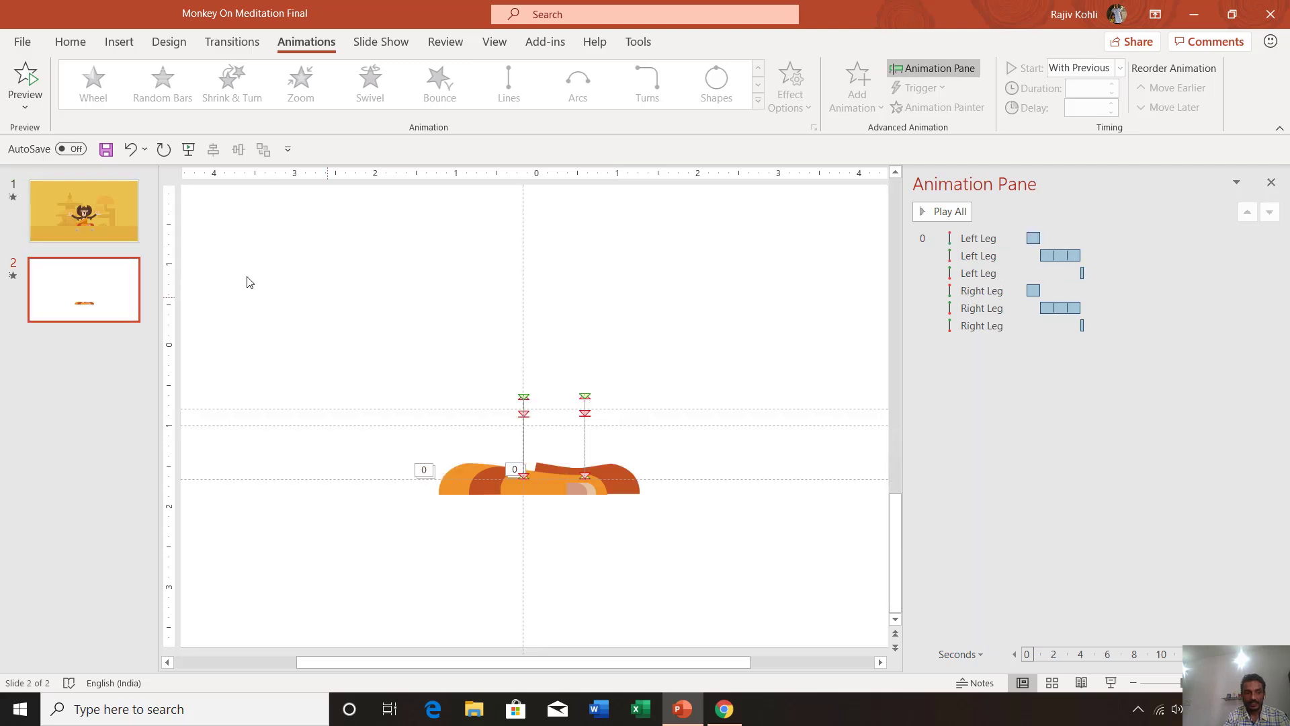
left_click(638, 43)
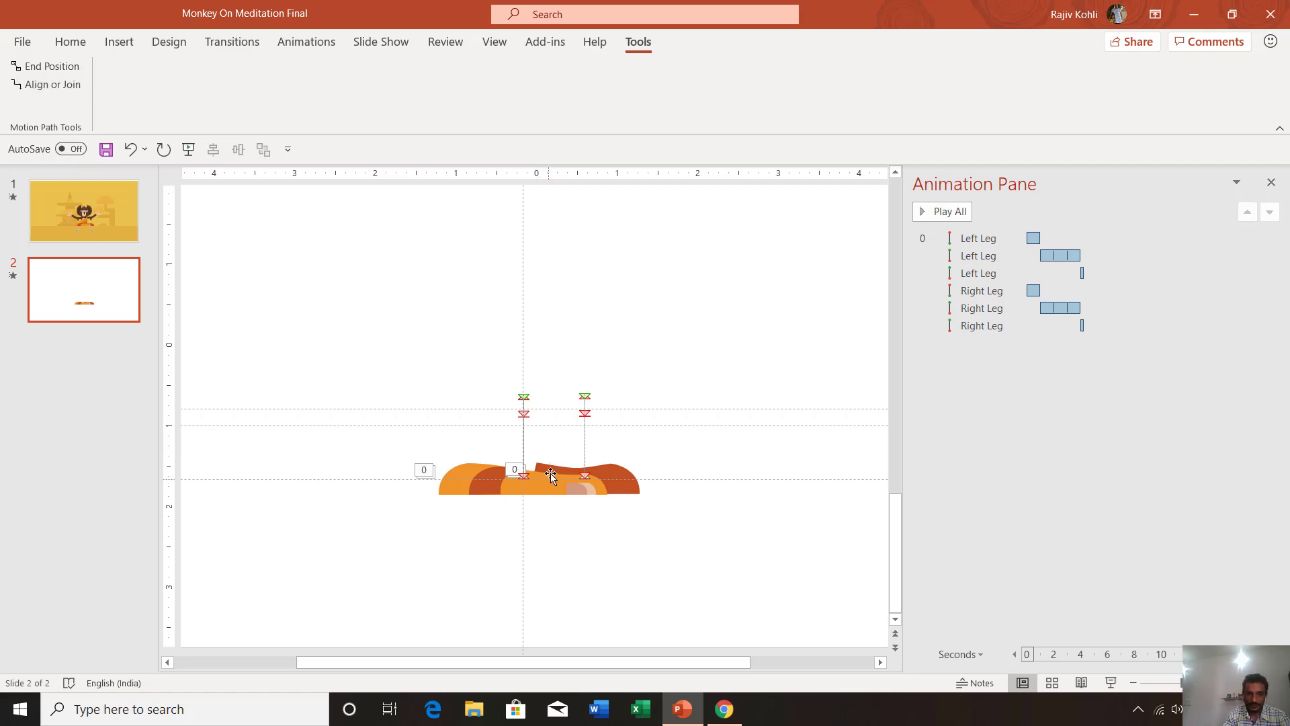
scroll(526, 447, "up", 5)
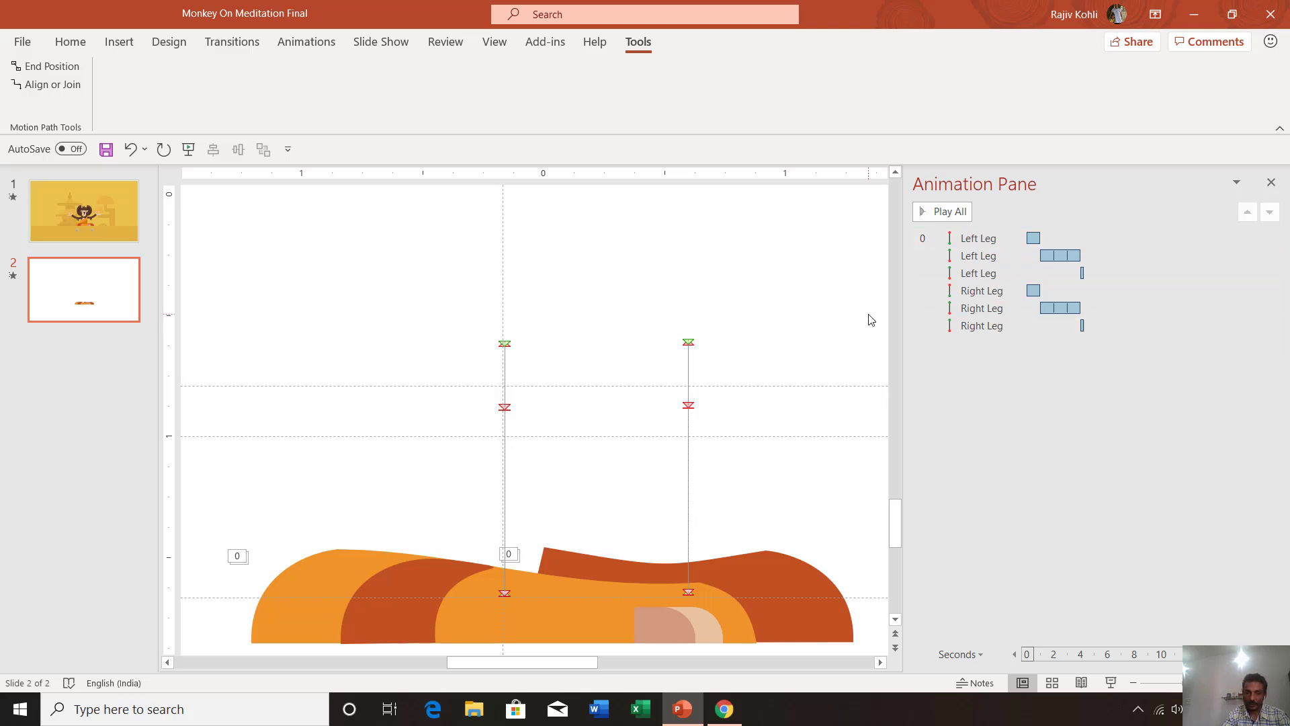
key("Page_Up")
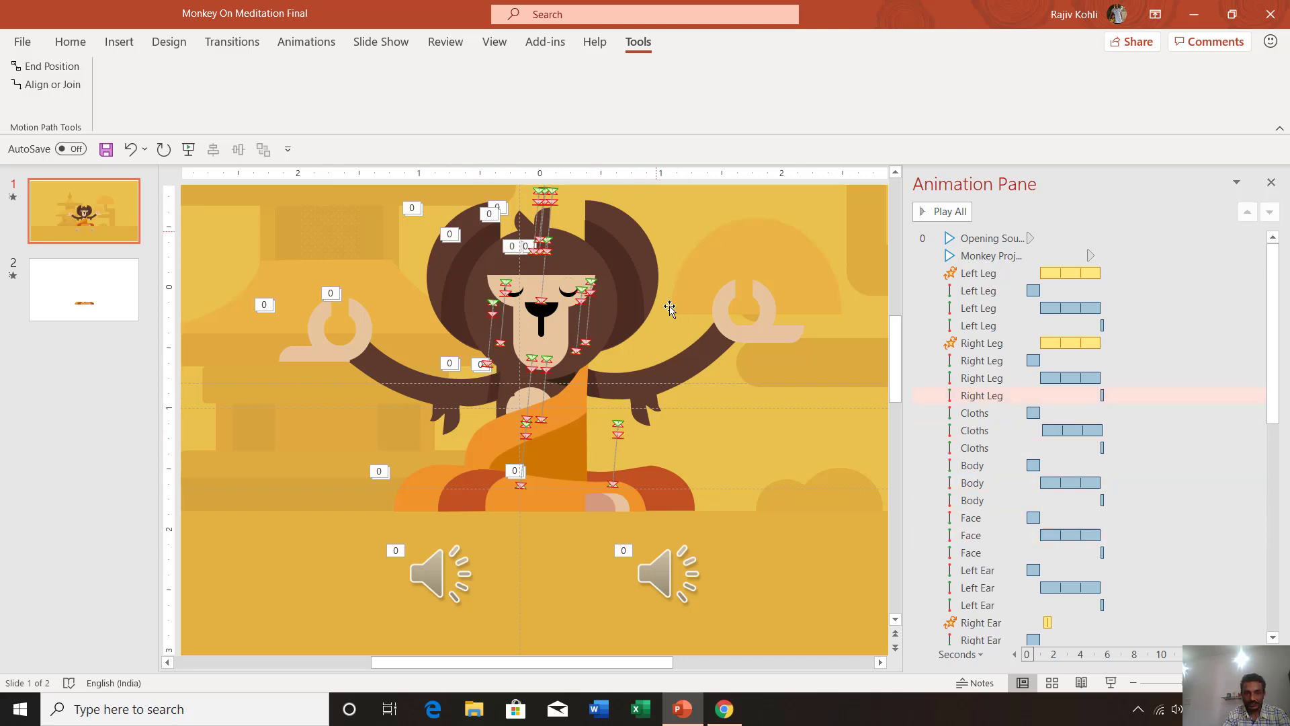
key("Page_Down")
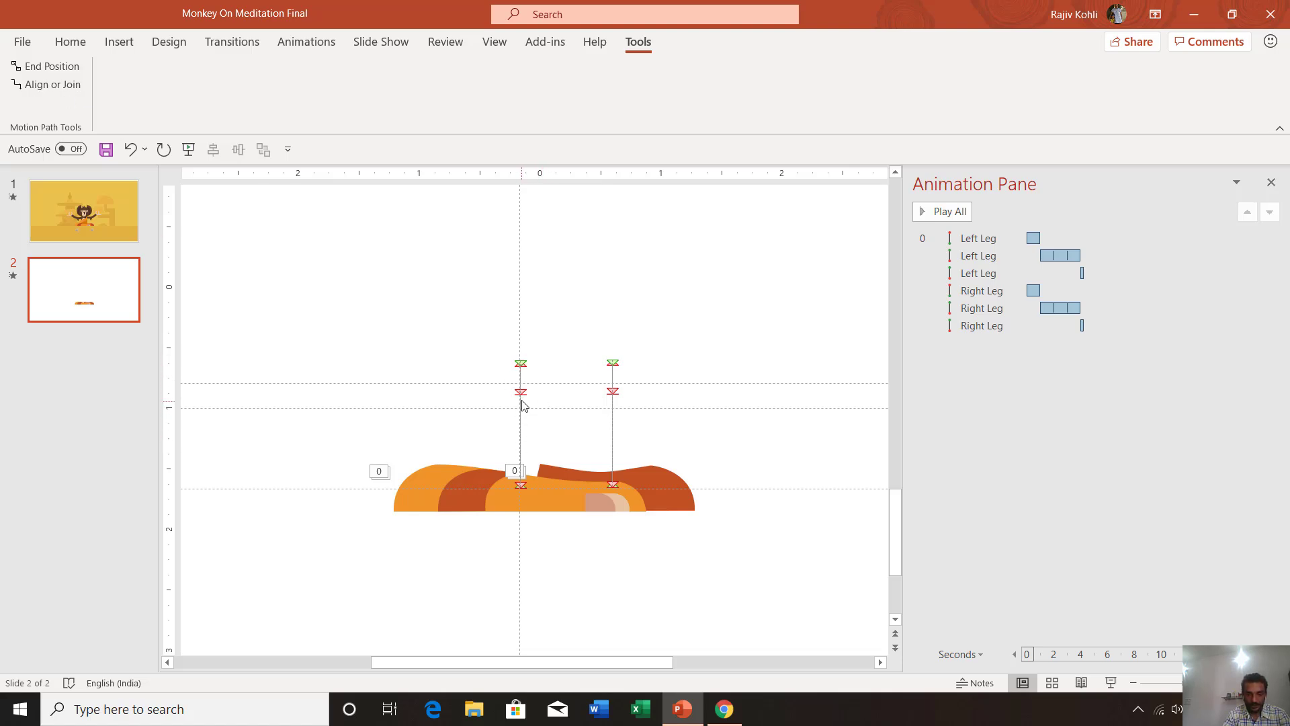
Move the start point of the left leg's third motion path upward, off the previous path's end, and preview slide 2 as a slide show
left_click(521, 365)
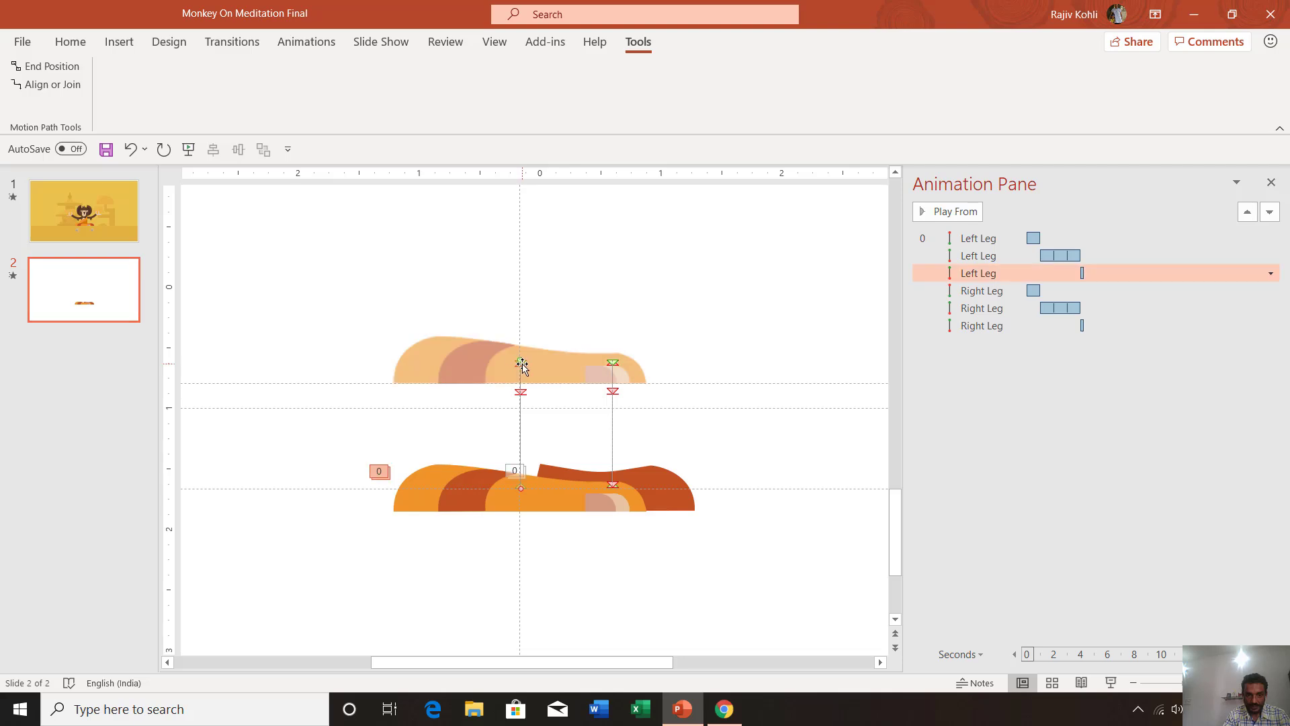
left_click_drag(521, 359, 521, 330)
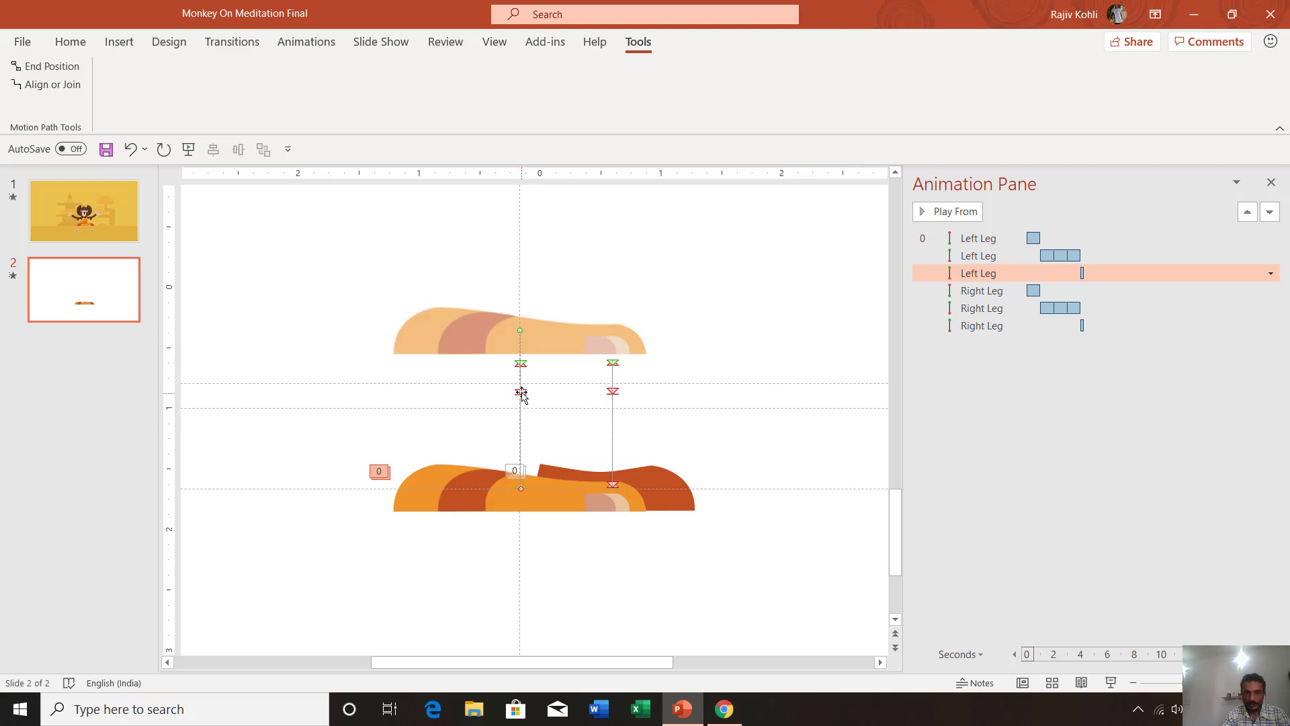
left_click(1111, 682)
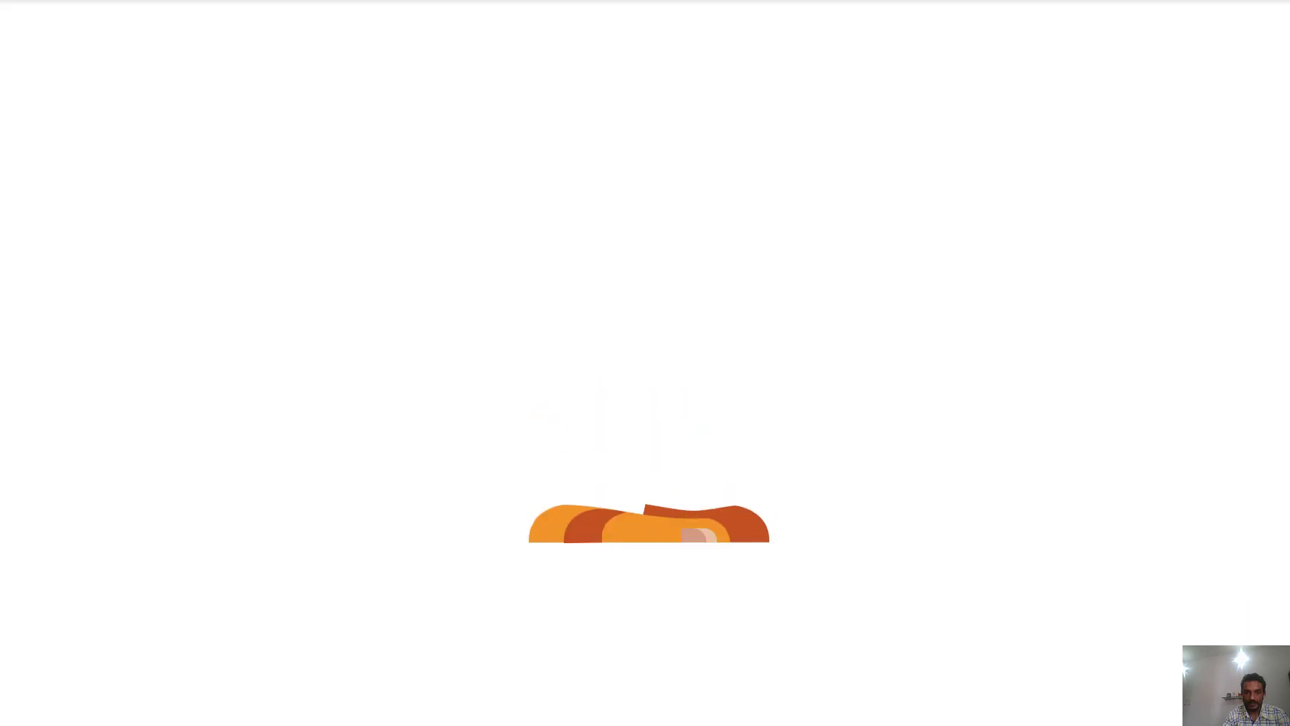
key("Escape")
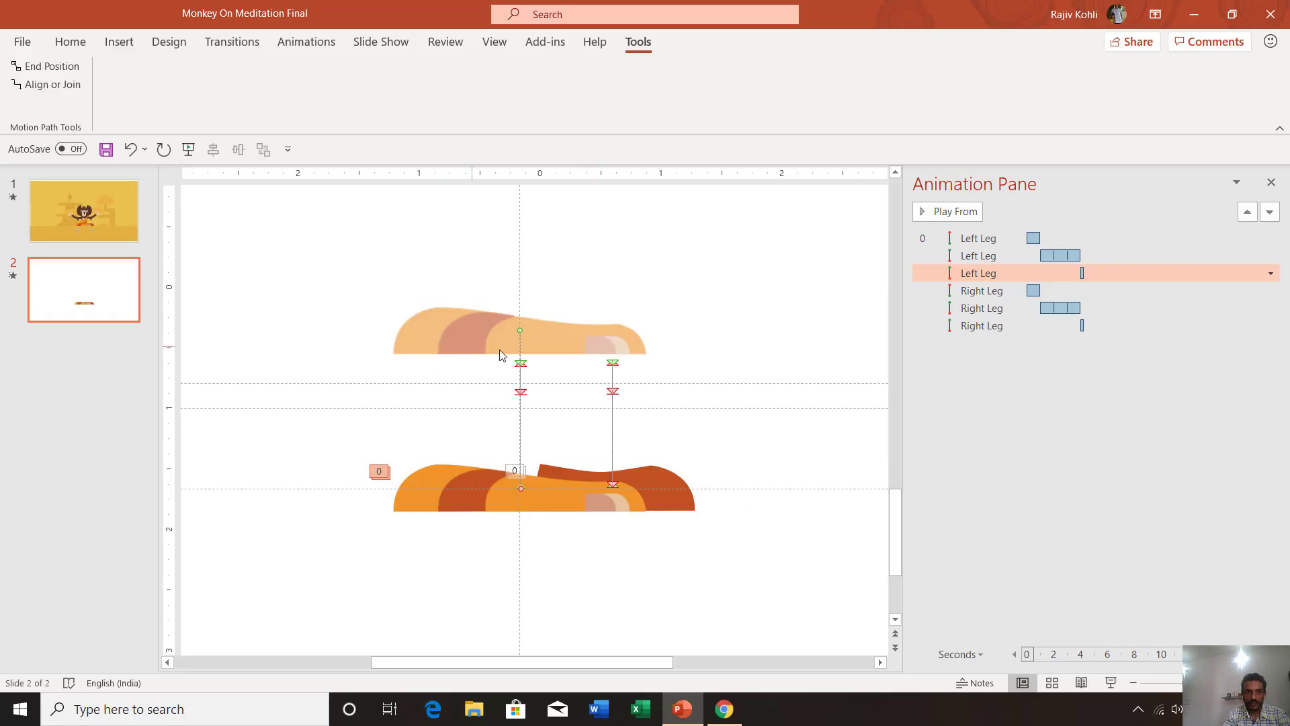
Delete the right leg from slide 2
left_click(620, 478)
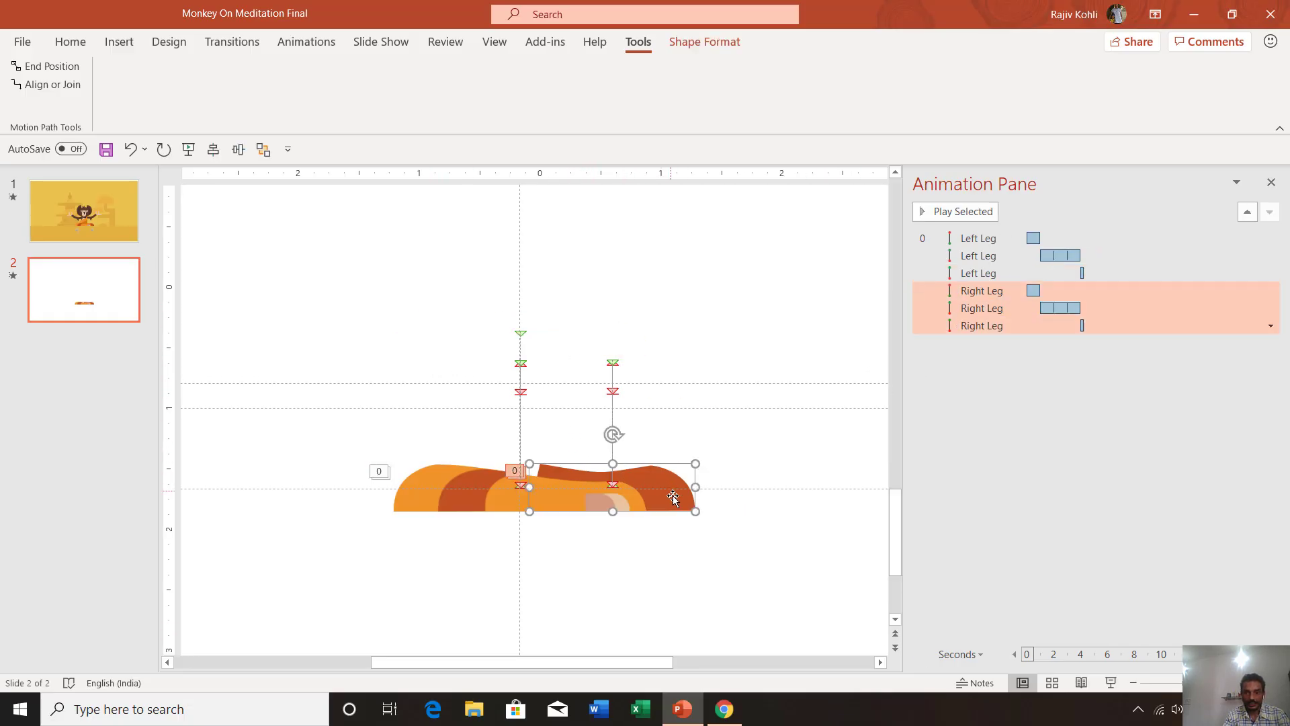
key("Delete")
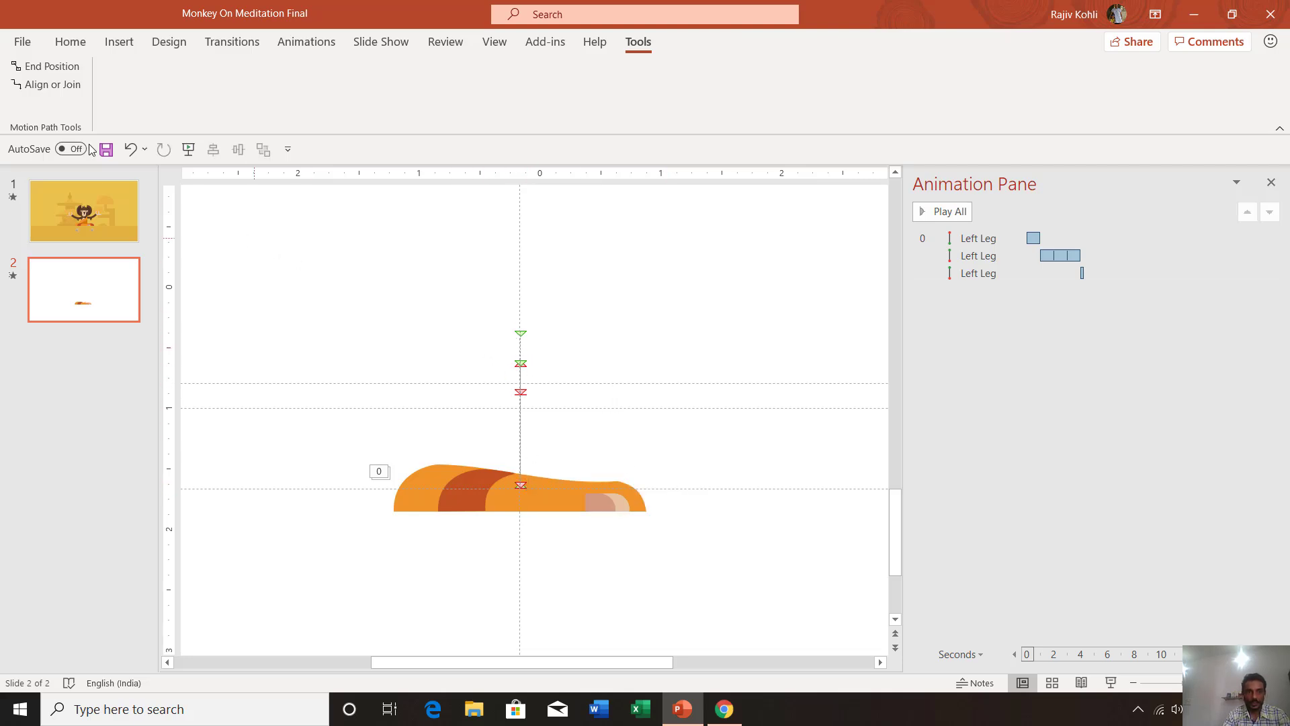
Align the left leg's three motion paths, one Up and two Down, end to end with the Align or Join tool
left_click(40, 85)
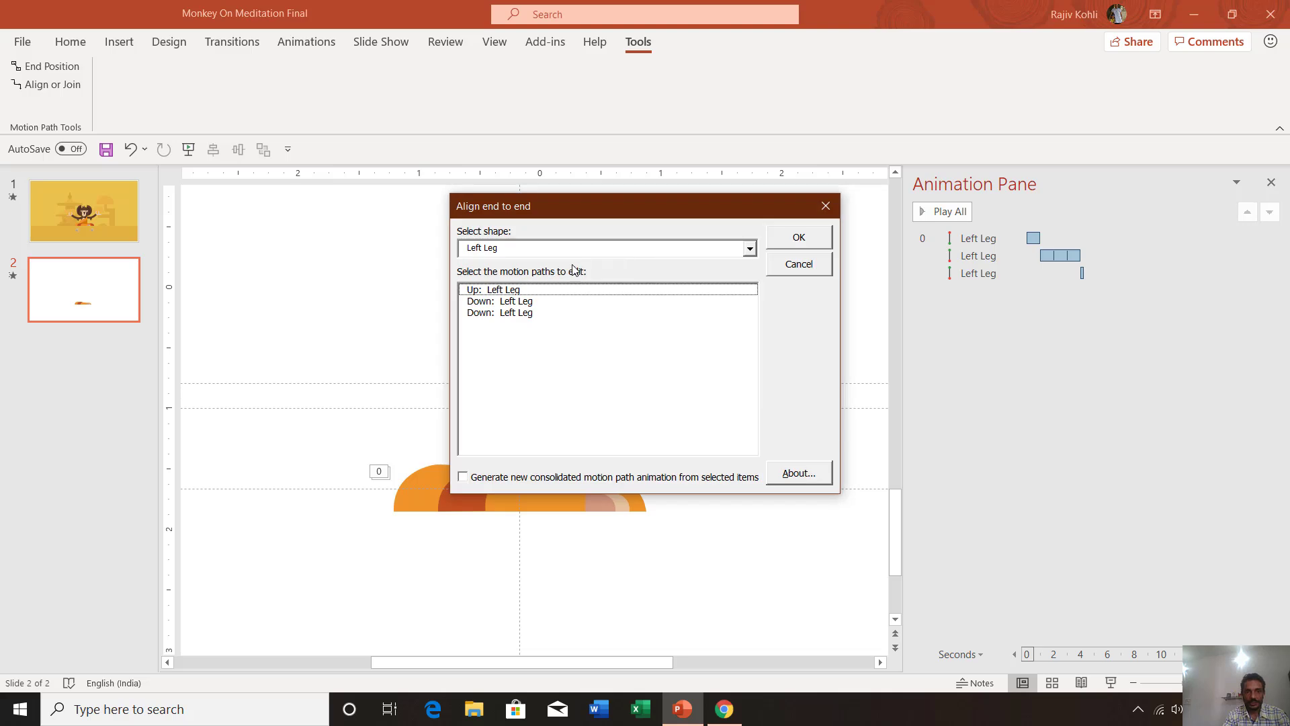
left_click(525, 289)
left_click(523, 302, "ctrl")
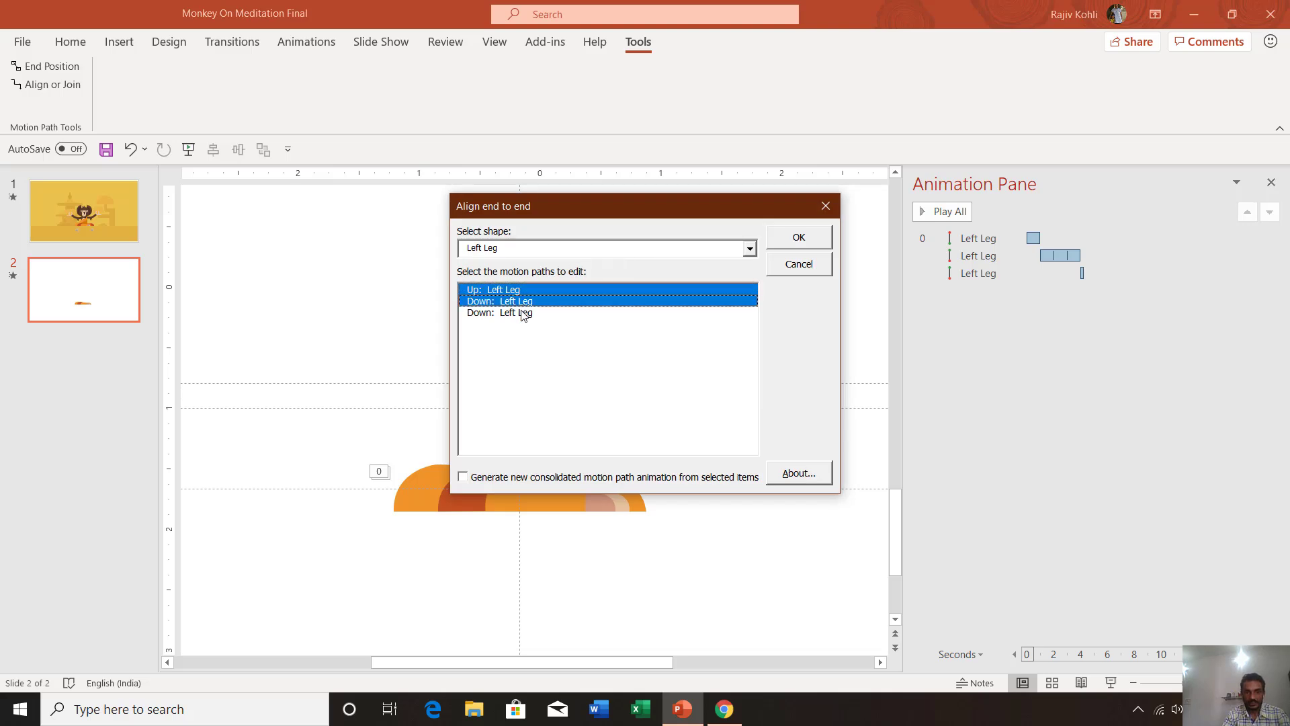
left_click(523, 313, "ctrl")
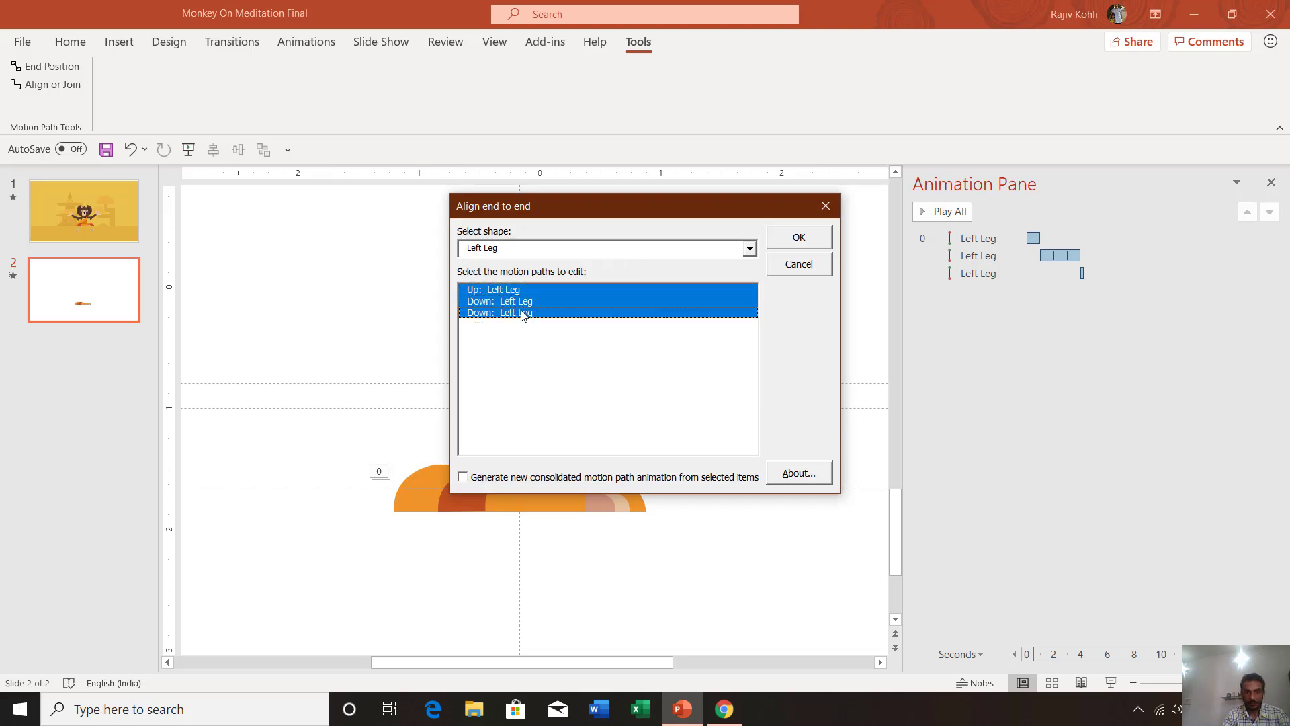
left_click(799, 238)
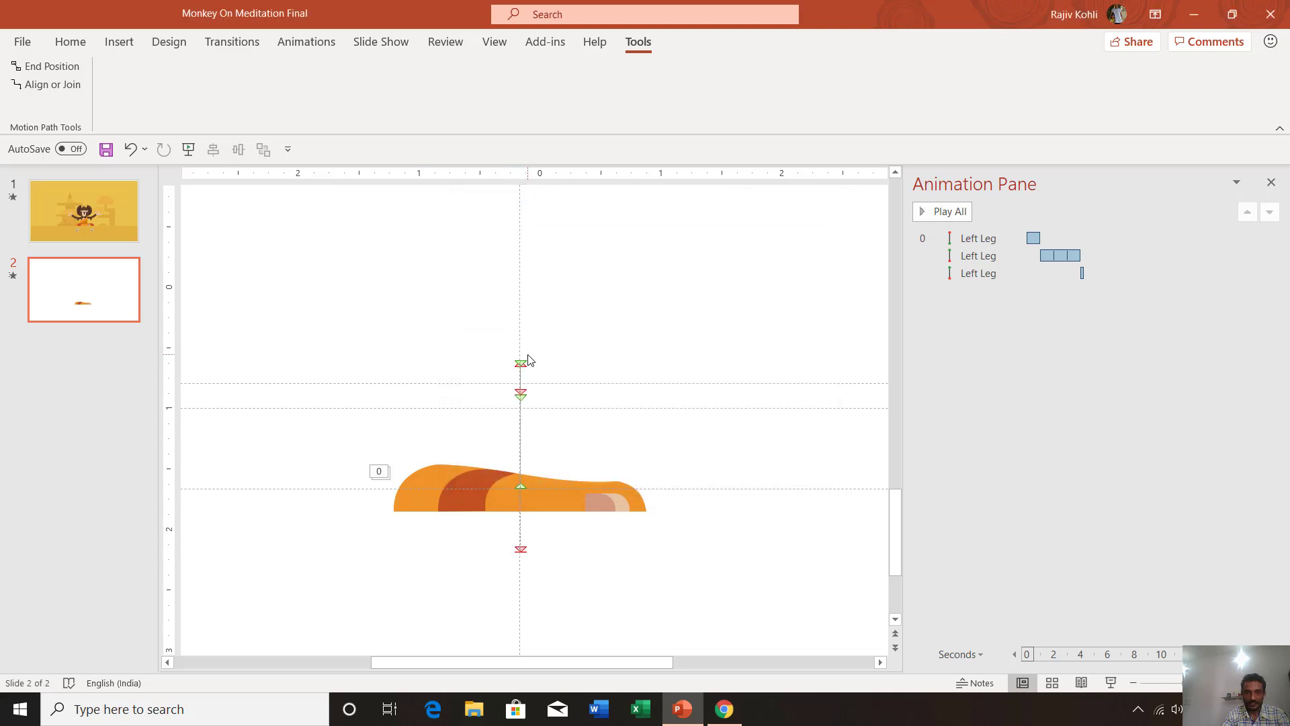
Preview the left leg's aligned motion paths twice as a slide show
left_click(1114, 683)
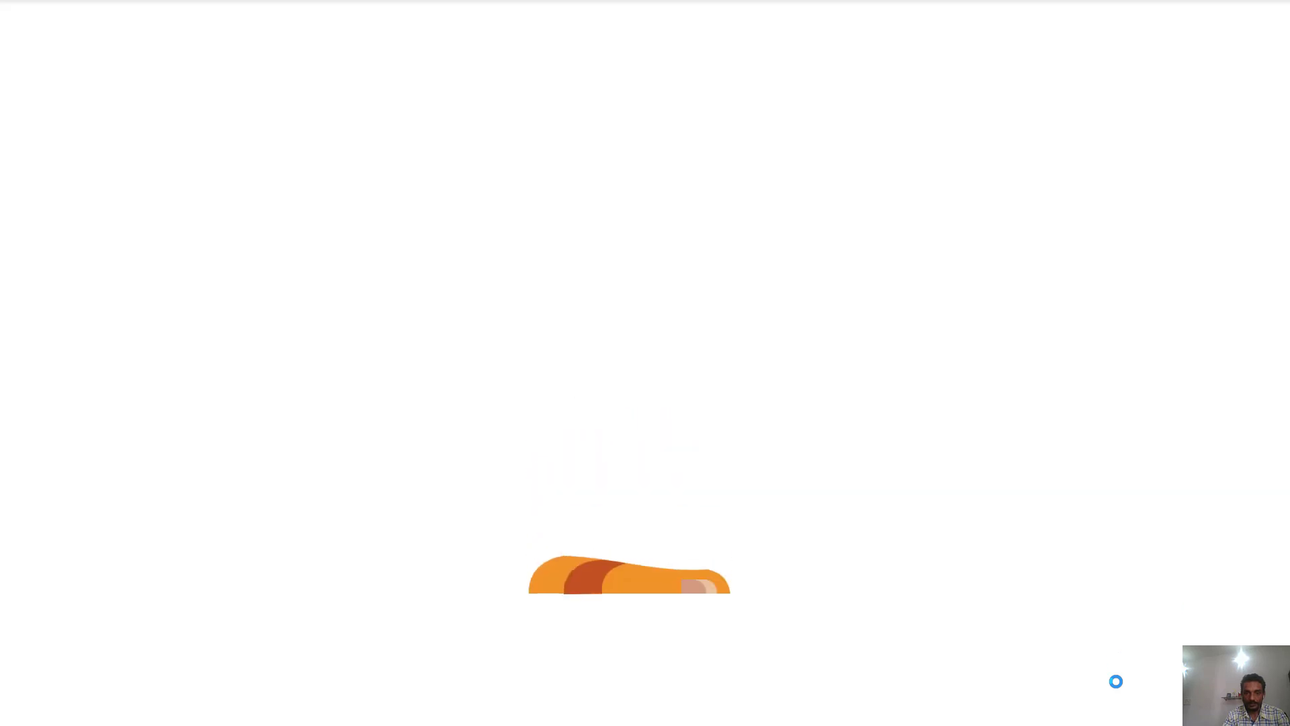
key("Escape")
left_click(1115, 682)
key("Escape")
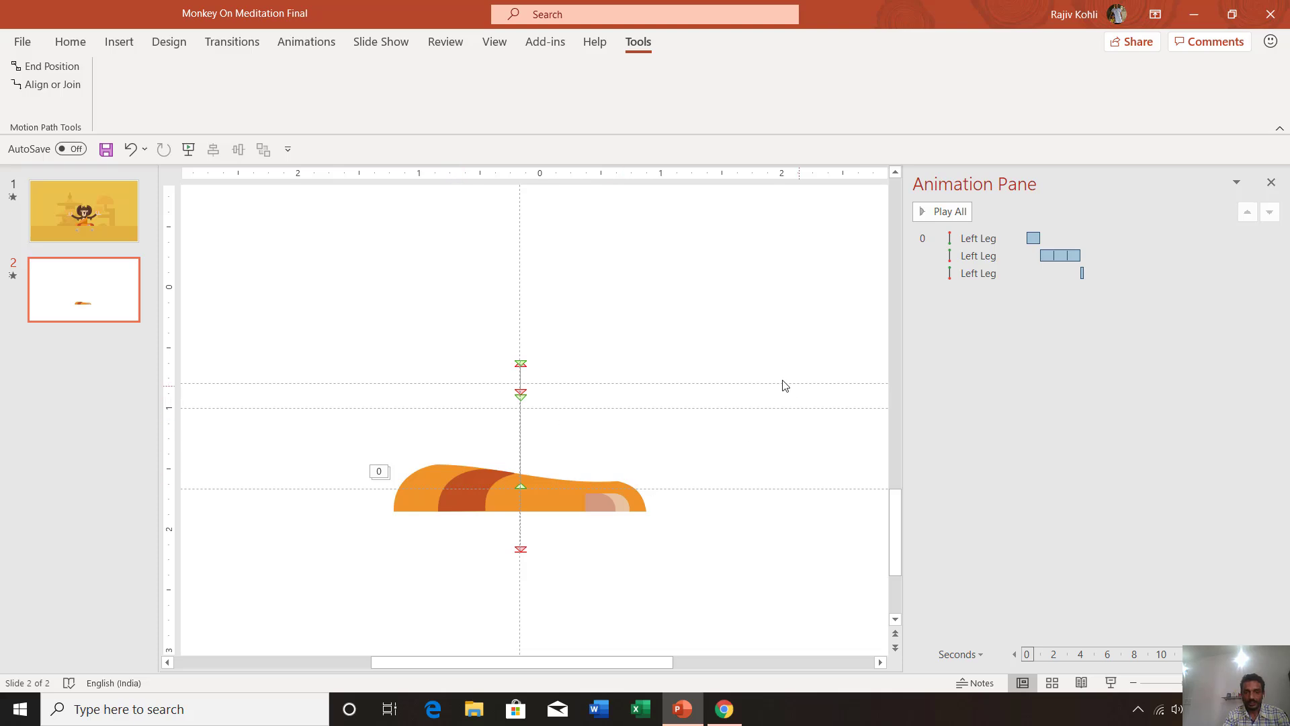
Remove all the left leg's existing animations and add a Left motion path to it
left_click(987, 272, "shift")
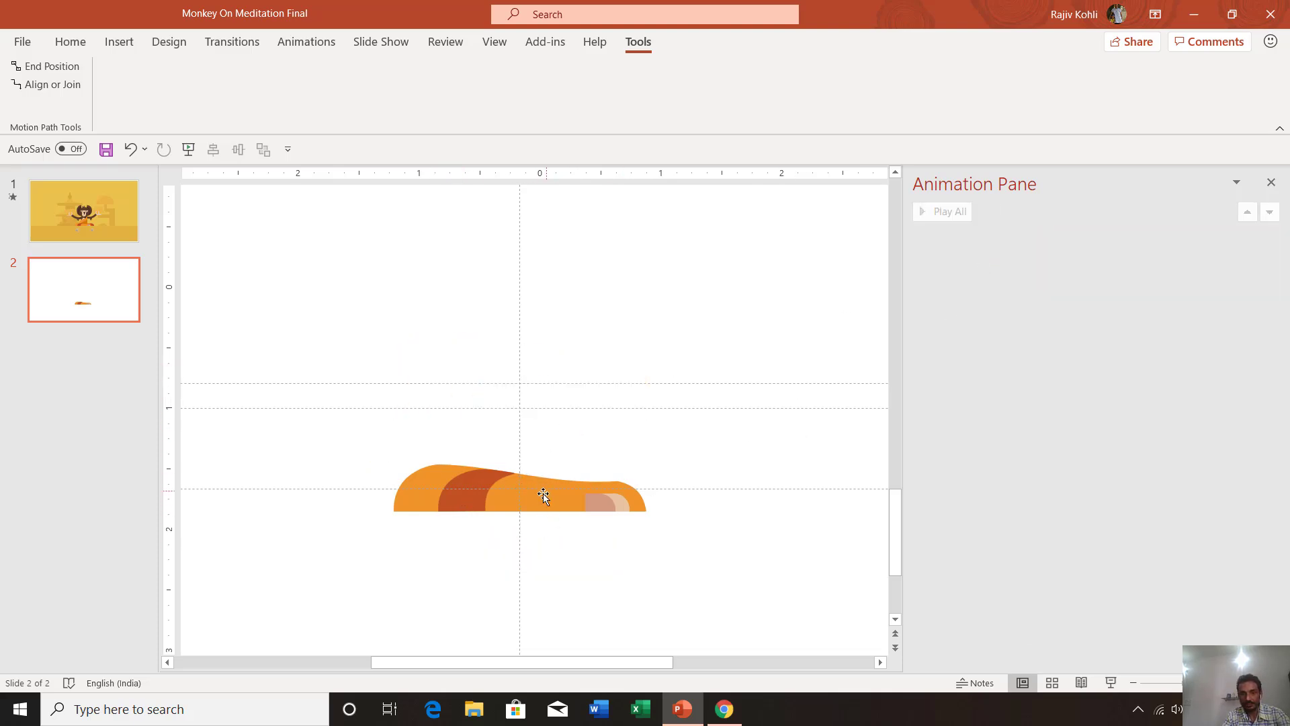
scroll(484, 495, "down", 2)
left_click(626, 541)
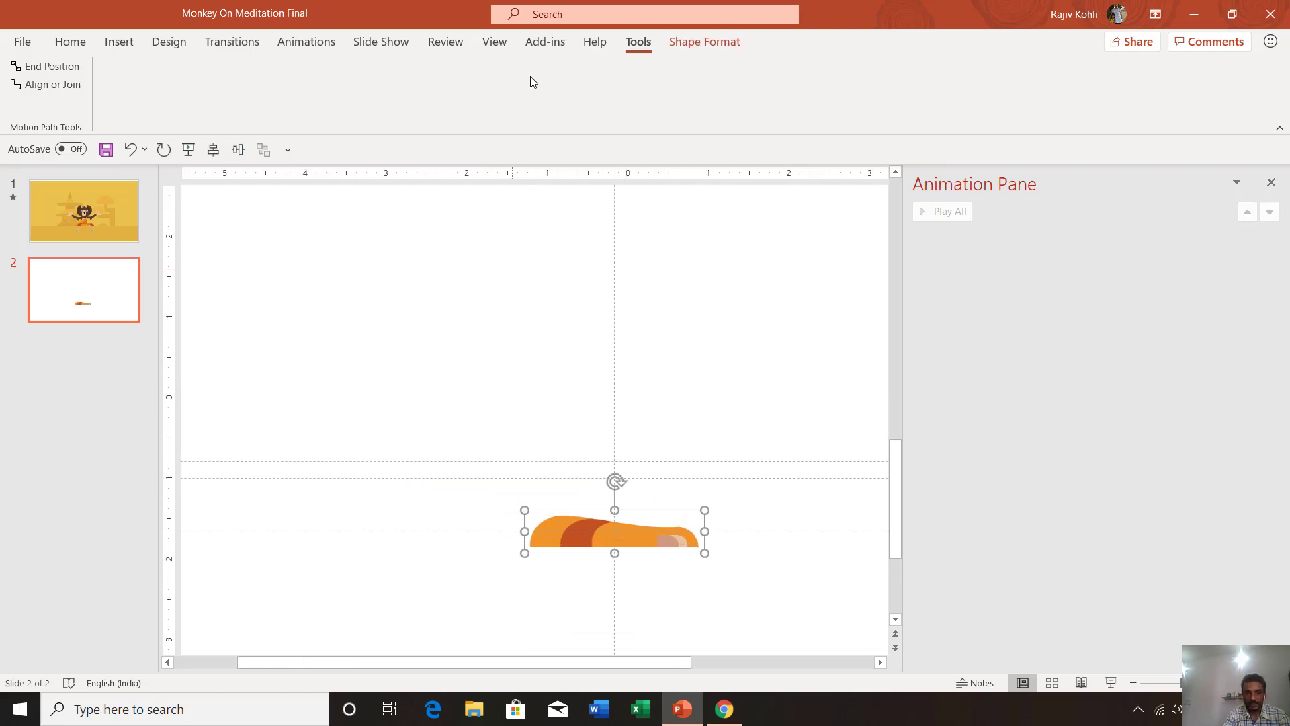
left_click(306, 42)
left_click(857, 88)
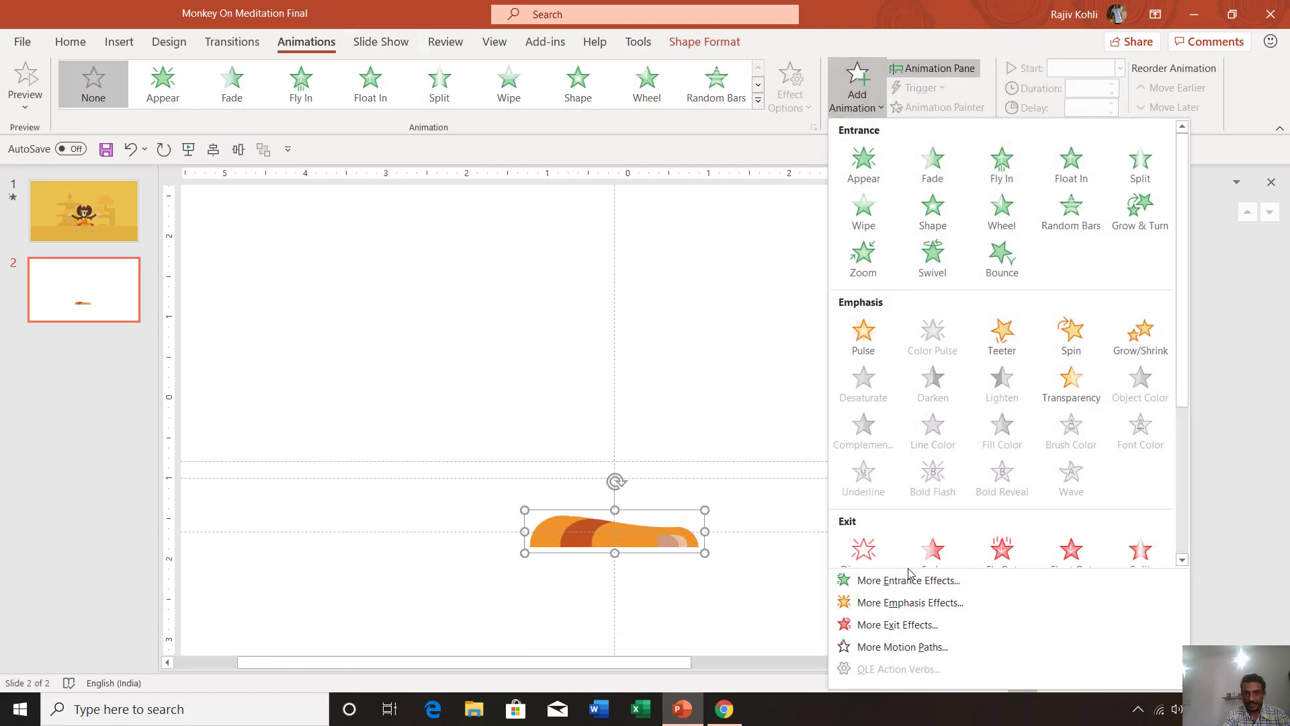
left_click(903, 647)
scroll(740, 403, "down", 5)
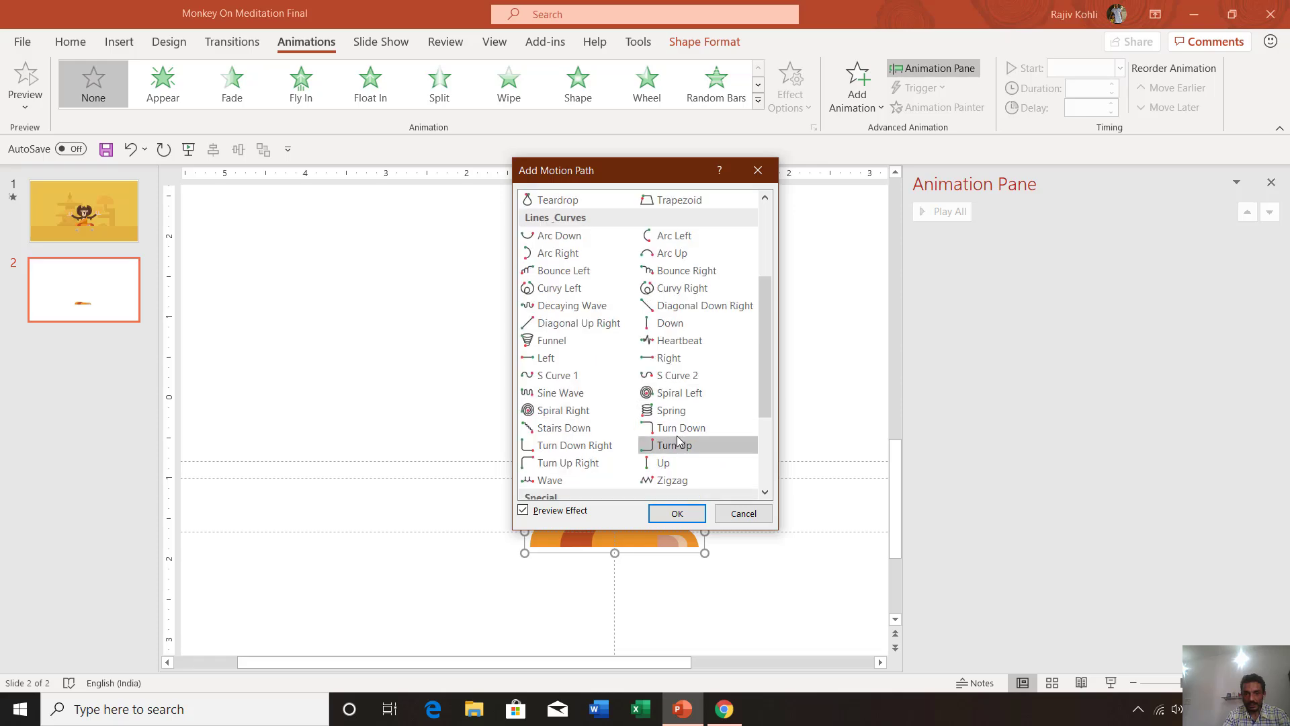
left_click(546, 358)
left_click(678, 514)
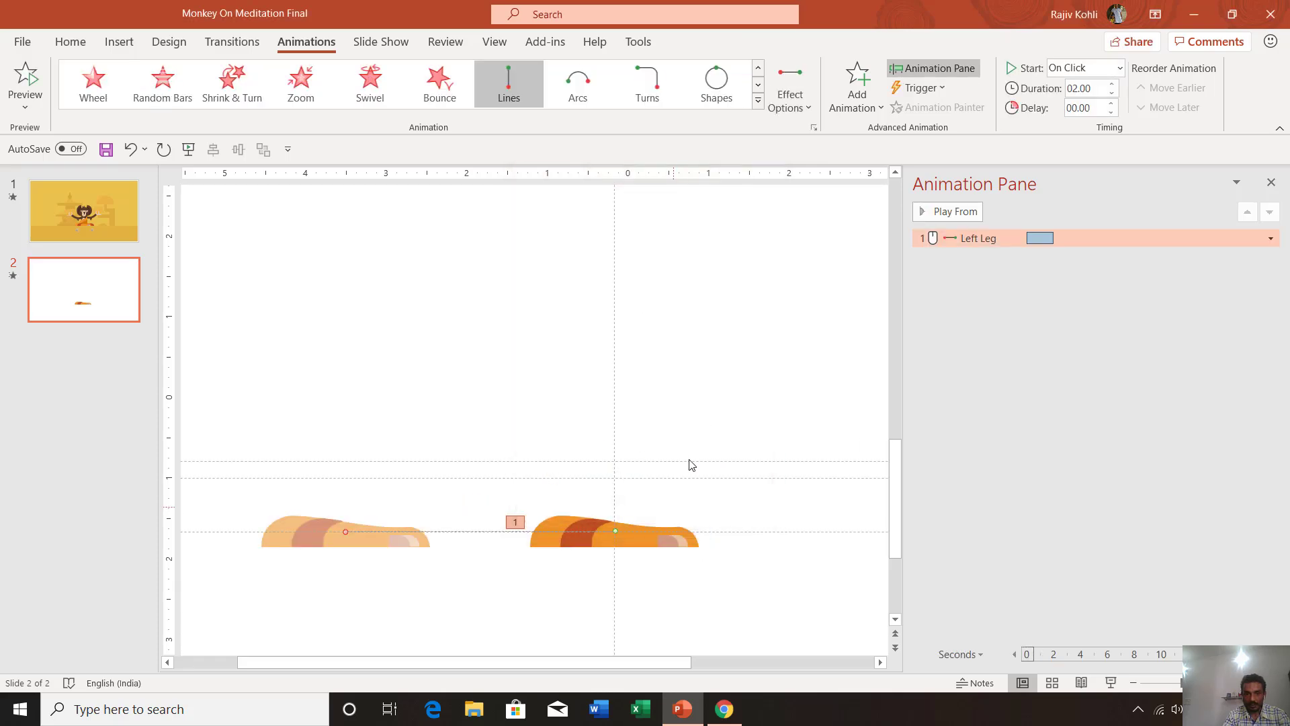
Add an Up motion path to the left leg as its second animation
left_click(857, 88)
left_click(874, 625)
scroll(574, 470, "down", 2)
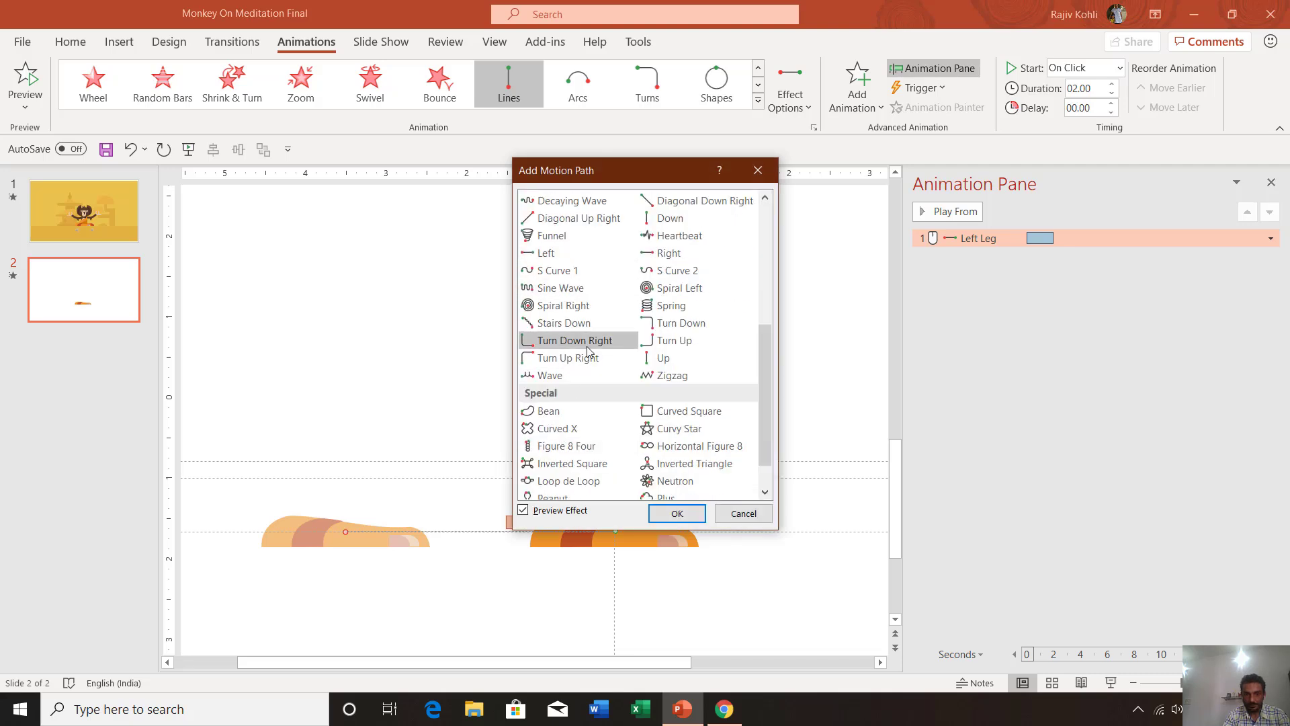
scroll(584, 356, "up", 1)
scroll(592, 312, "up", 1)
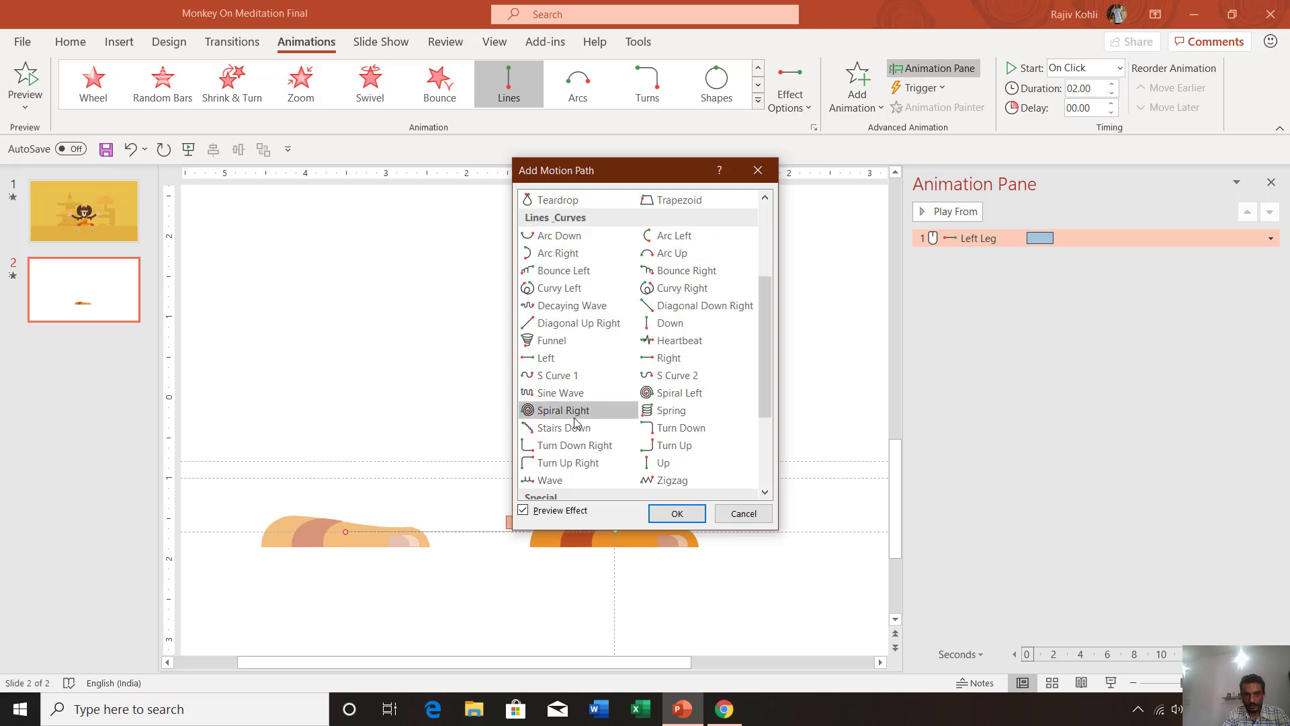
left_click(662, 463)
left_click(664, 513)
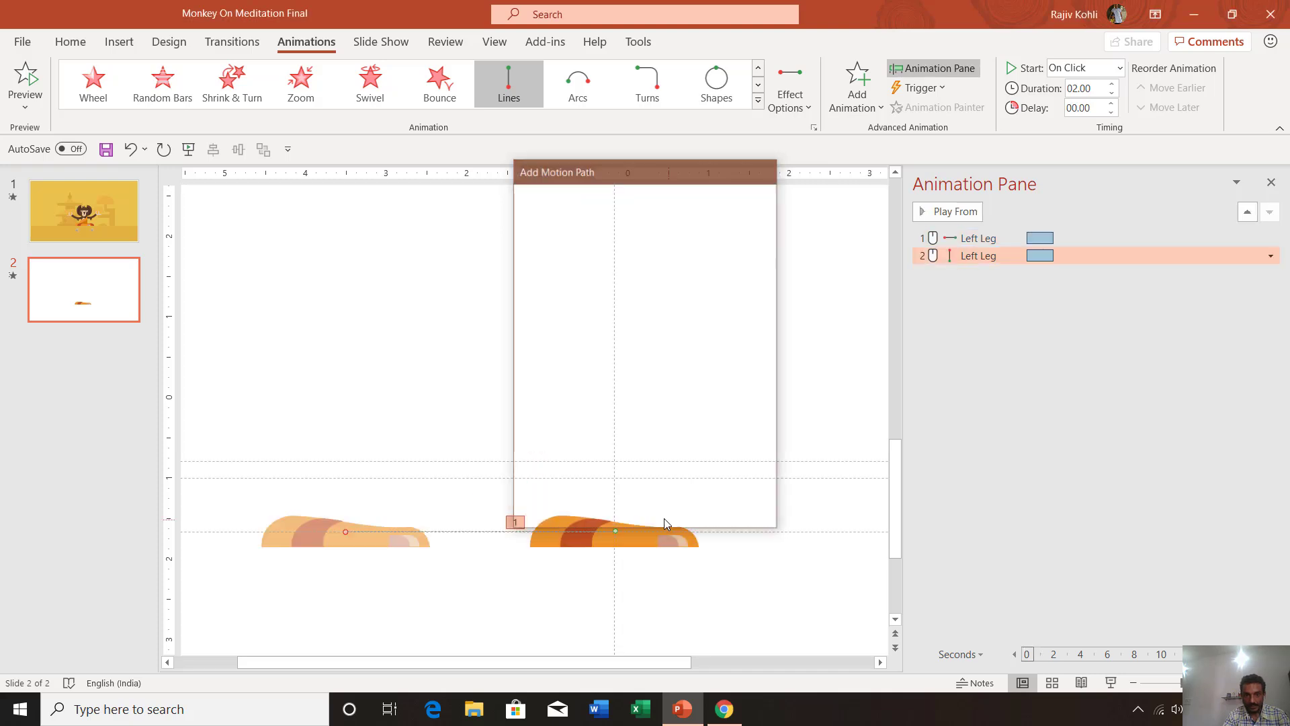
Move the Up motion path's start to the end of the Left path and its end point high above the leg
left_click_drag(612, 531, 346, 531)
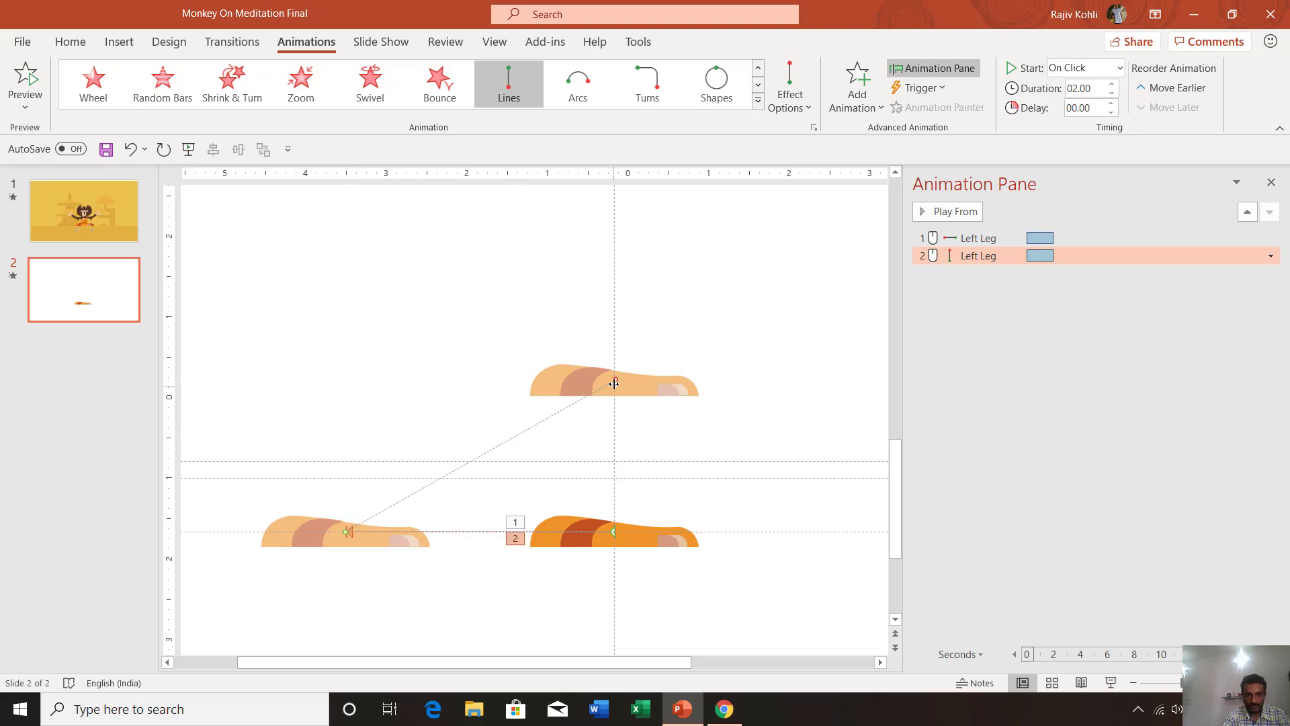
left_click_drag(615, 380, 615, 337)
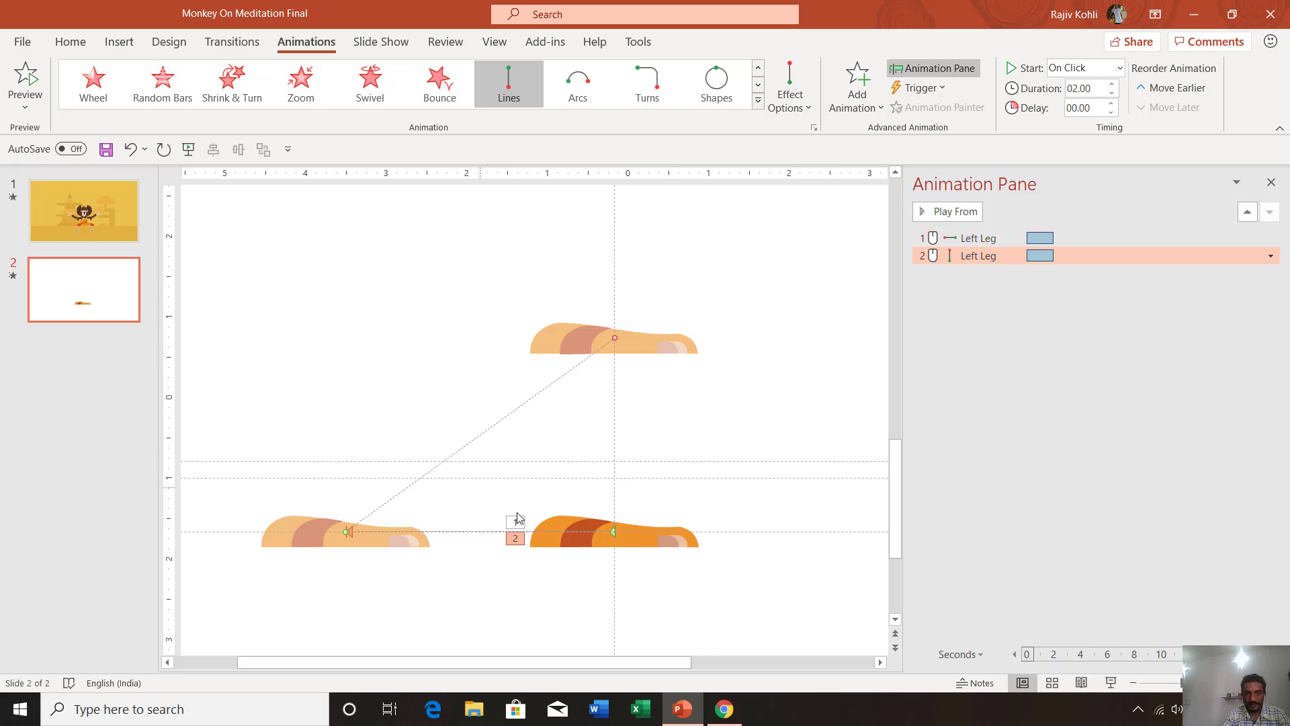
Add a second Left motion path to the left leg, running from the Up path's end to above the first Left path's end
left_click(670, 543)
left_click(857, 86)
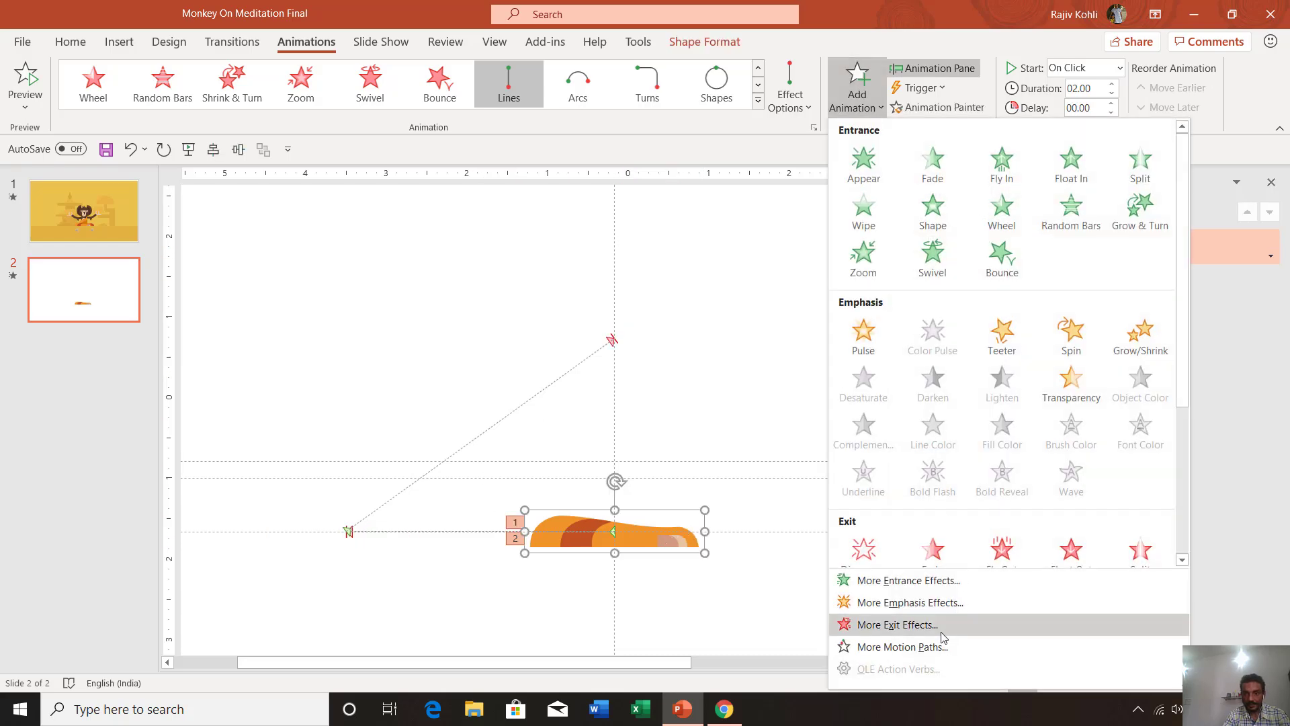
left_click(903, 647)
scroll(658, 406, "down", 2)
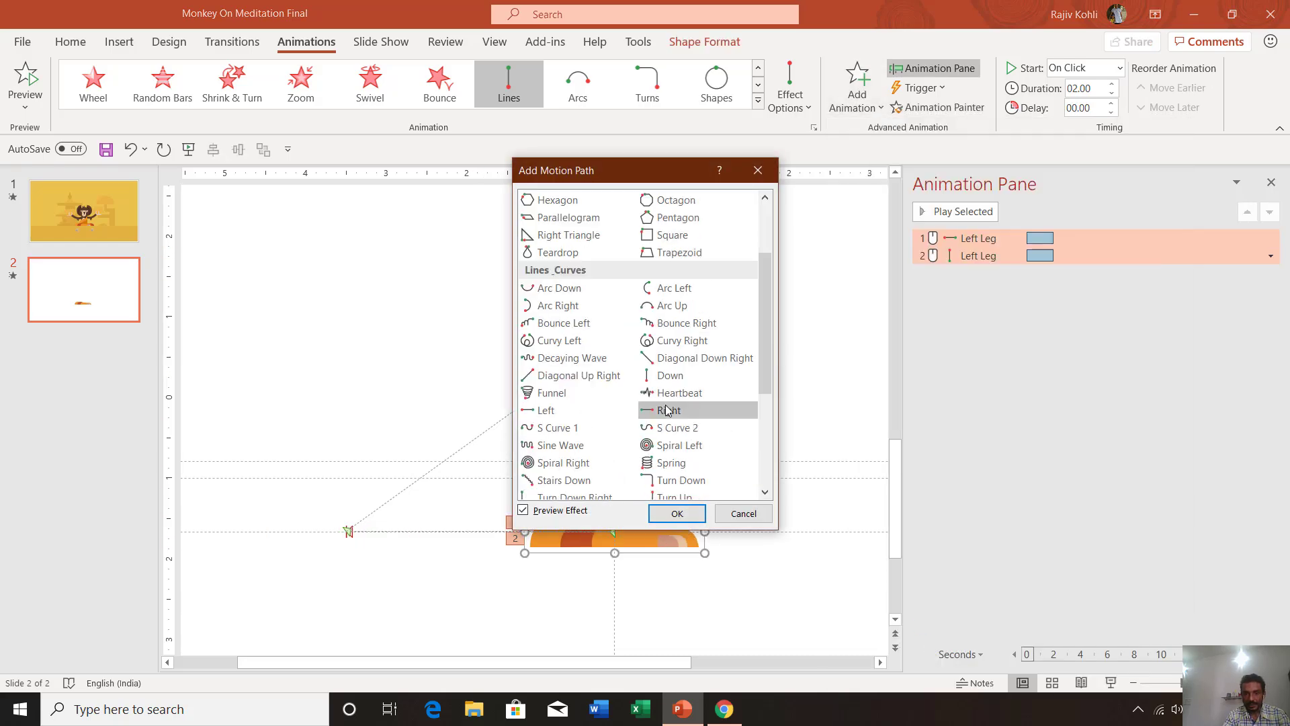
left_click(538, 411)
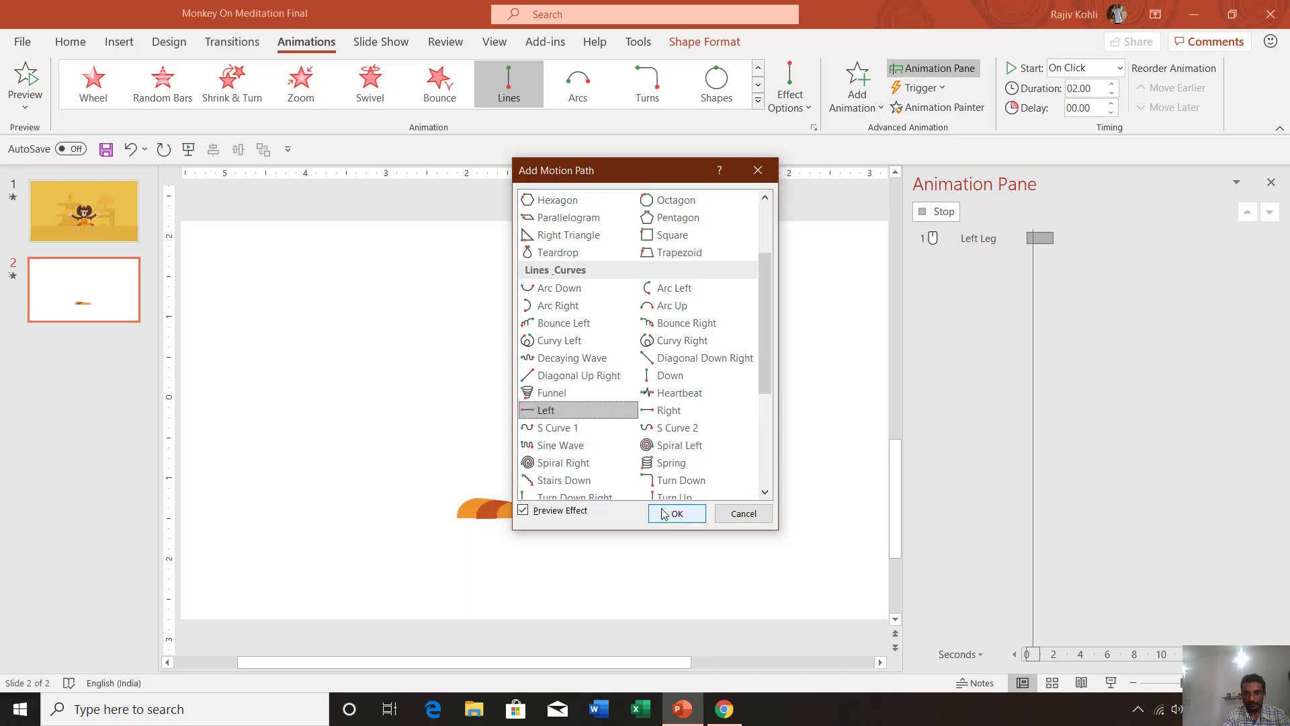
left_click(676, 513)
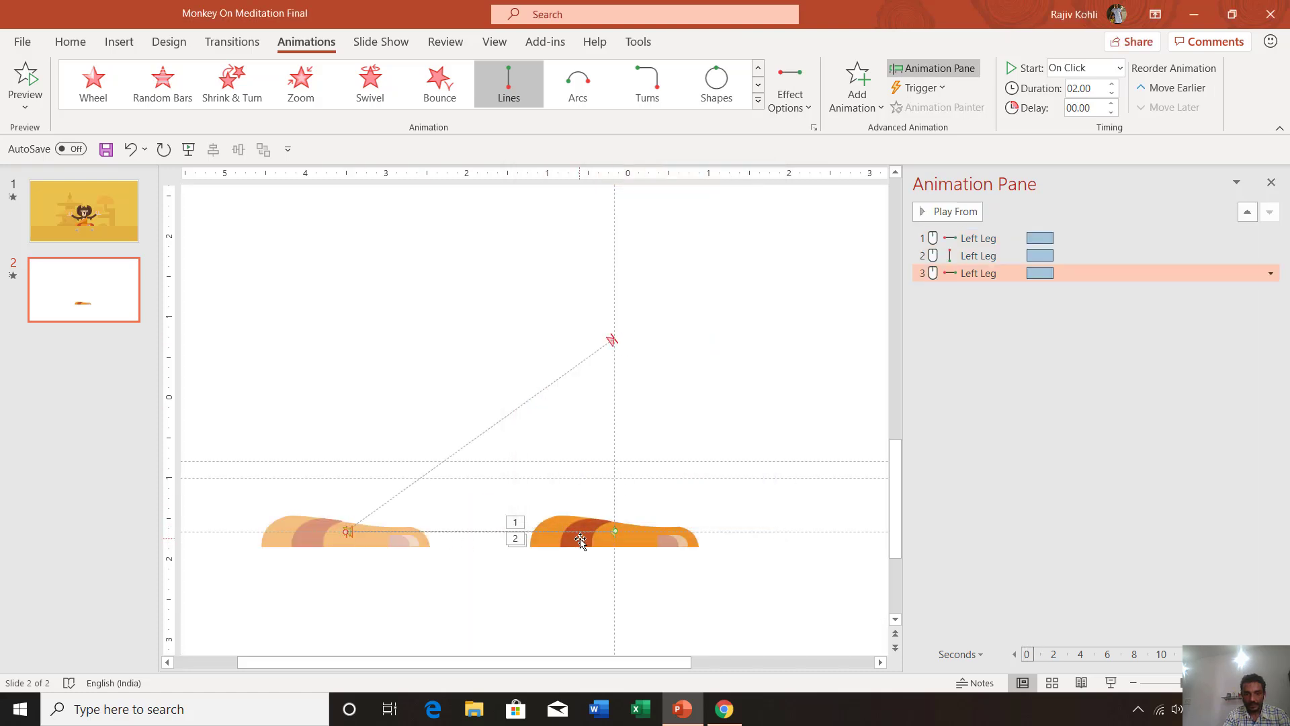
left_click(612, 340)
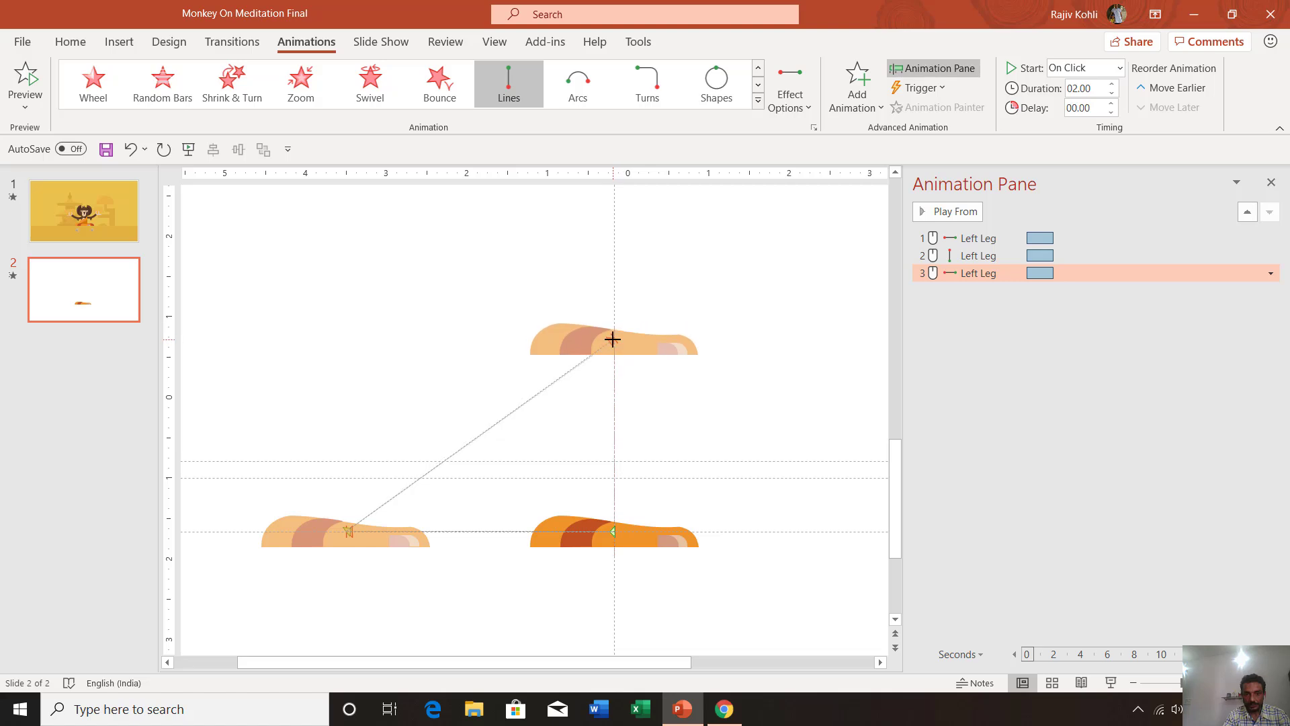
left_click_drag(346, 531, 358, 337)
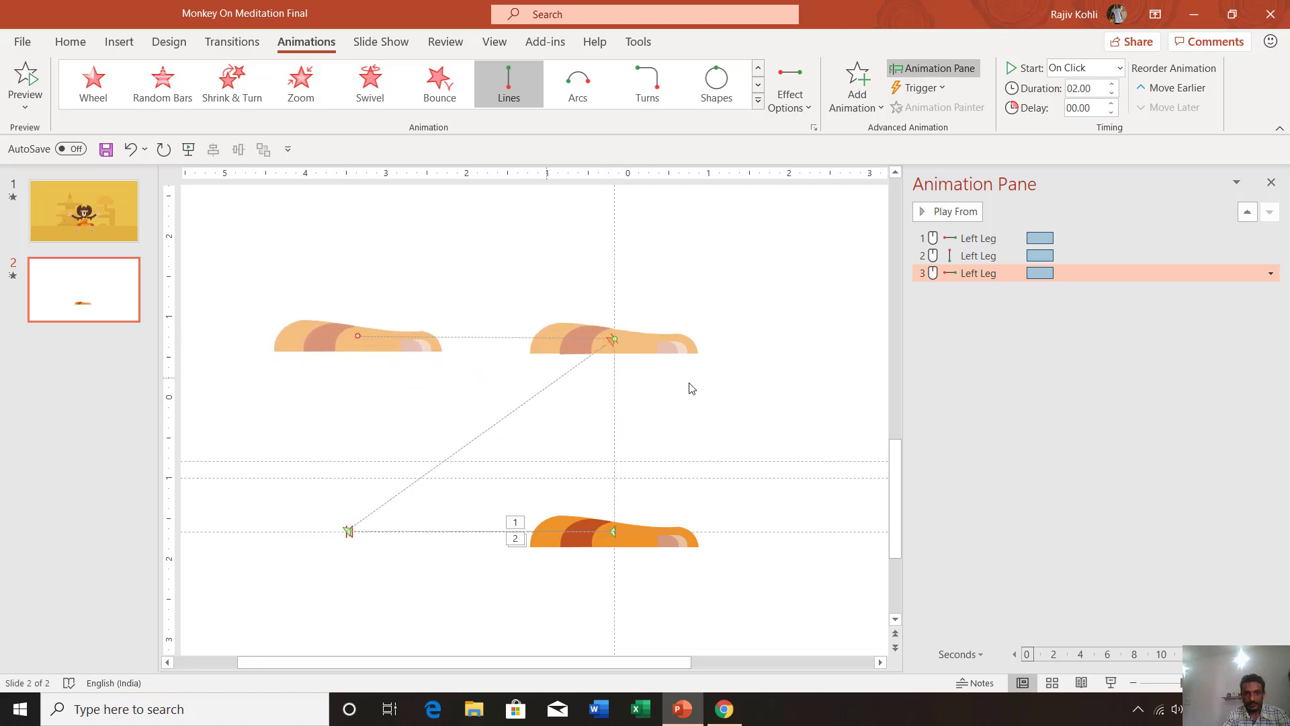
Set all three left leg motion paths to start After Previous and preview them as a slide show
left_click(970, 238)
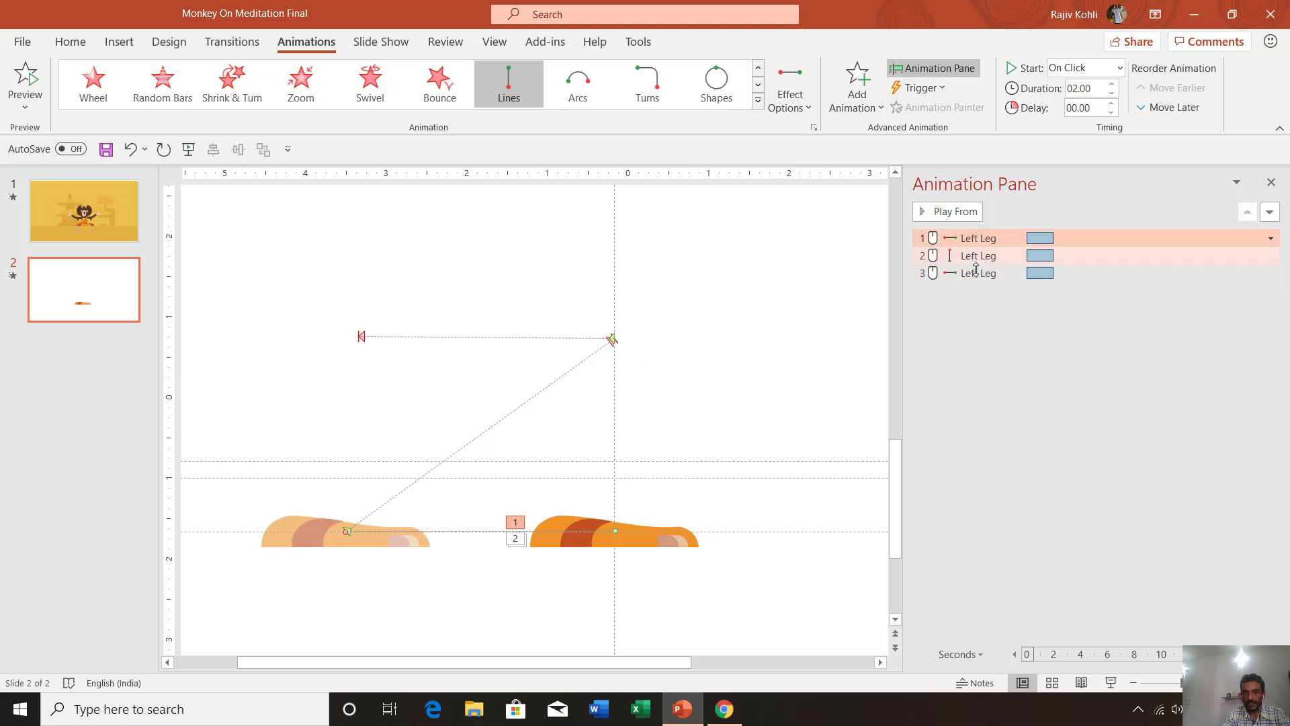
left_click(979, 273, "shift")
left_click(1075, 68)
left_click(1085, 107)
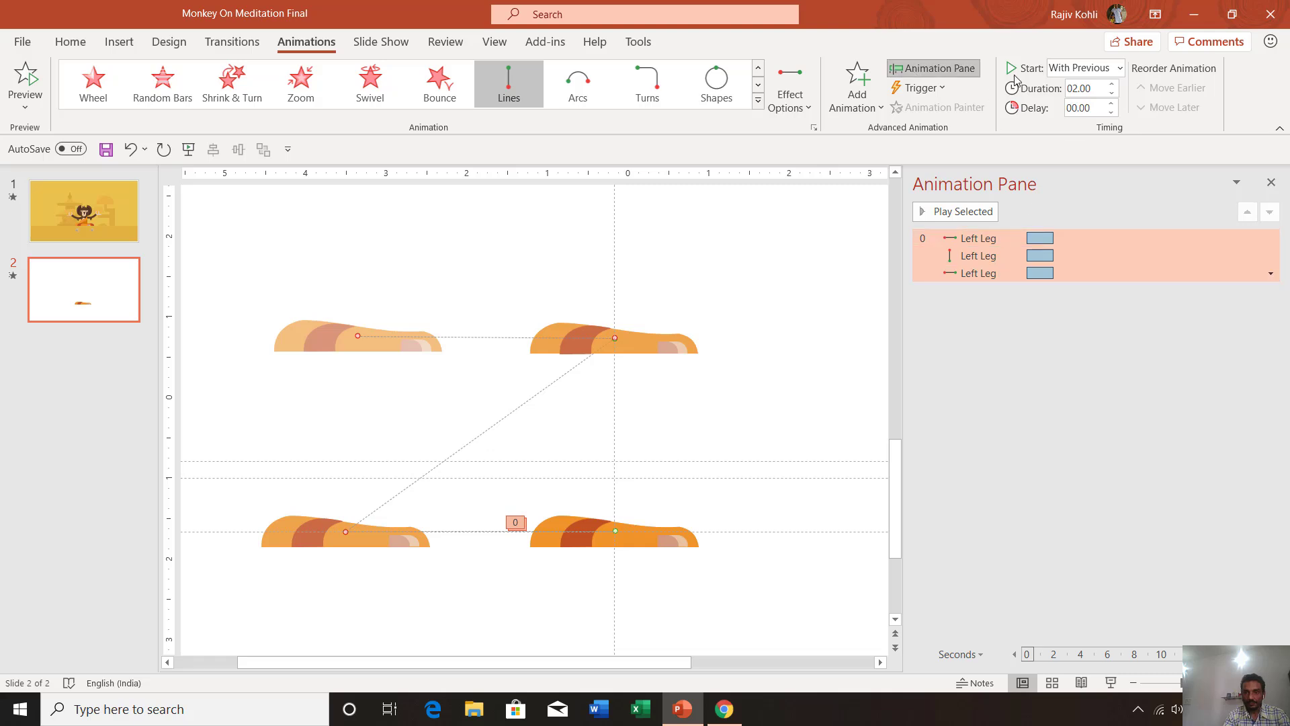
left_click(1075, 70)
left_click(1087, 126)
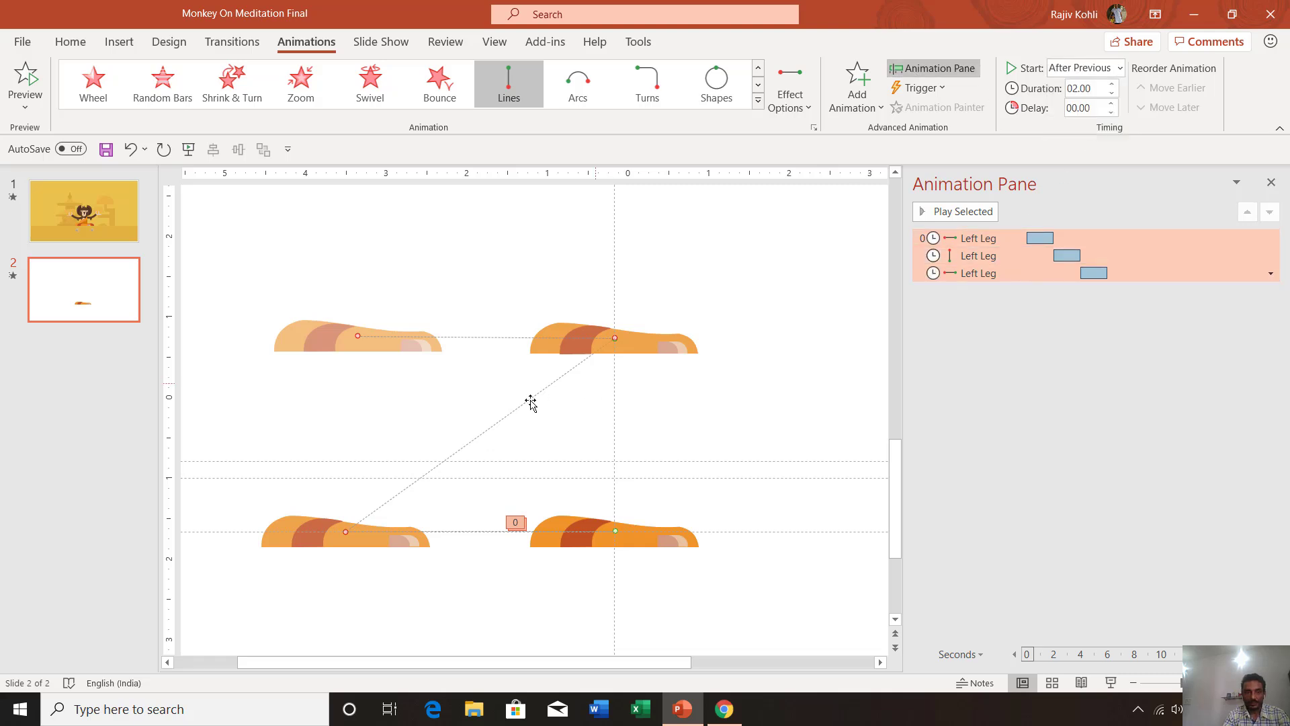
left_click(1115, 684)
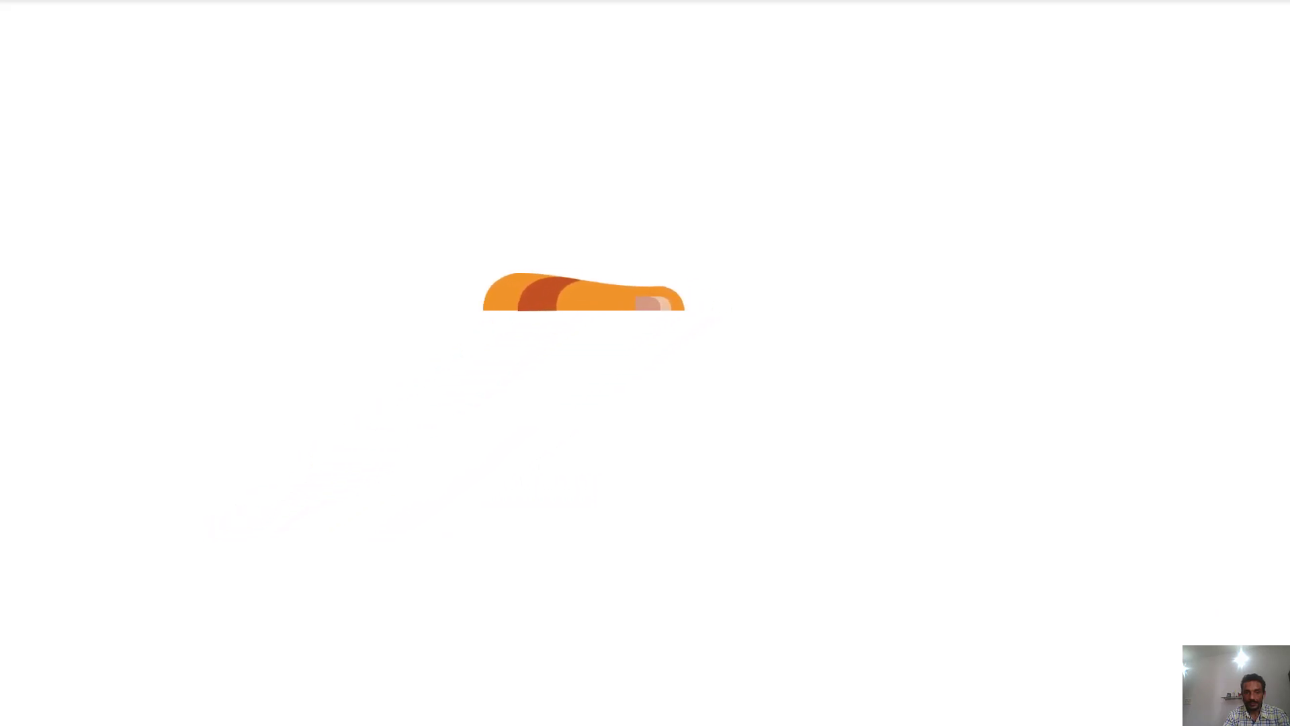
key("Escape")
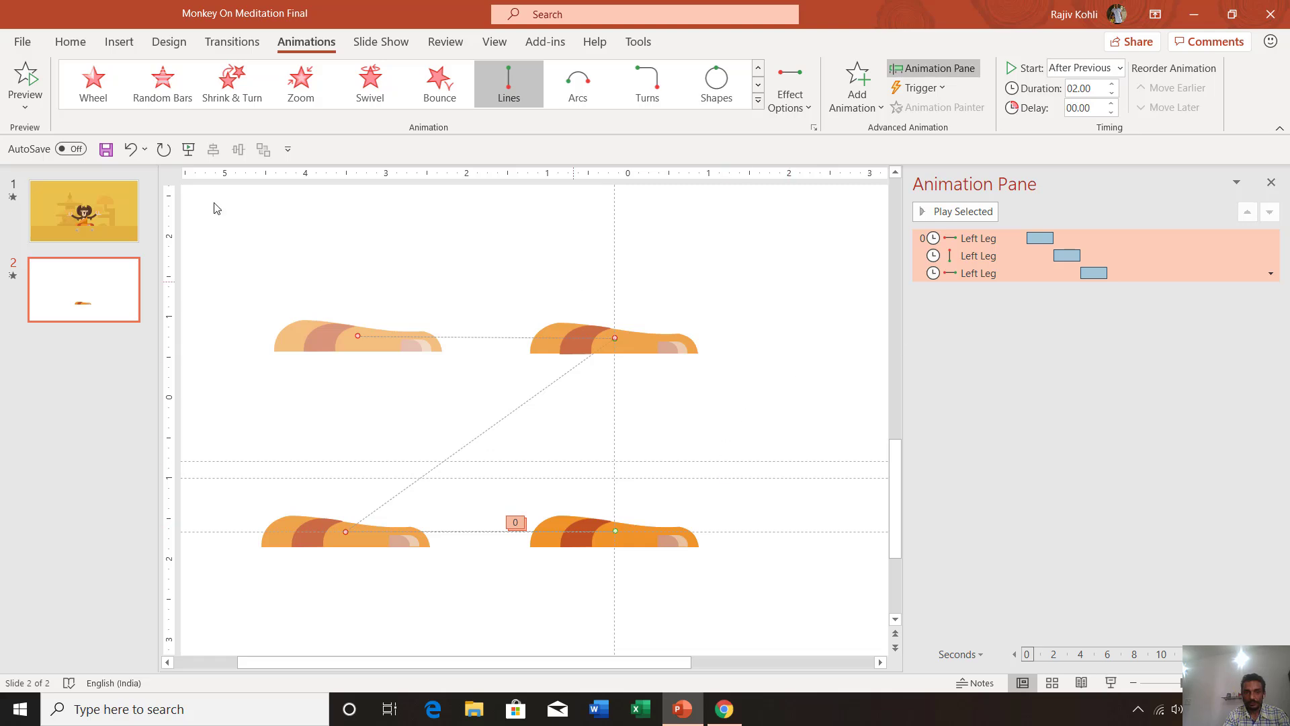
Join the left leg's Left, Up and Left motion paths into one new consolidated motion path with the Align or Join tool
left_click(642, 41)
left_click(53, 84)
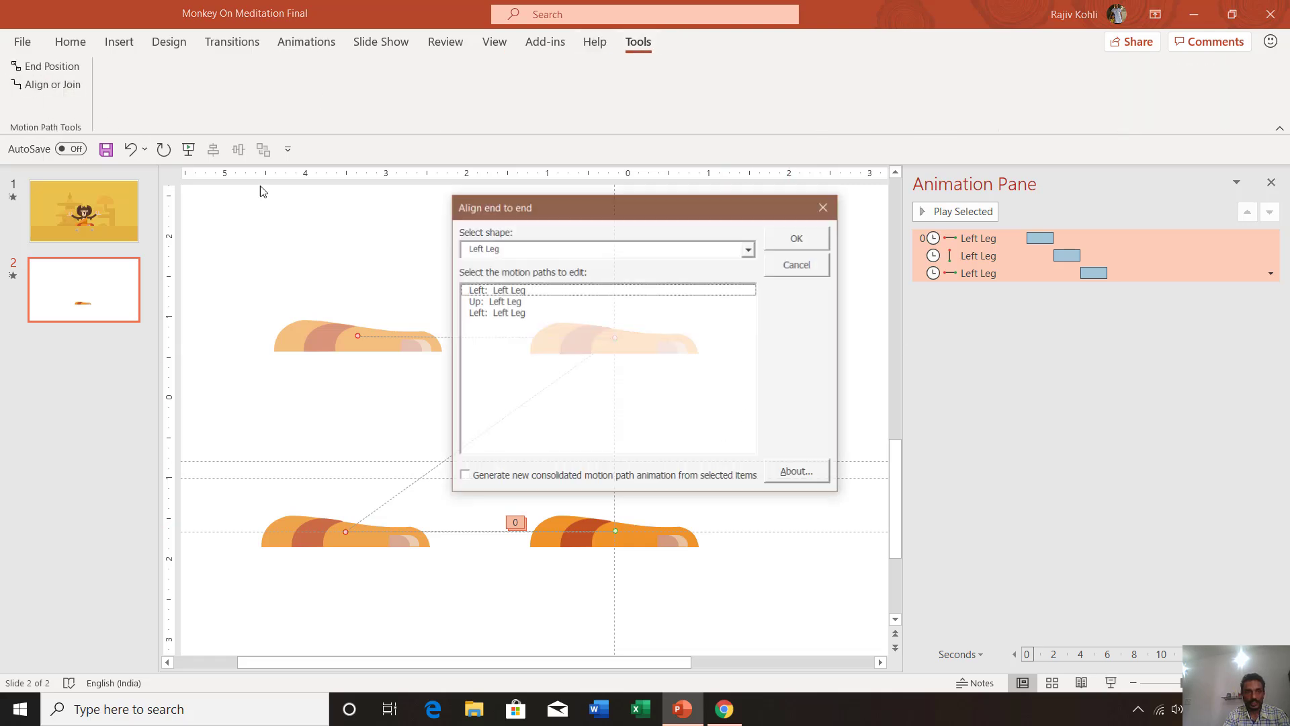
left_click(486, 291)
left_click(492, 312, "ctrl")
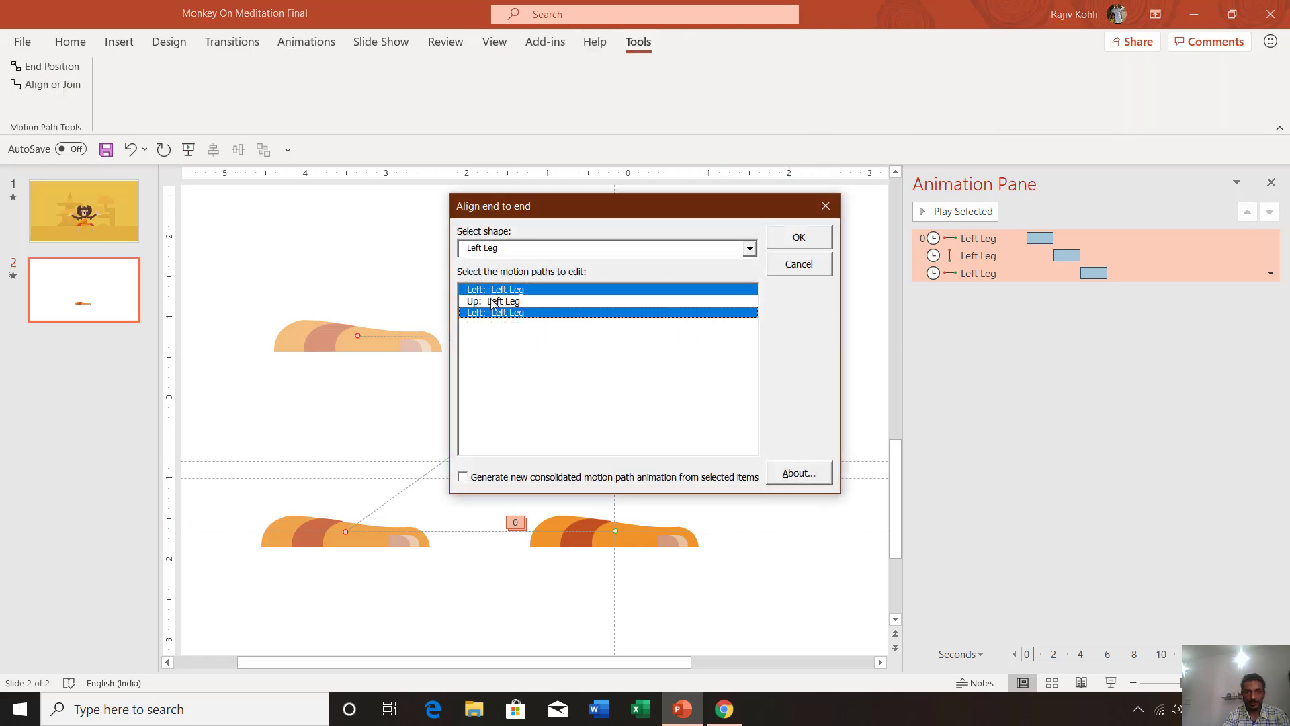
left_click(493, 302)
left_click(493, 291)
left_click(492, 304, "ctrl")
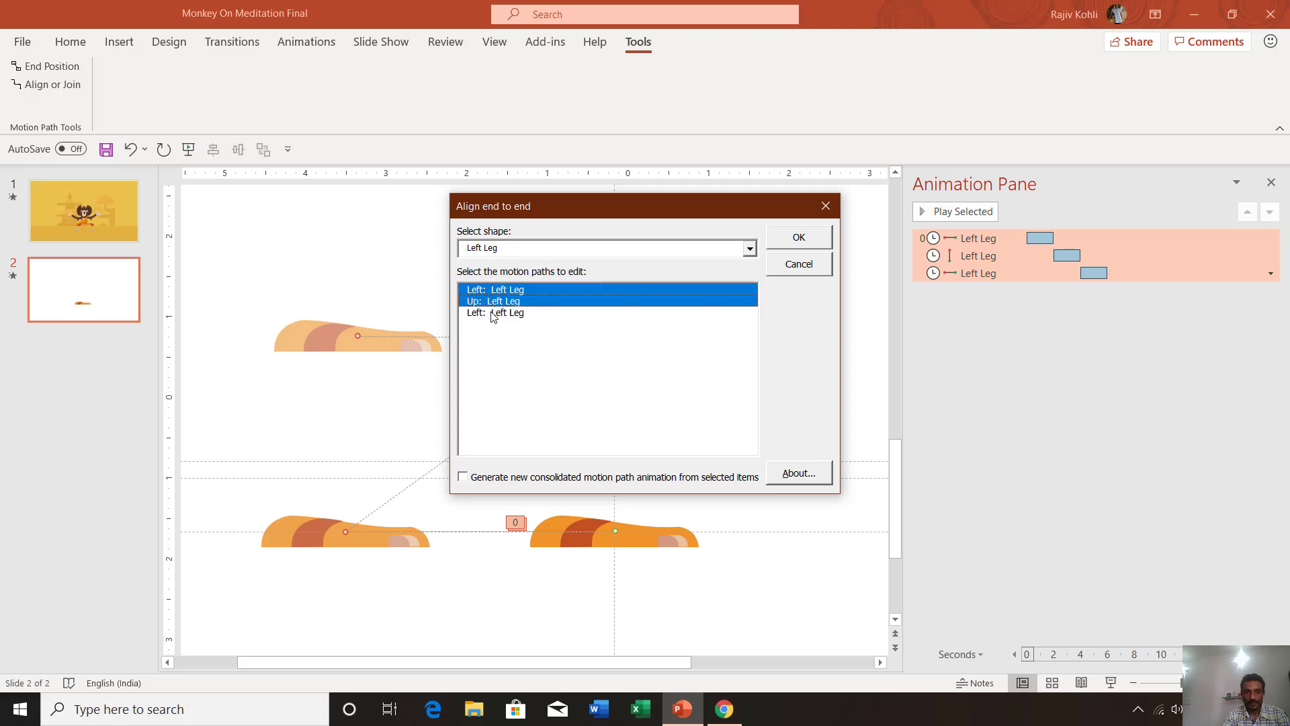
left_click(492, 311, "ctrl")
left_click(492, 481)
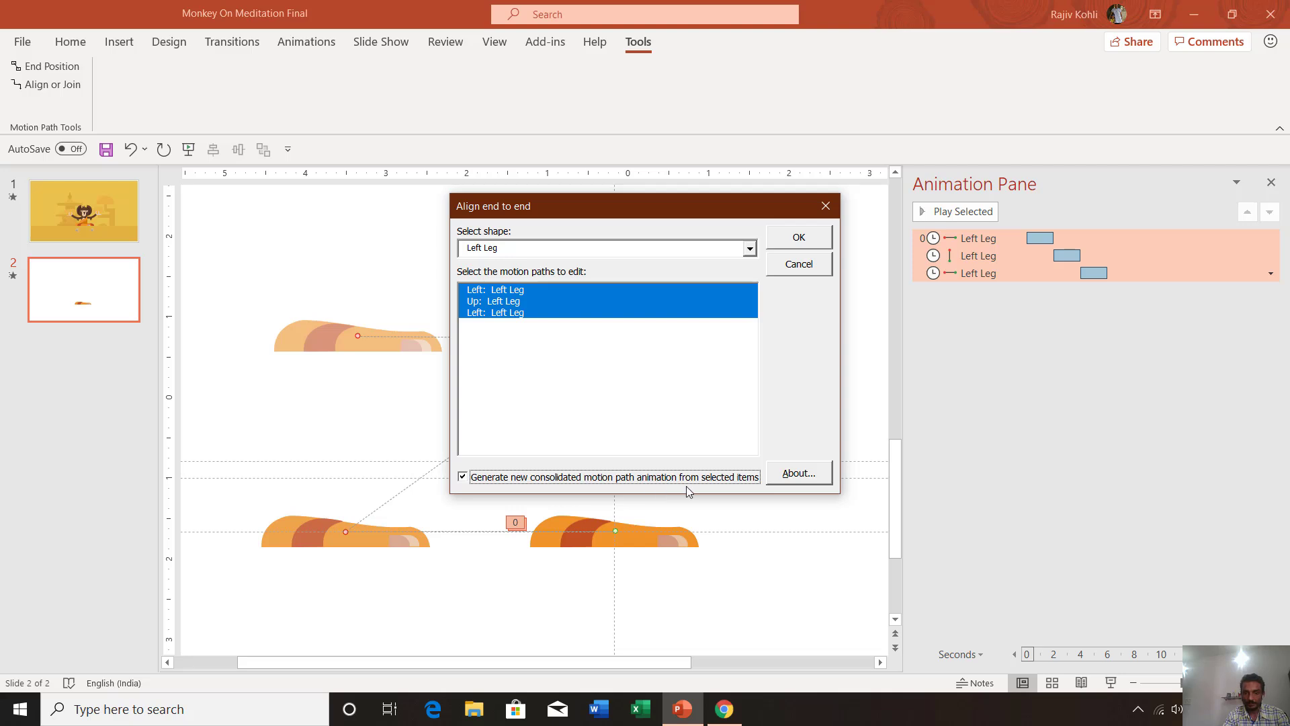
left_click(807, 246)
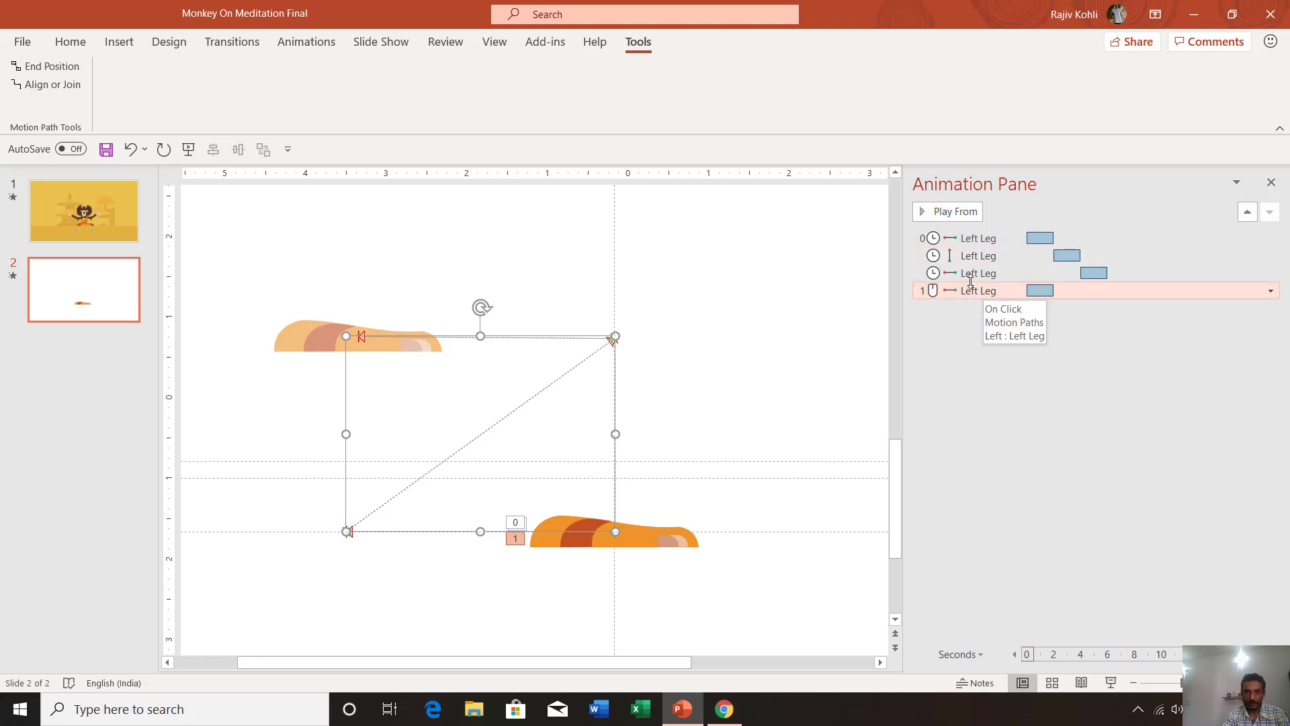
Delete the left leg's three original motion paths, keeping only the consolidated one
left_click(922, 393)
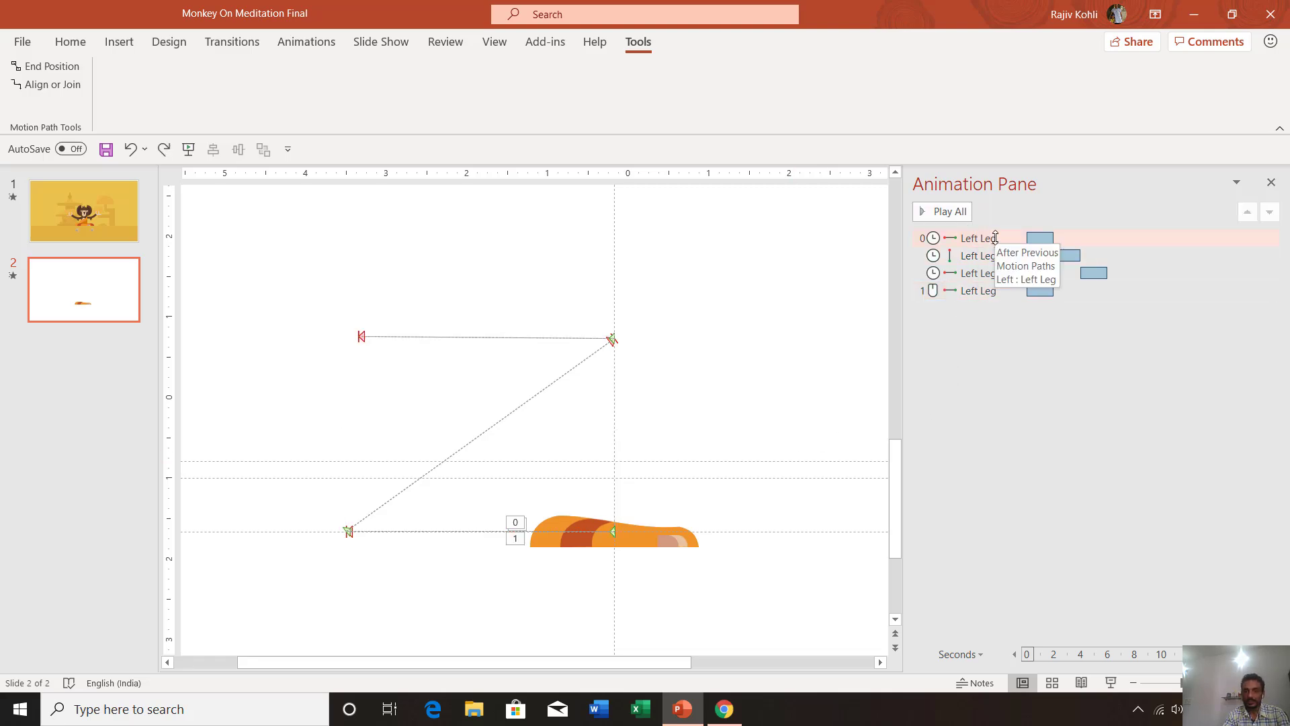
left_click(995, 238)
left_click(992, 256, "shift")
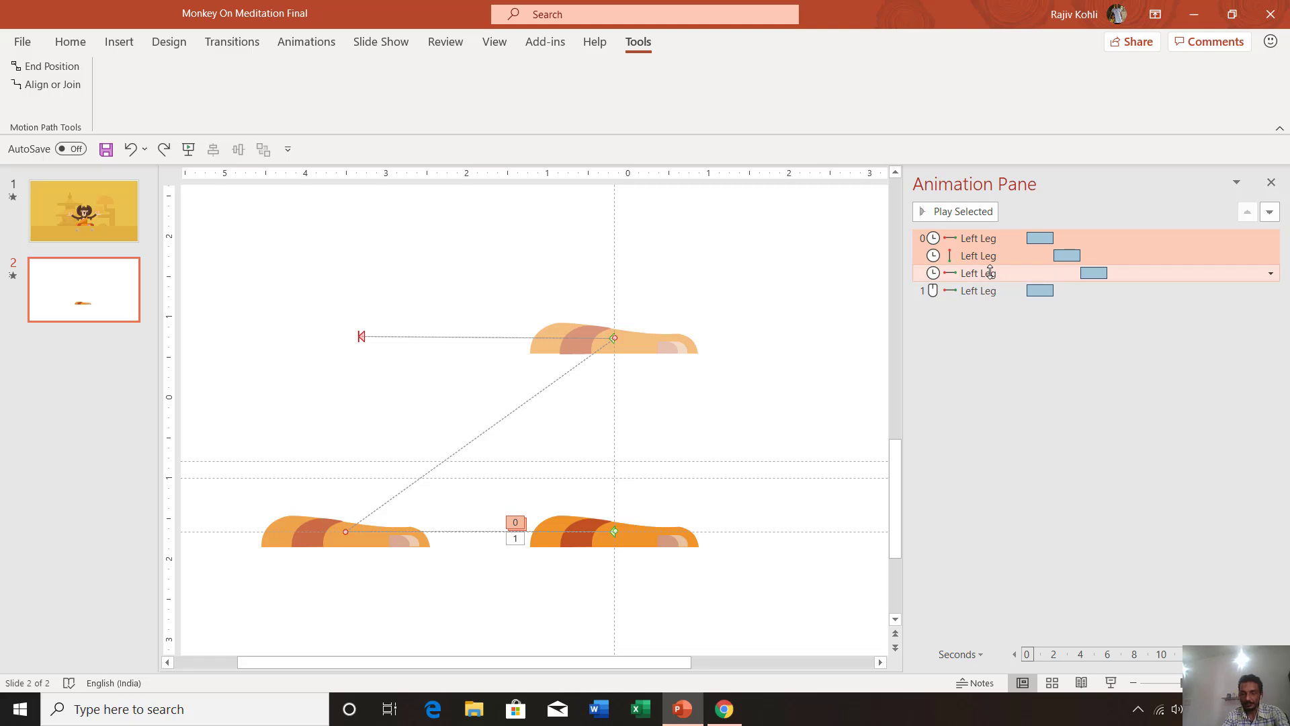
left_click(990, 273, "shift")
key("Delete")
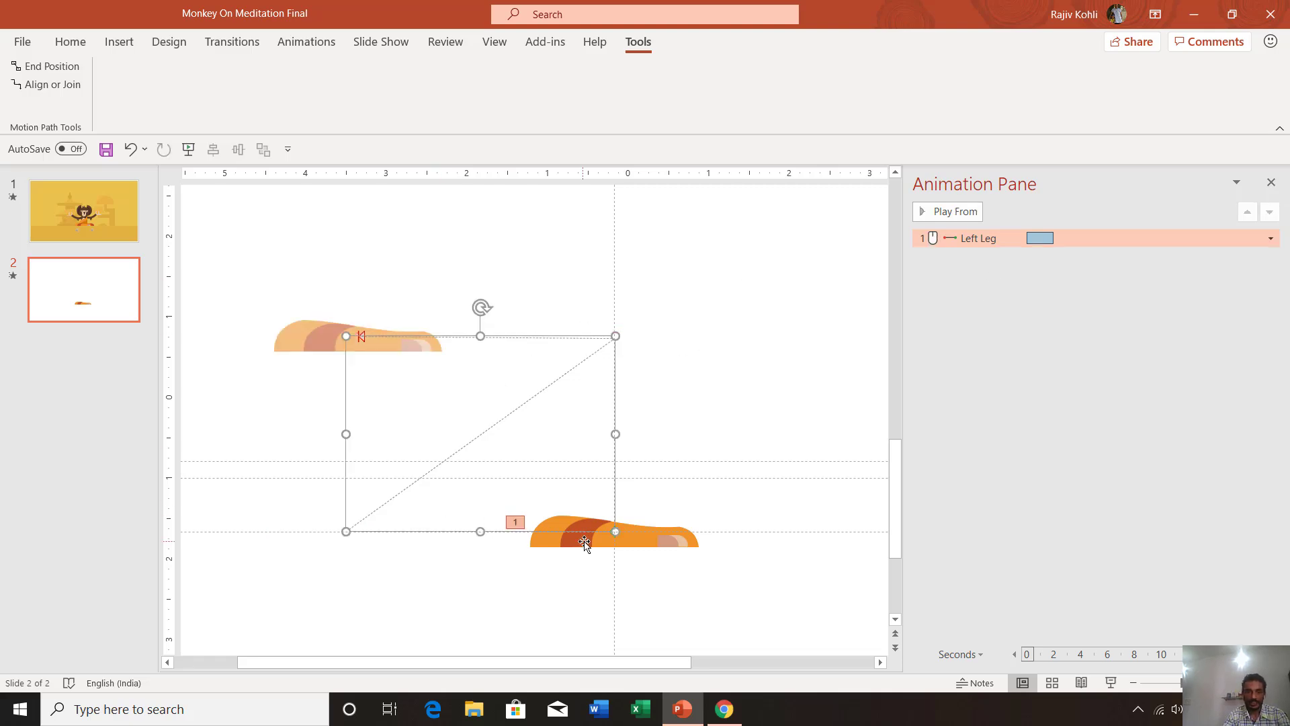
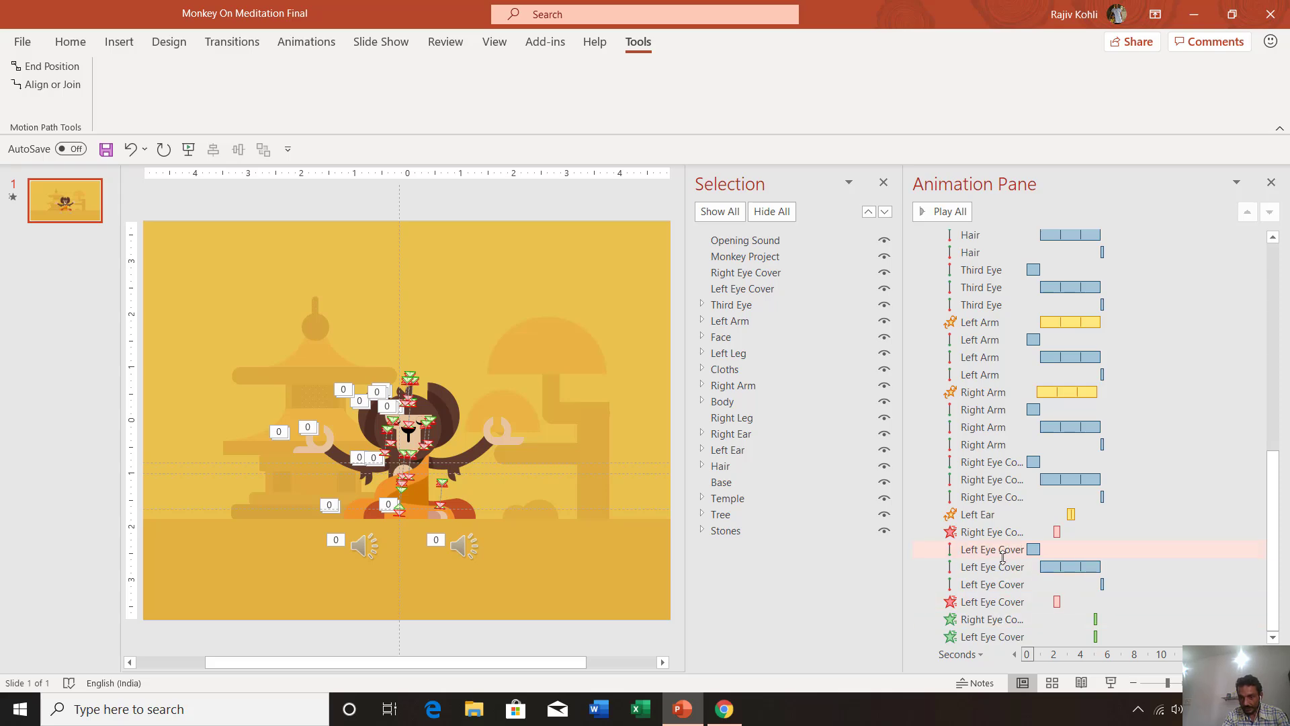
Check the Wipe direction of the exit animations on the right and left eye covers
left_click(995, 553)
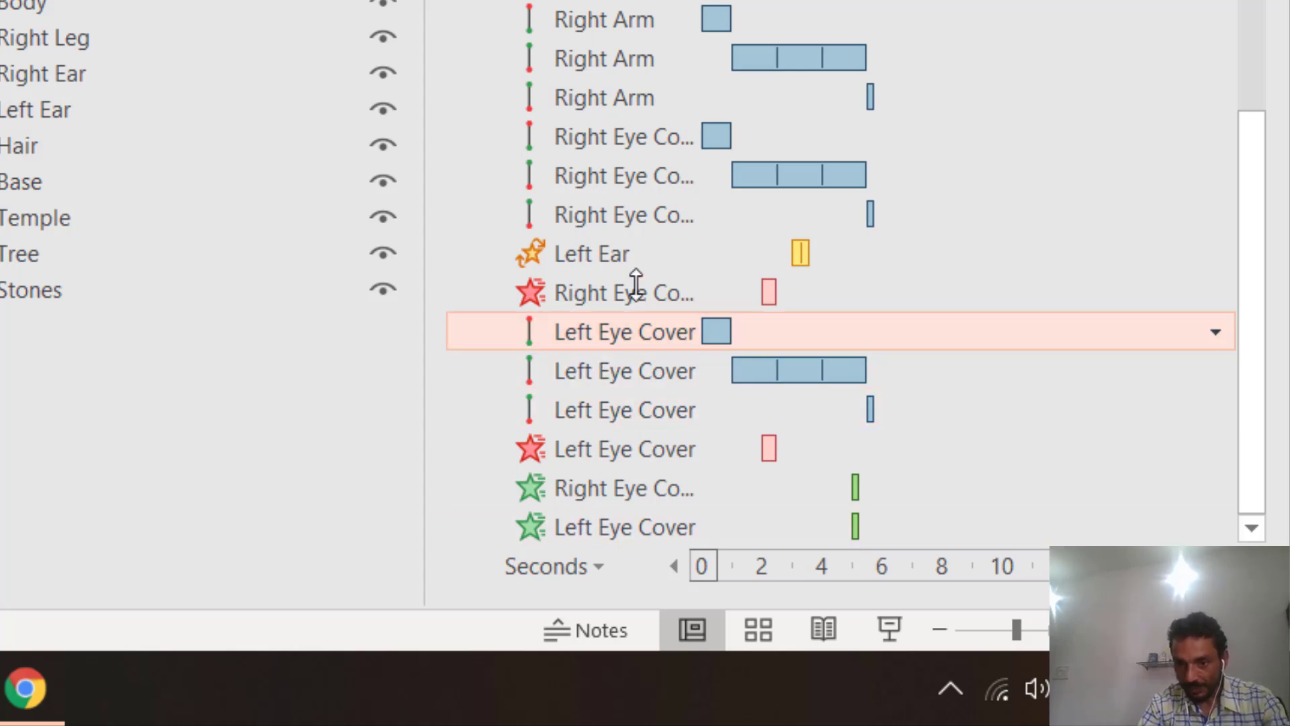
left_click(666, 296)
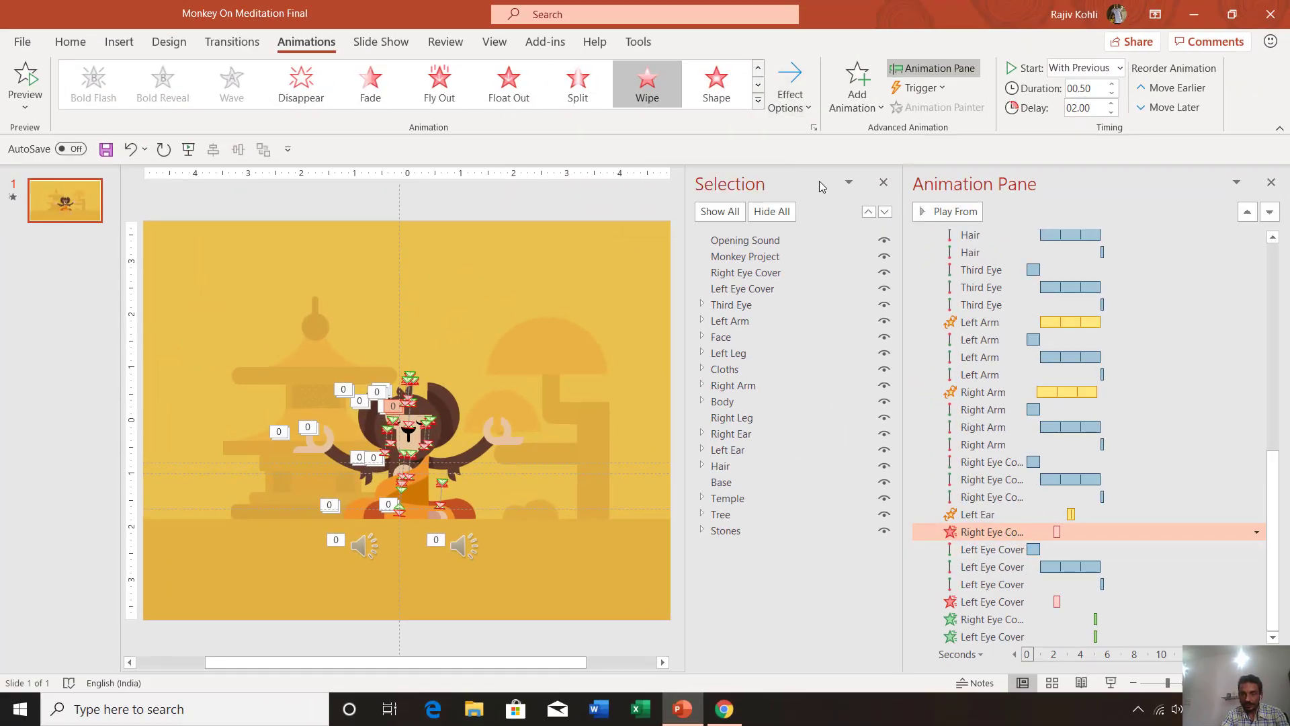
left_click(789, 80)
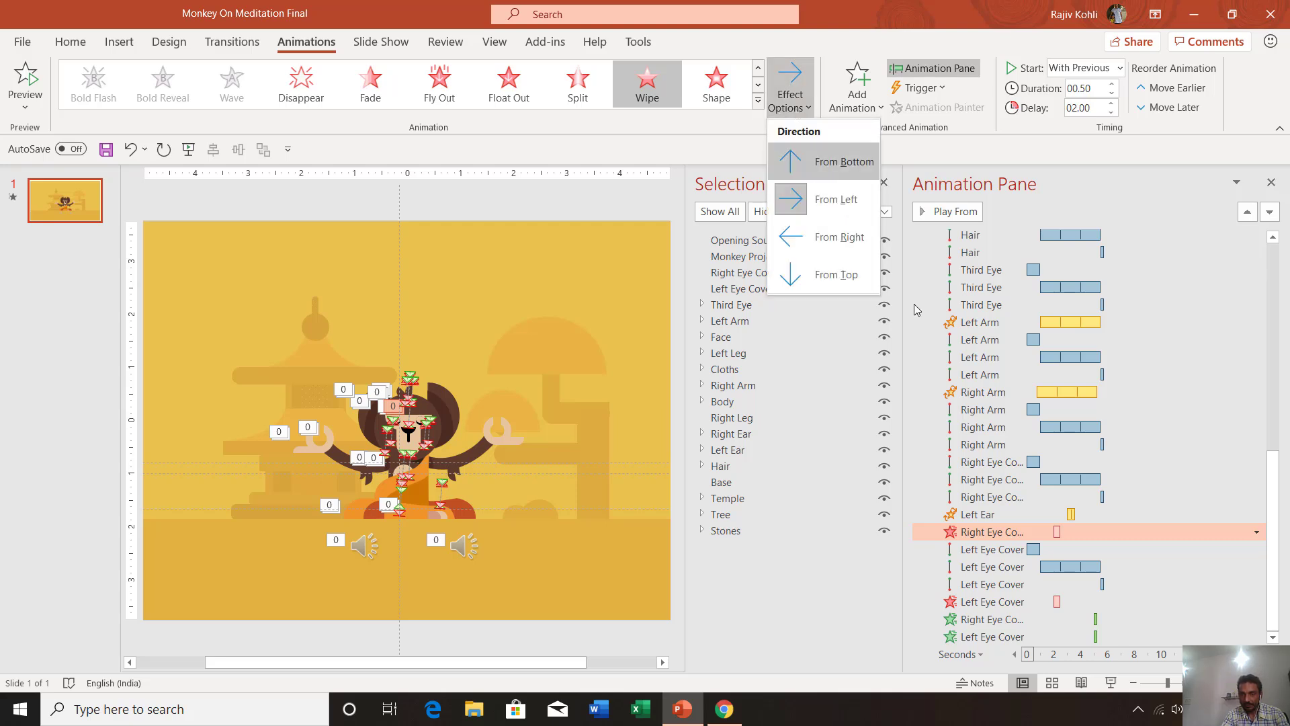
left_click(1018, 601)
left_click(789, 84)
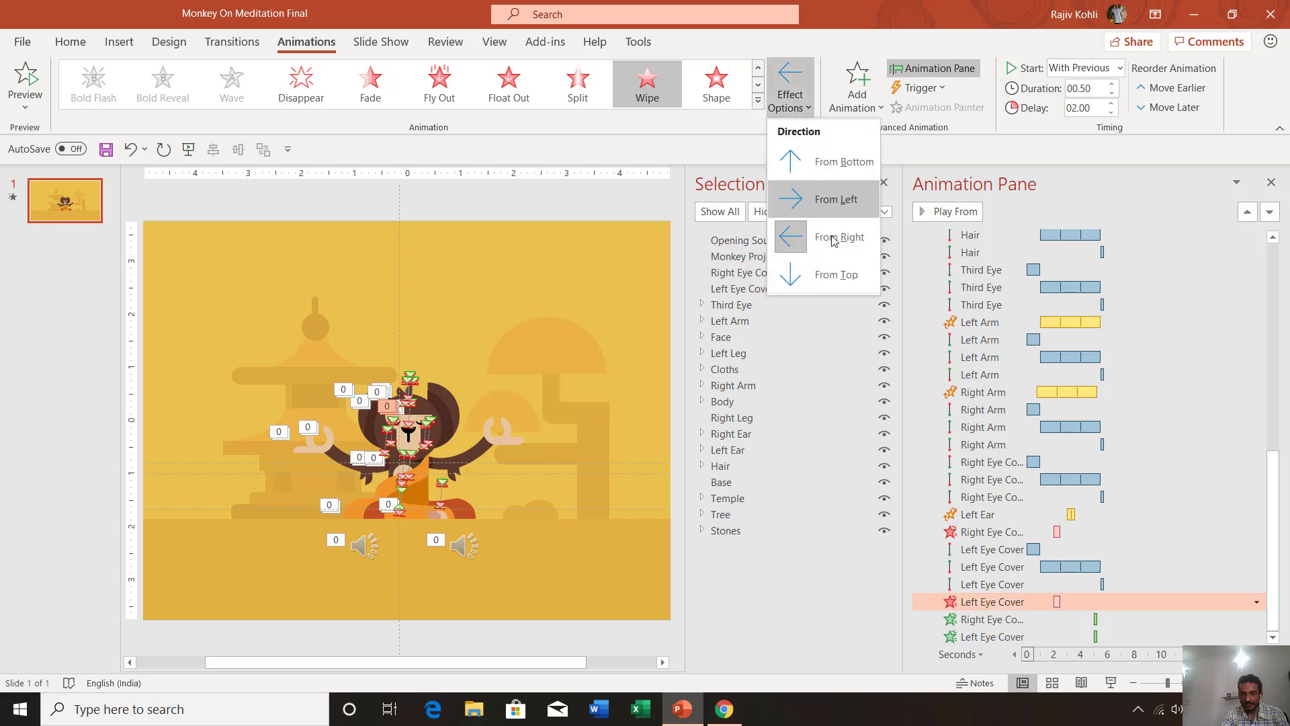
left_click(833, 239)
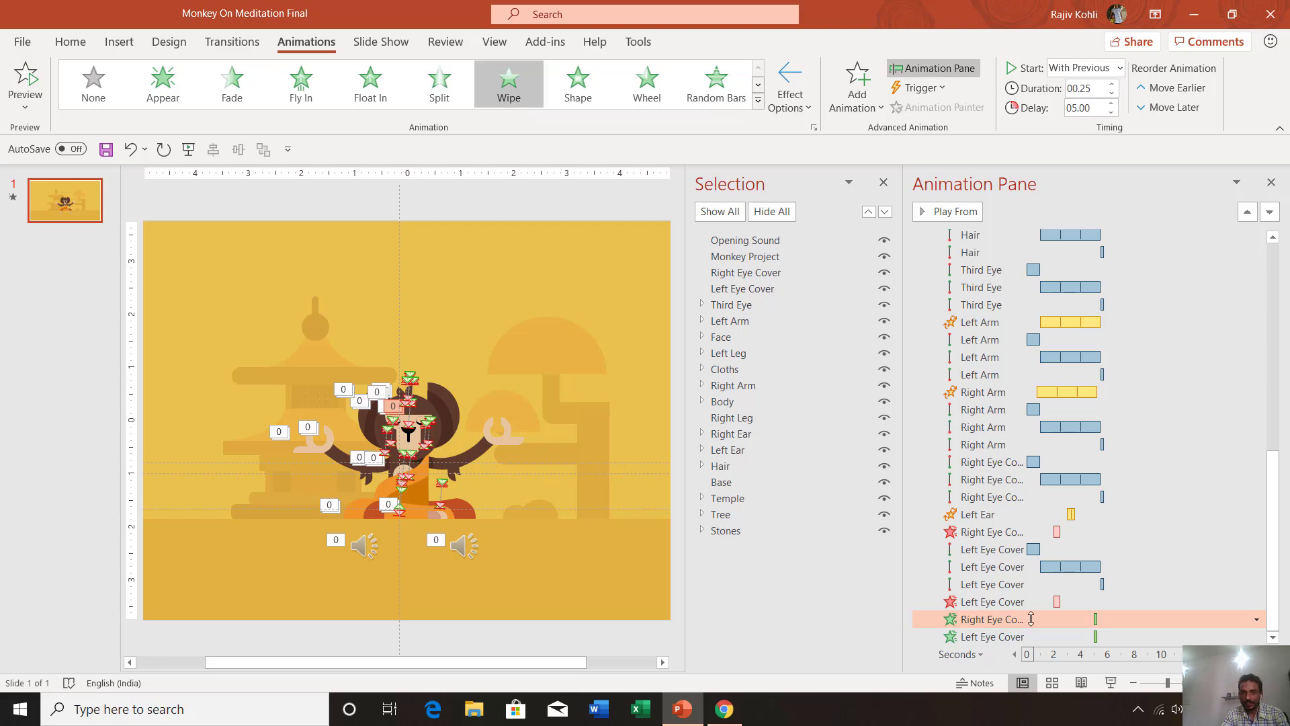
Compare the right eye cover's exit and entrance effects and check the Wipe direction of both eye covers' entrance animations
left_click(985, 528)
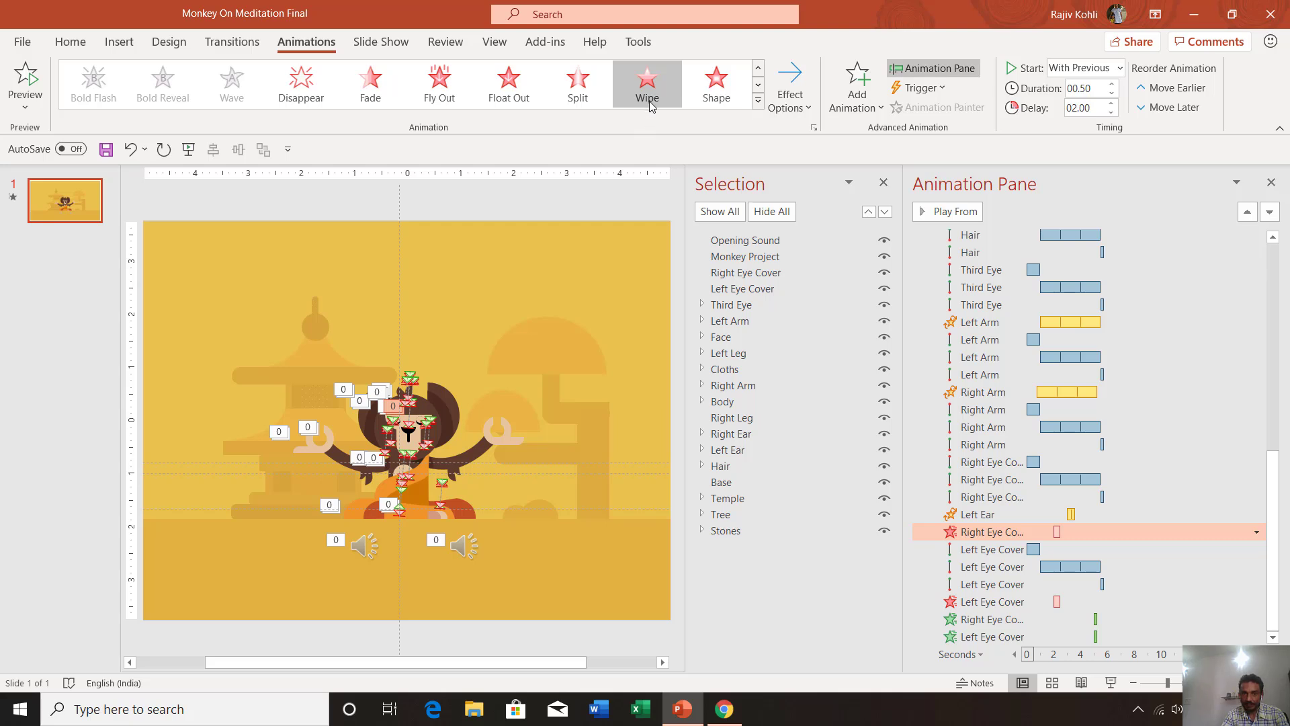
left_click(1010, 620)
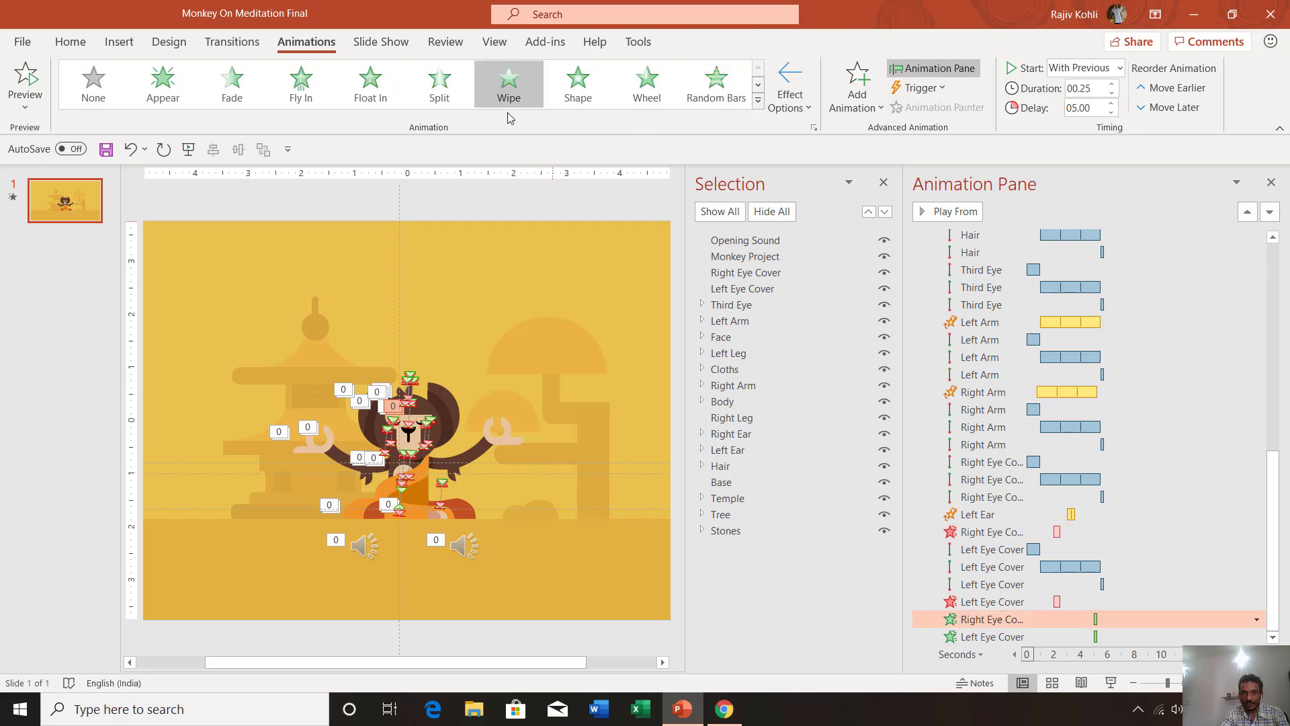
left_click(790, 99)
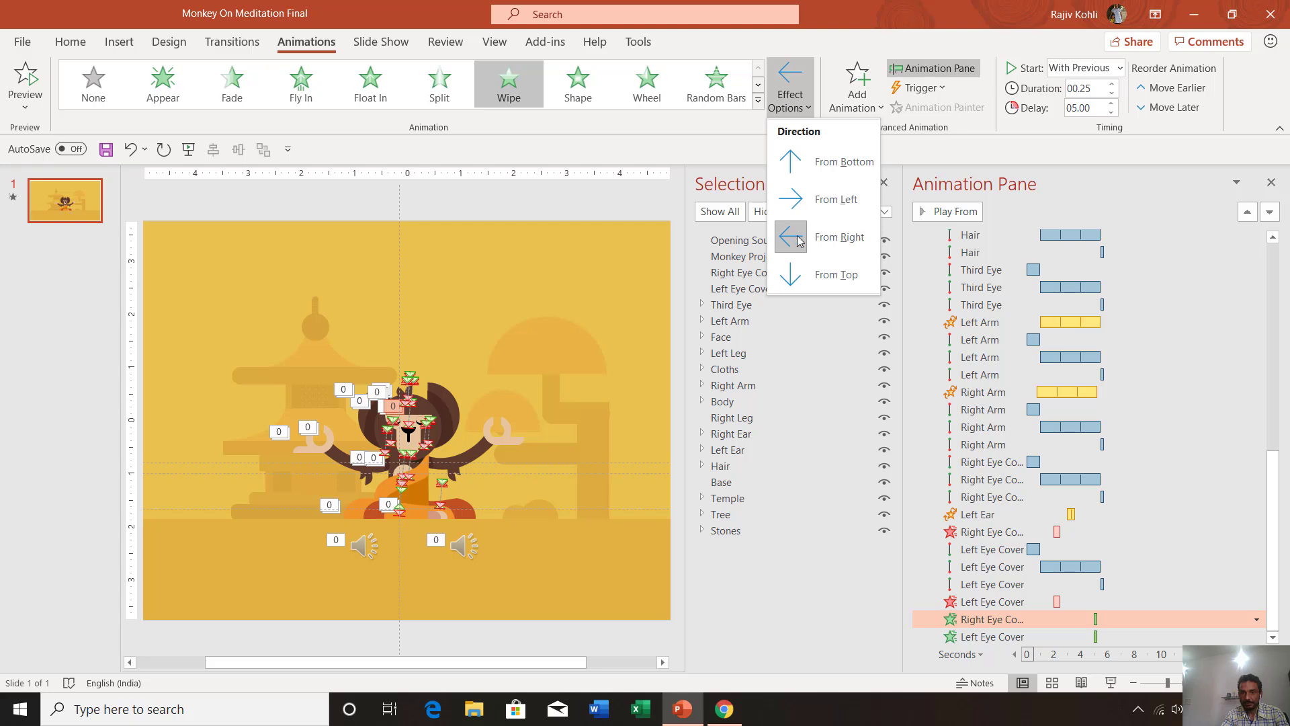
left_click(1035, 639)
left_click(803, 101)
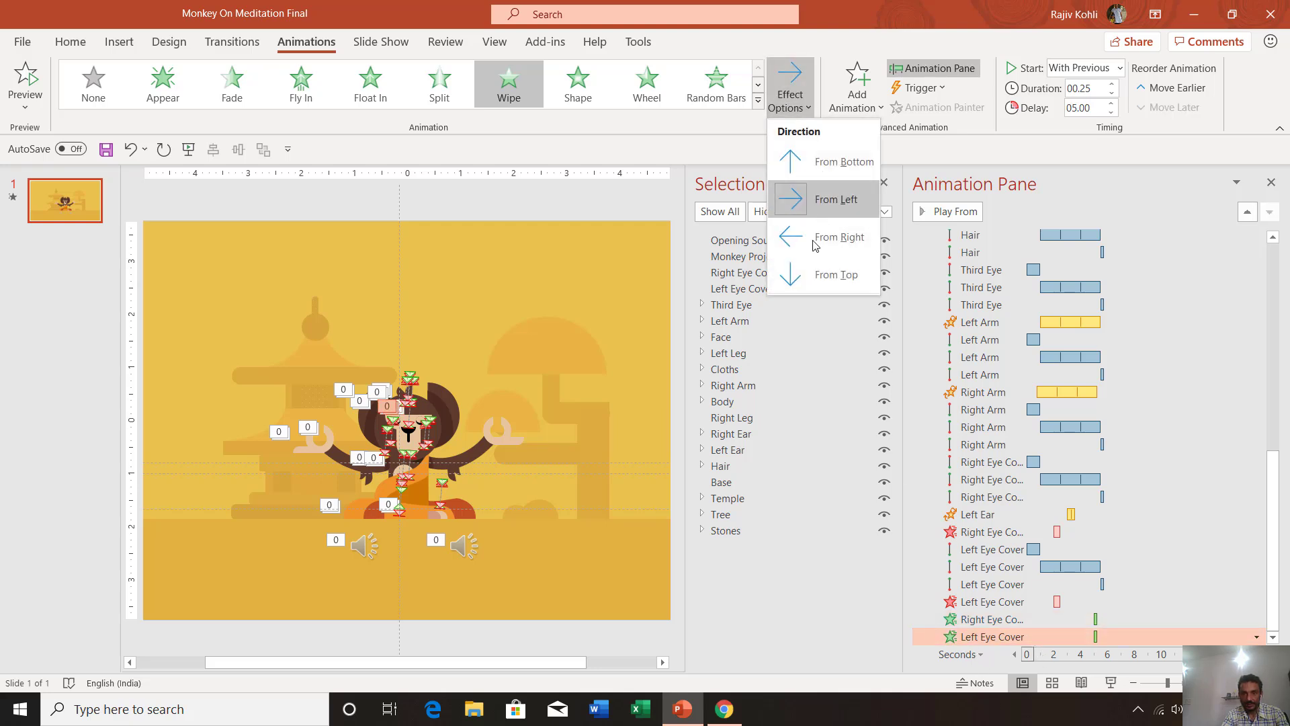